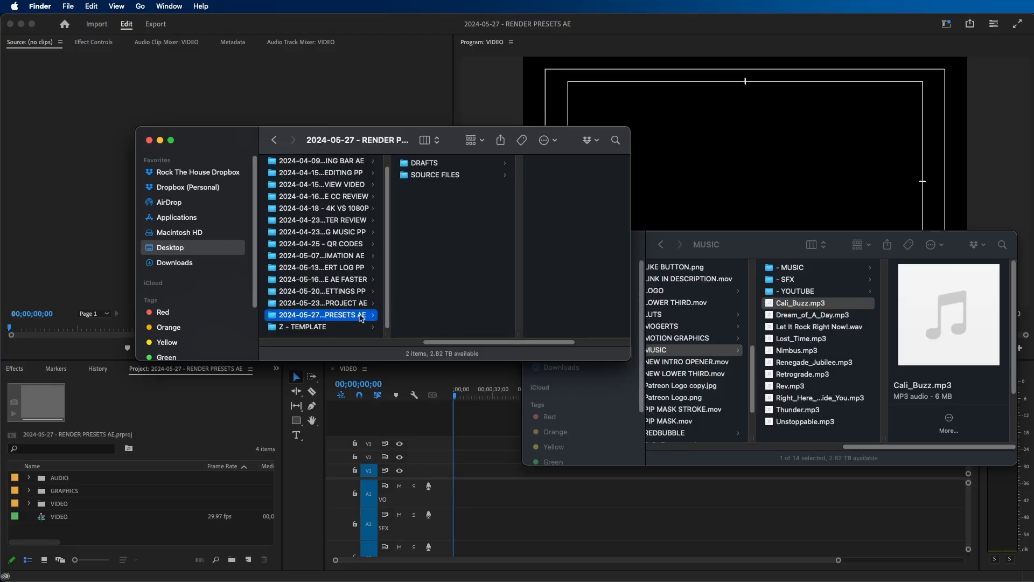
# - Preview the 2024-05-27 - RENDER PRESETS AE project folder and look through its DRAFTS and SOURCE FILES subfolders
pyautogui.press('space')
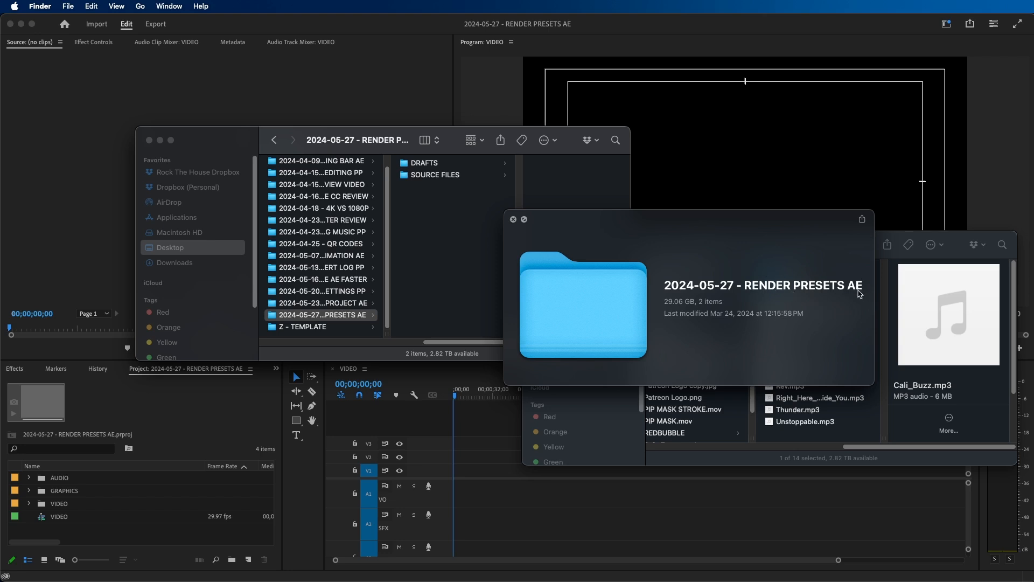
pyautogui.click(513, 219)
pyautogui.click(437, 163)
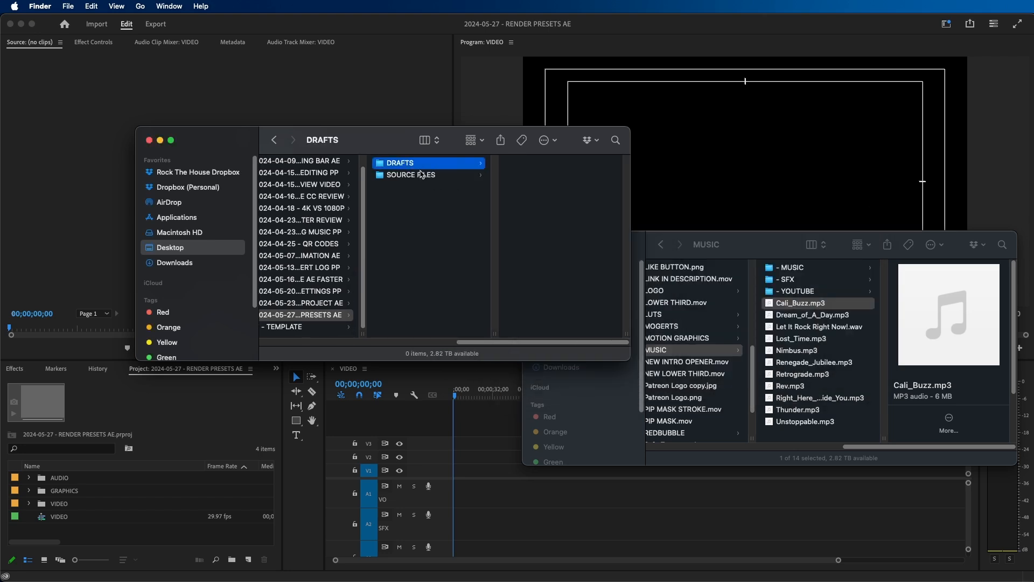
pyautogui.click(422, 175)
pyautogui.click(415, 163)
pyautogui.click(438, 176)
# - Check the contents of the AUDIO source folder and preview THUMBNAIL.psd in the GRAPHICS folder
pyautogui.click(544, 163)
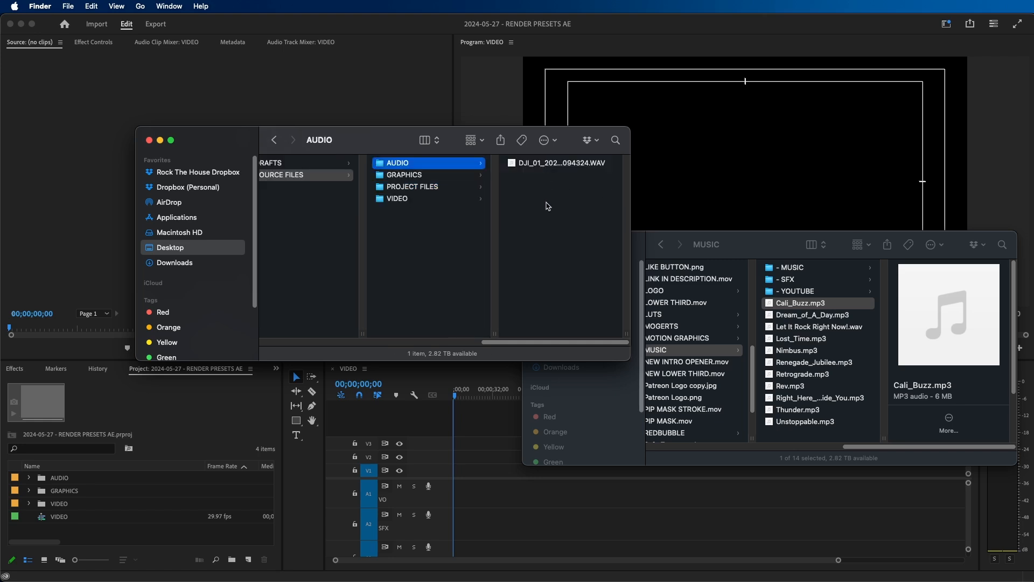
pyautogui.press('Right')
pyautogui.click(463, 184)
pyautogui.click(340, 175)
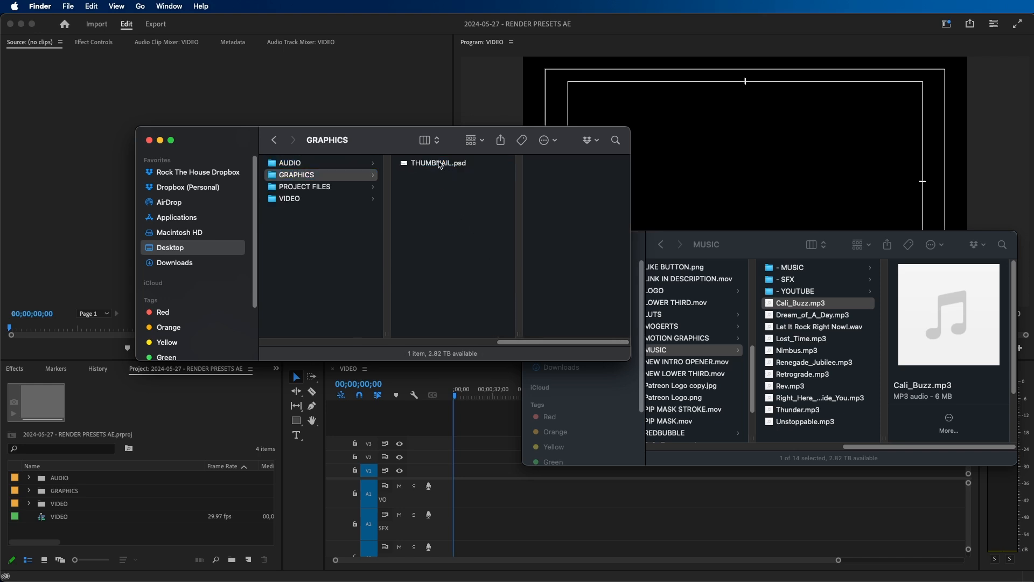
pyautogui.click(440, 163)
pyautogui.press('space')
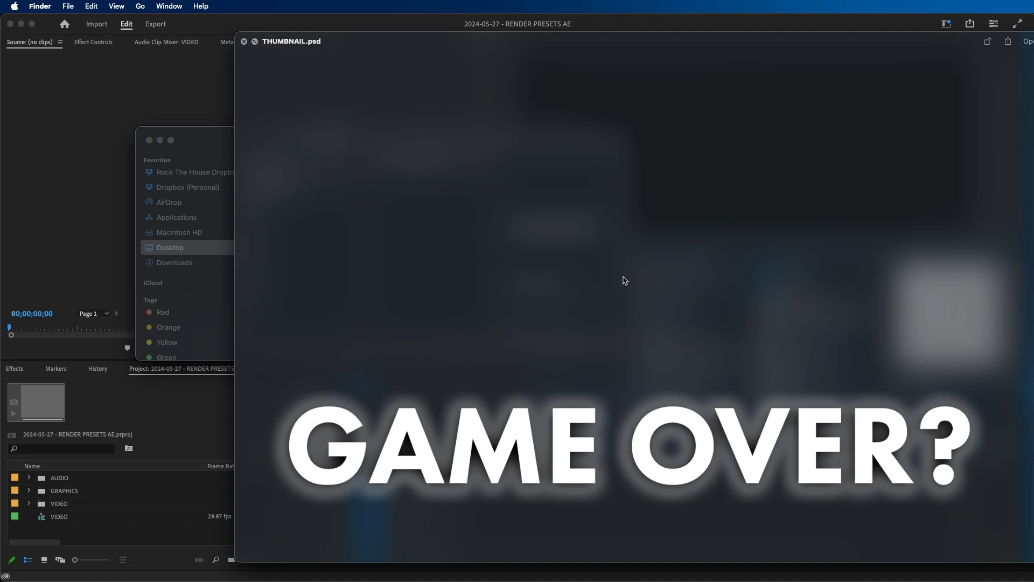
pyautogui.press('space')
pyautogui.click(424, 205)
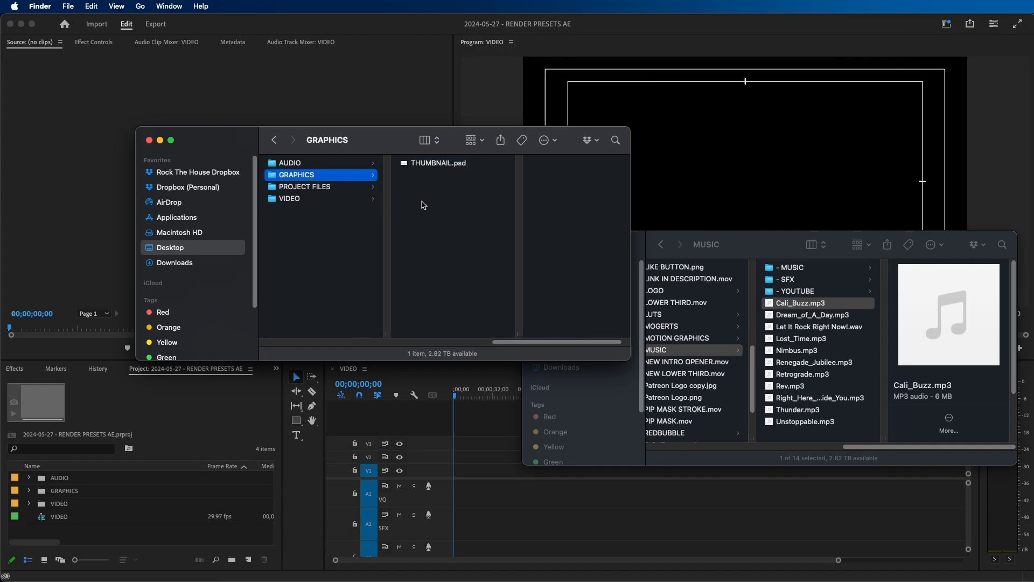
# - Preview the Premiere project file stored in the PROJECT FILES folder
pyautogui.click(326, 188)
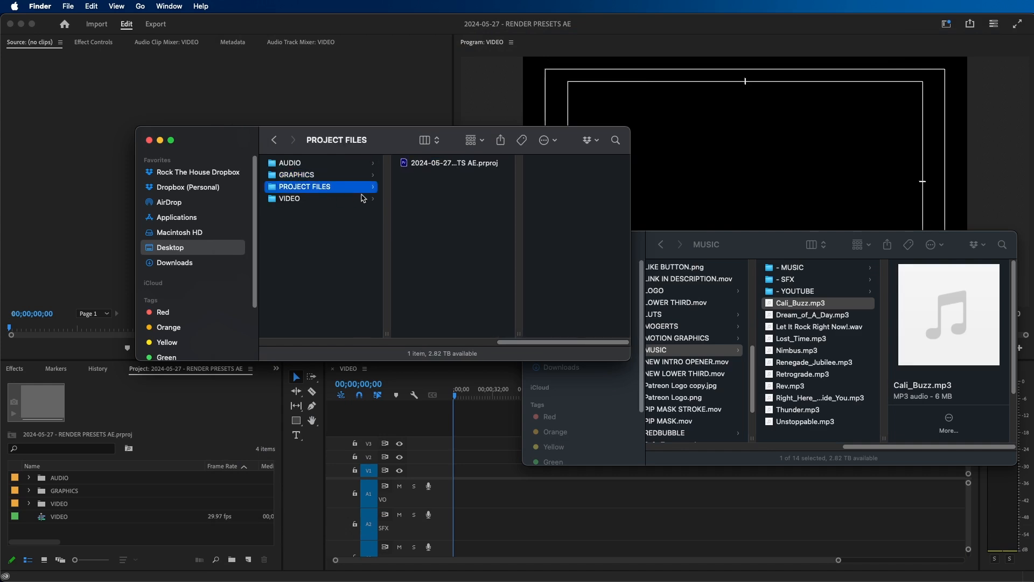
pyautogui.click(442, 163)
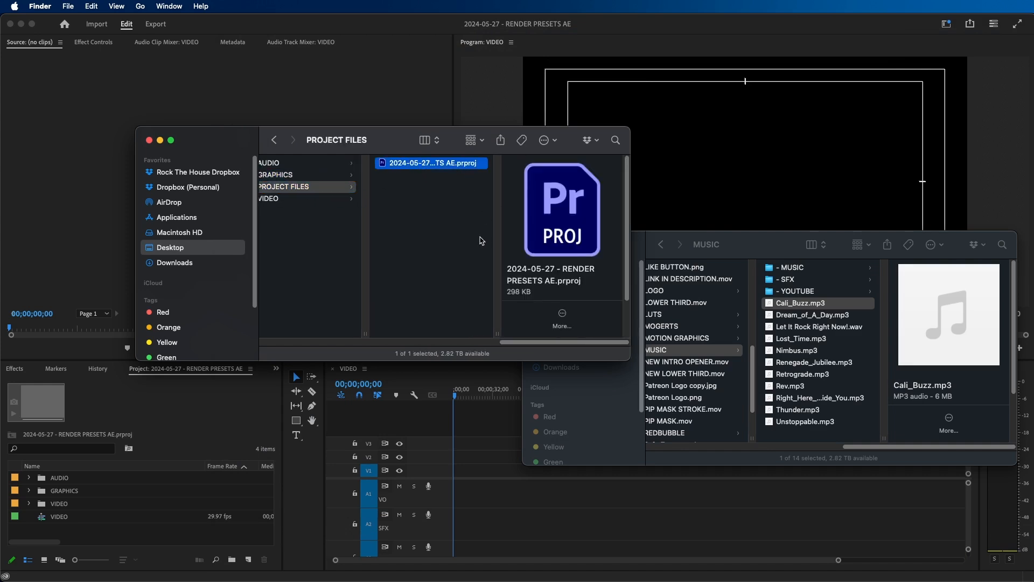
pyautogui.press('space')
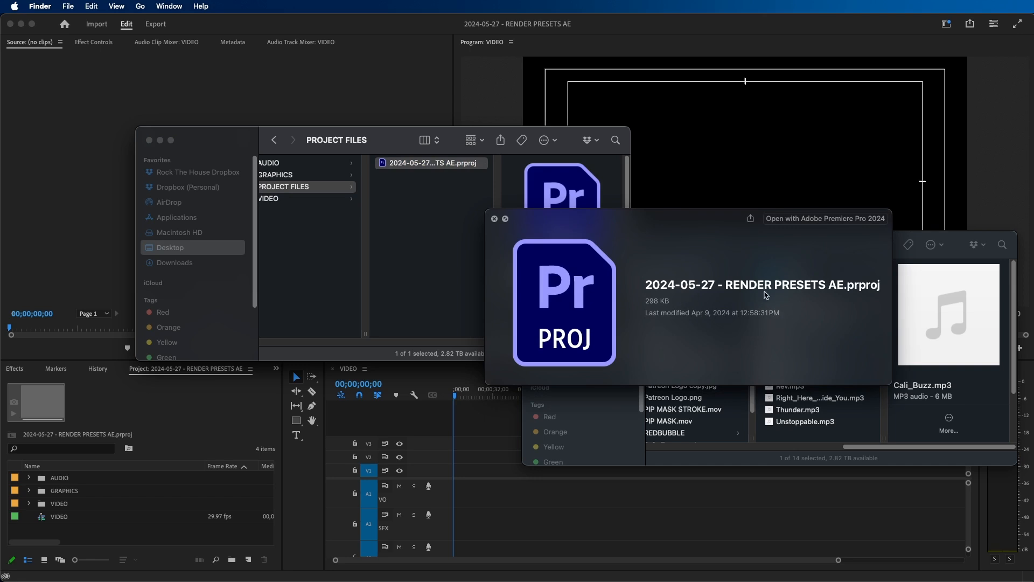
pyautogui.press('space')
# - Look through the clips in the VIDEO source folder, including the screen recording and P1000701.MOV
pyautogui.click(334, 199)
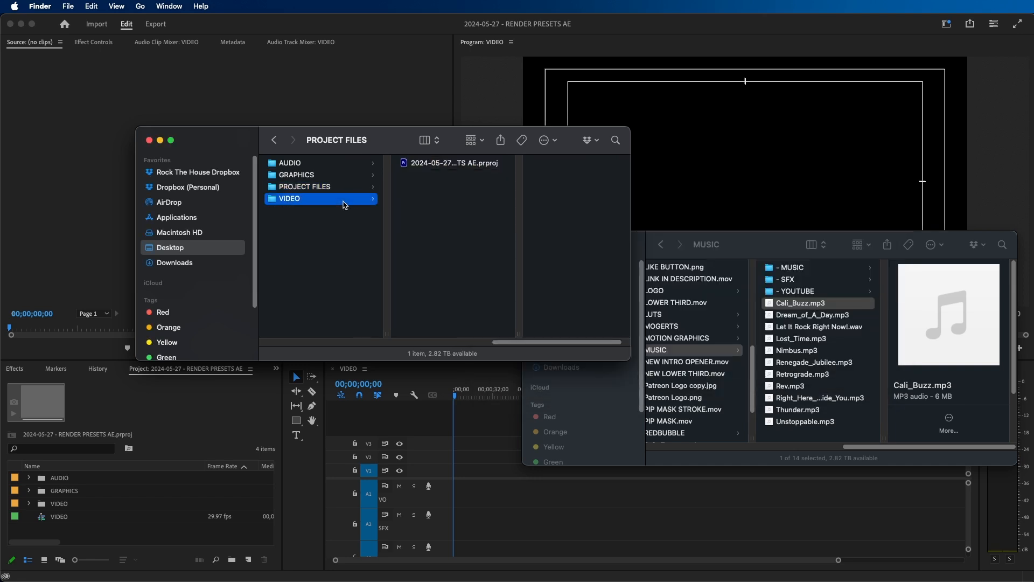
pyautogui.click(451, 165)
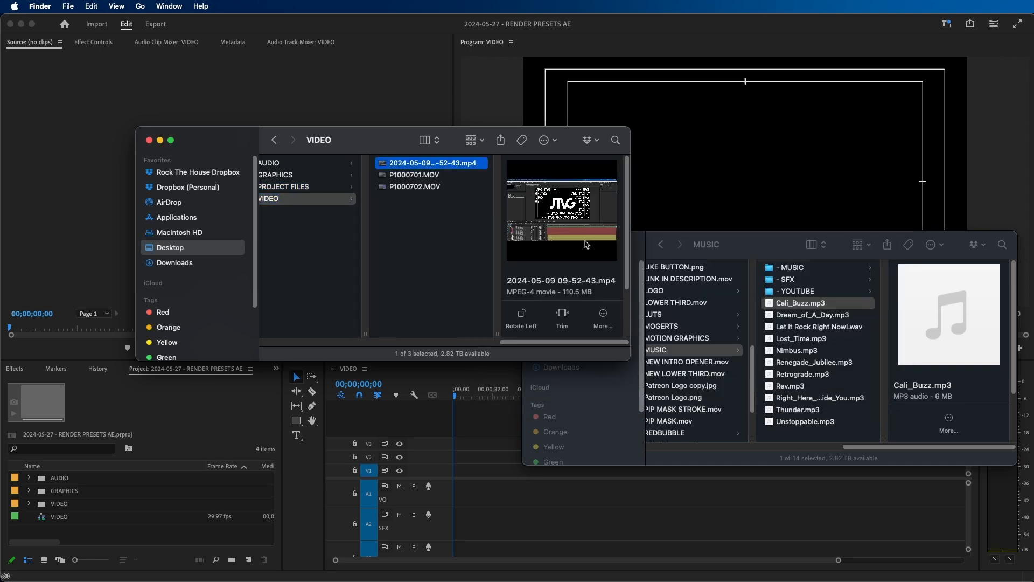
pyautogui.click(416, 174)
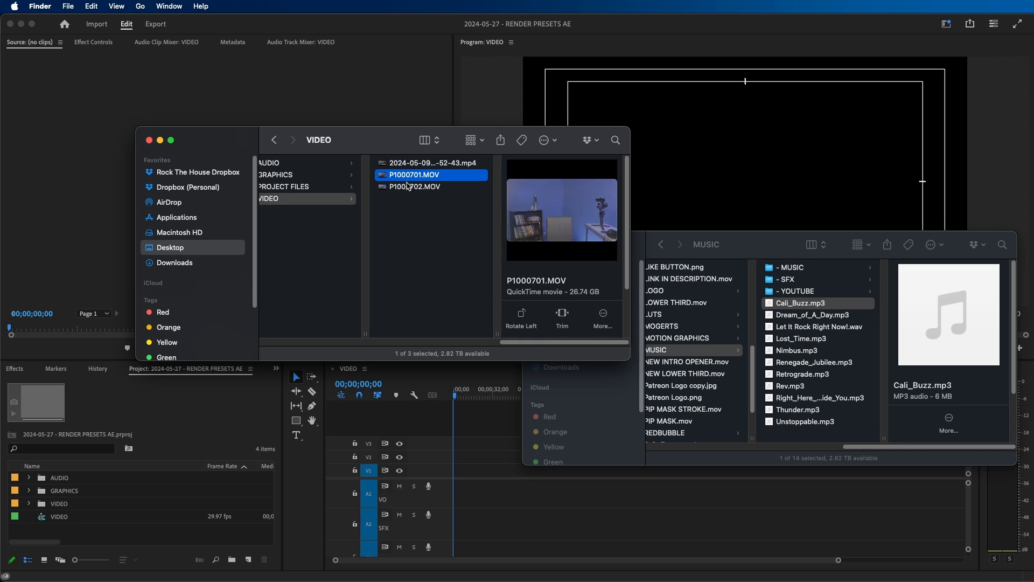
pyautogui.click(424, 243)
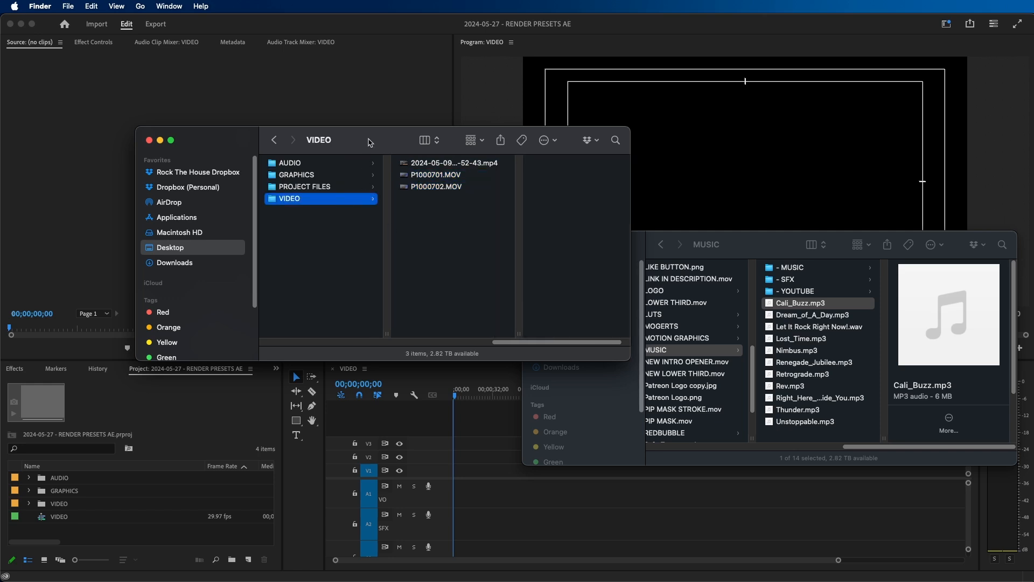
# - Import all files from the VIDEO source folder into the Premiere project's VIDEO bin
pyautogui.click(384, 84)
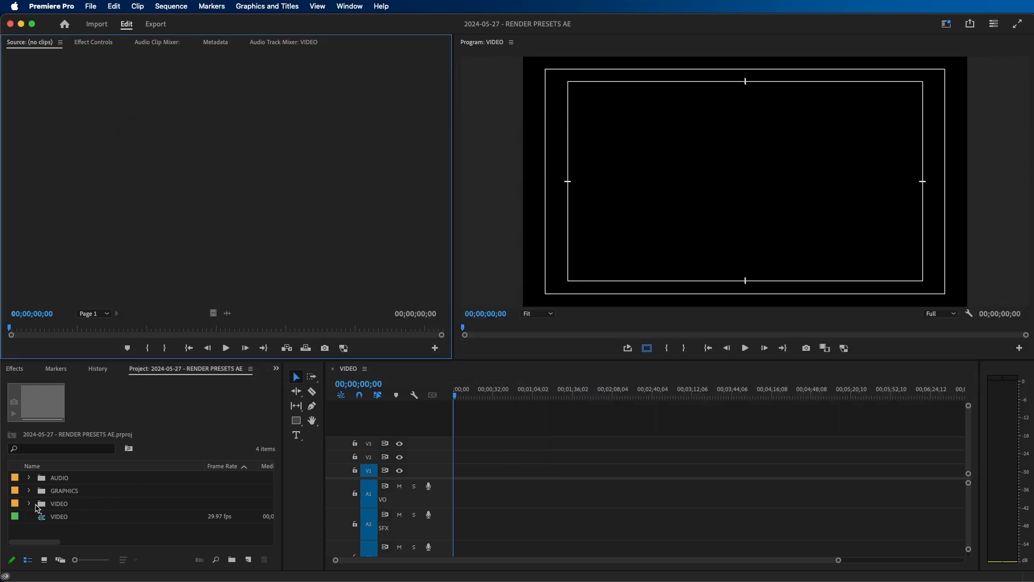
pyautogui.click(36, 509)
pyautogui.click(191, 563)
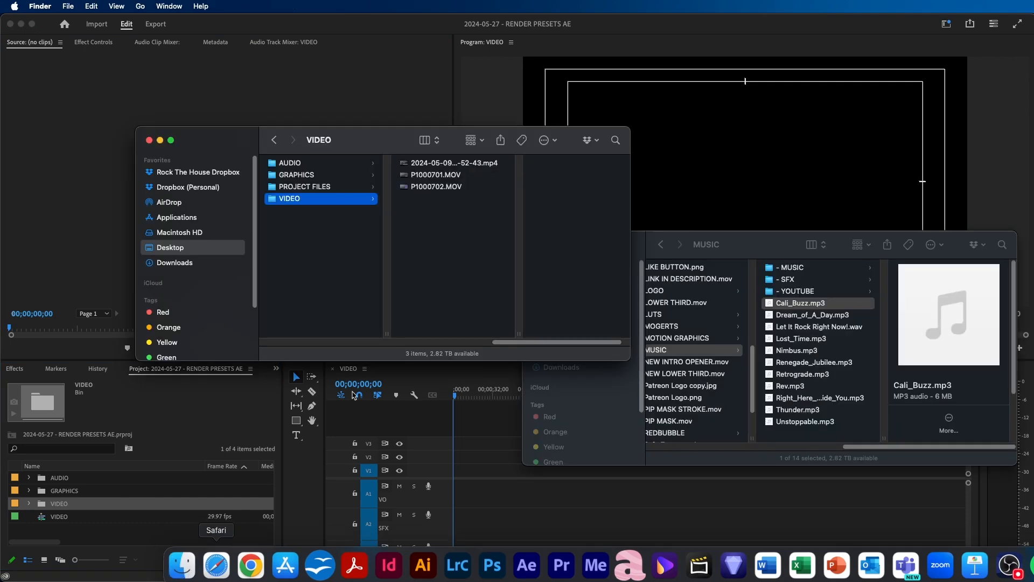
pyautogui.press('super+a')
pyautogui.moveTo(431, 174); pyautogui.dragTo(62, 504)
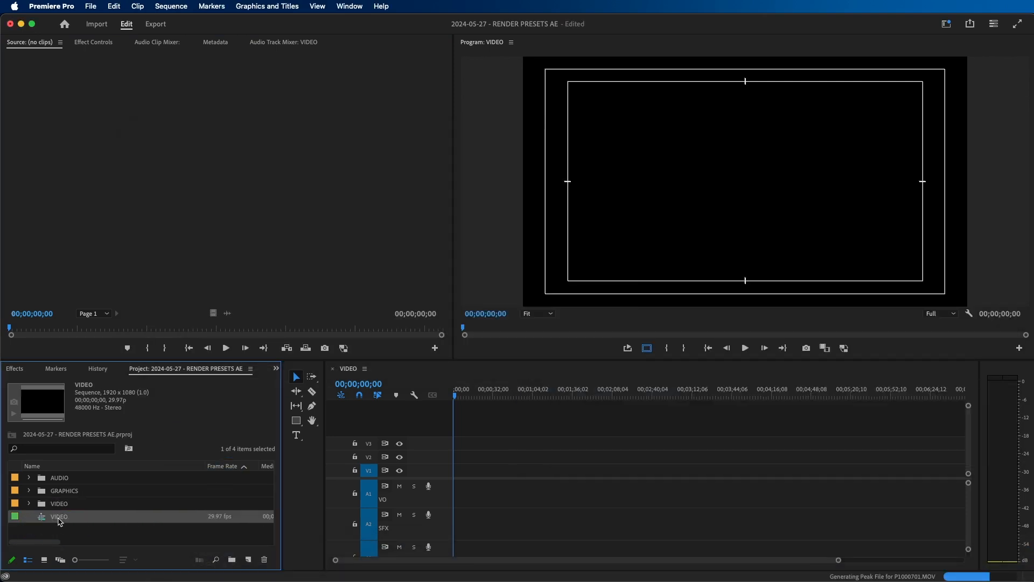
# - Copy the project folder's name and rename the VIDEO sequence as 2024-05-27 - RENDER PRESETS AE
pyautogui.click(182, 559)
pyautogui.press('Left')
pyautogui.press('Left')
pyautogui.click(327, 317)
pyautogui.press('super+c')
pyautogui.press('Return')
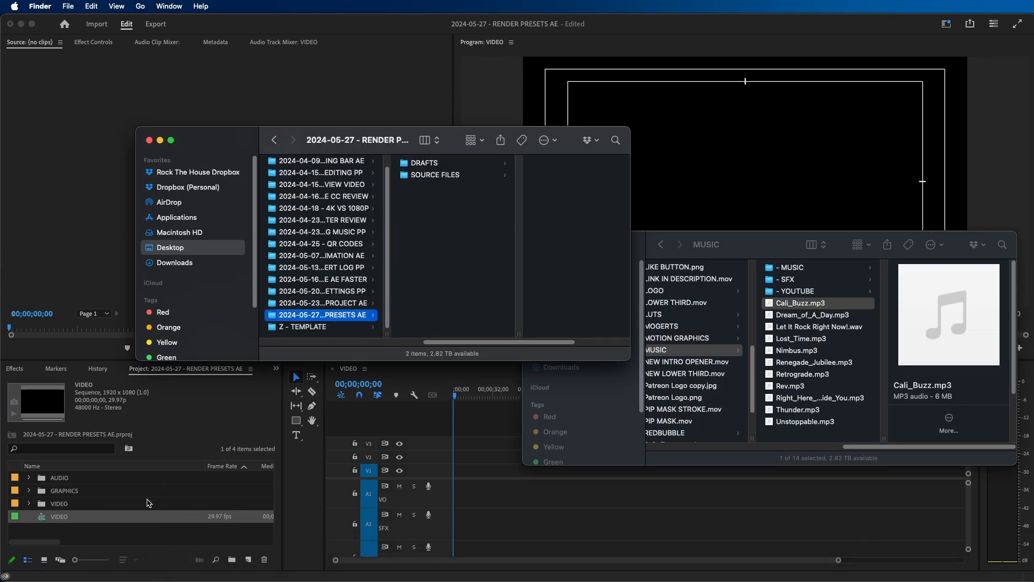
pyautogui.click(78, 531)
pyautogui.click(63, 520)
pyautogui.press('super+v')
pyautogui.click(91, 536)
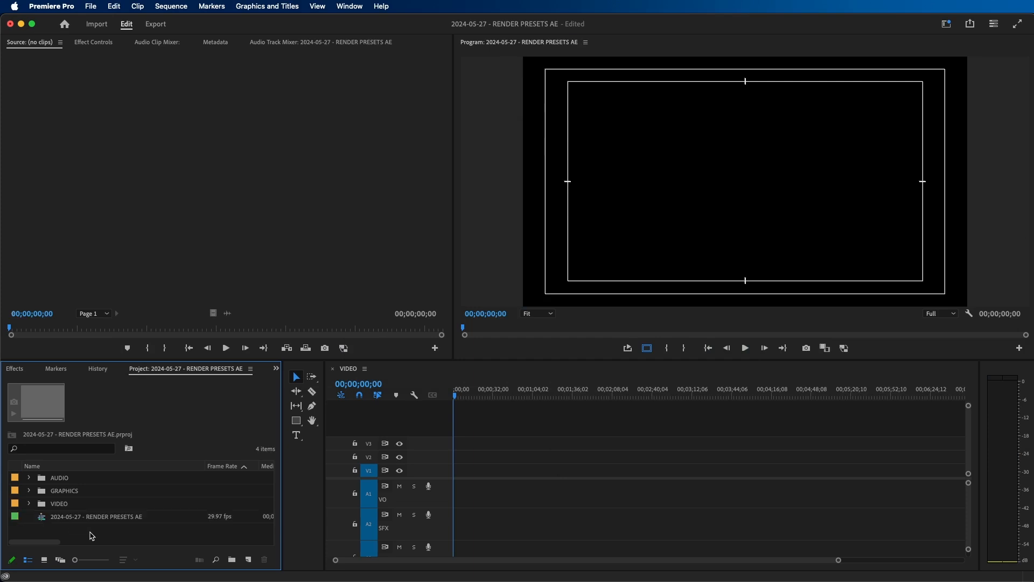
pyautogui.click(67, 521)
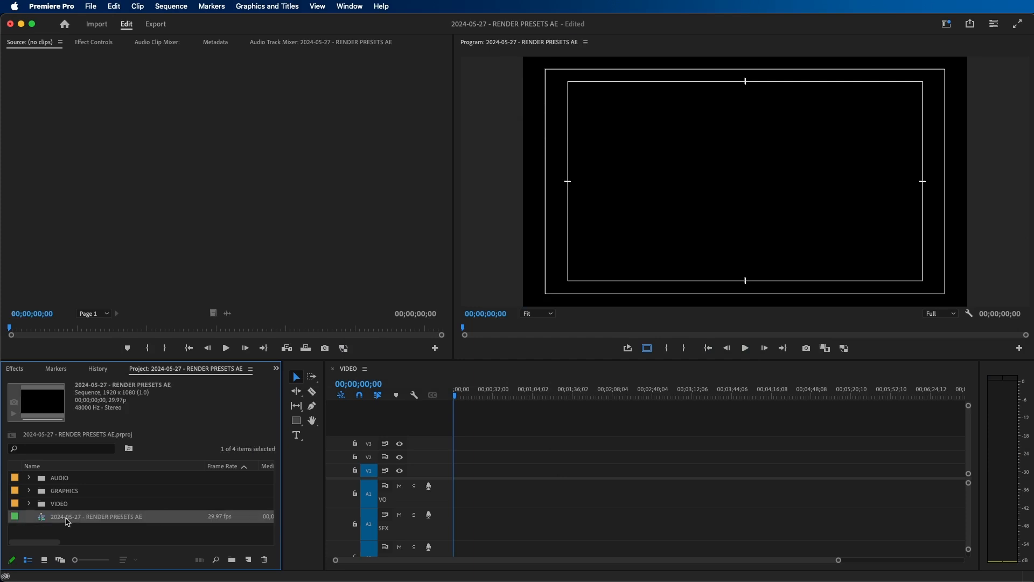
# - Import DJI_01_20240509_094324.WAV from the AUDIO source folder into the project's AUDIO bin
pyautogui.click(28, 478)
pyautogui.click(54, 477)
pyautogui.click(182, 567)
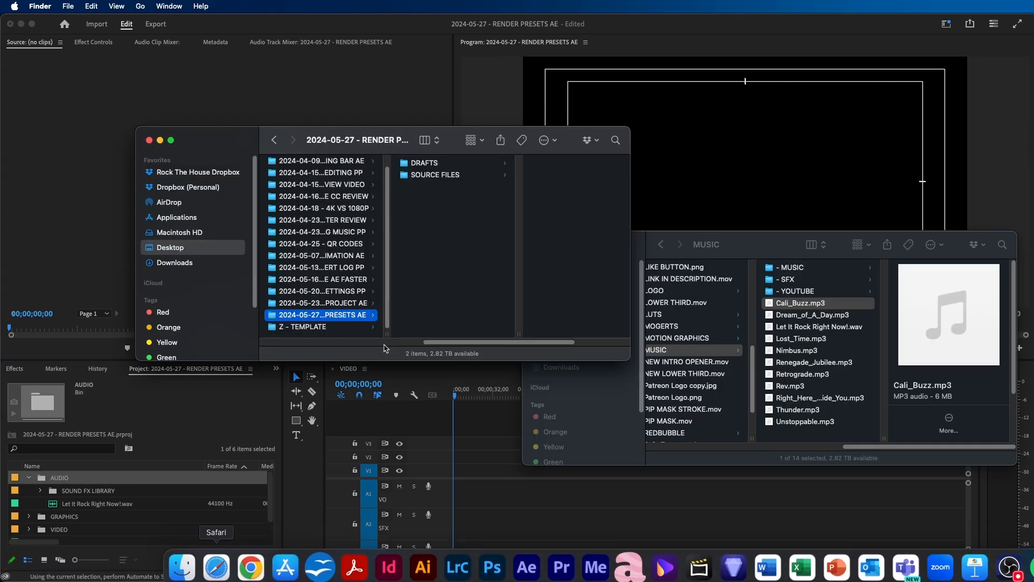
pyautogui.click(434, 174)
pyautogui.click(398, 163)
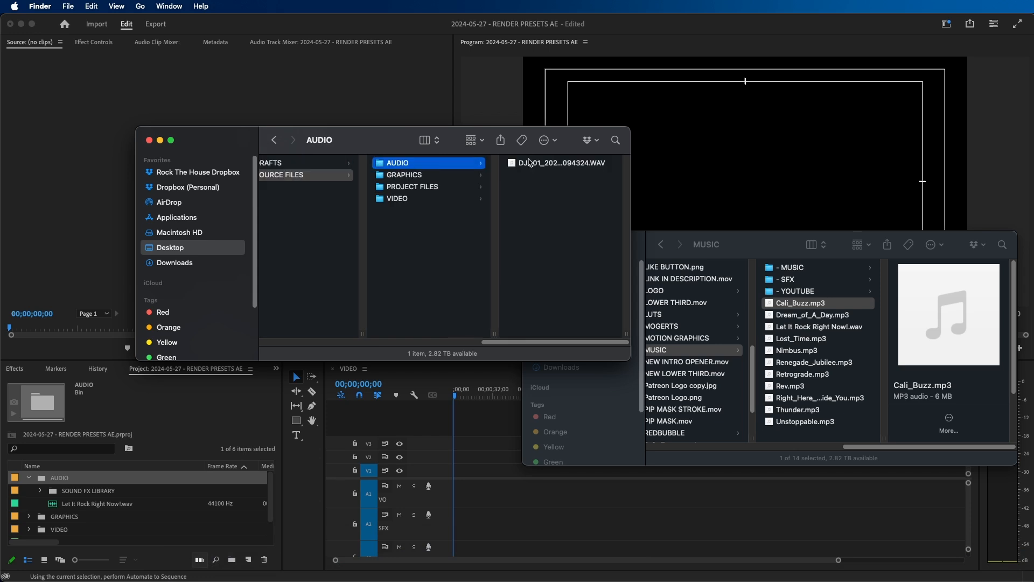
pyautogui.click(530, 162)
pyautogui.moveTo(425, 164); pyautogui.dragTo(68, 483)
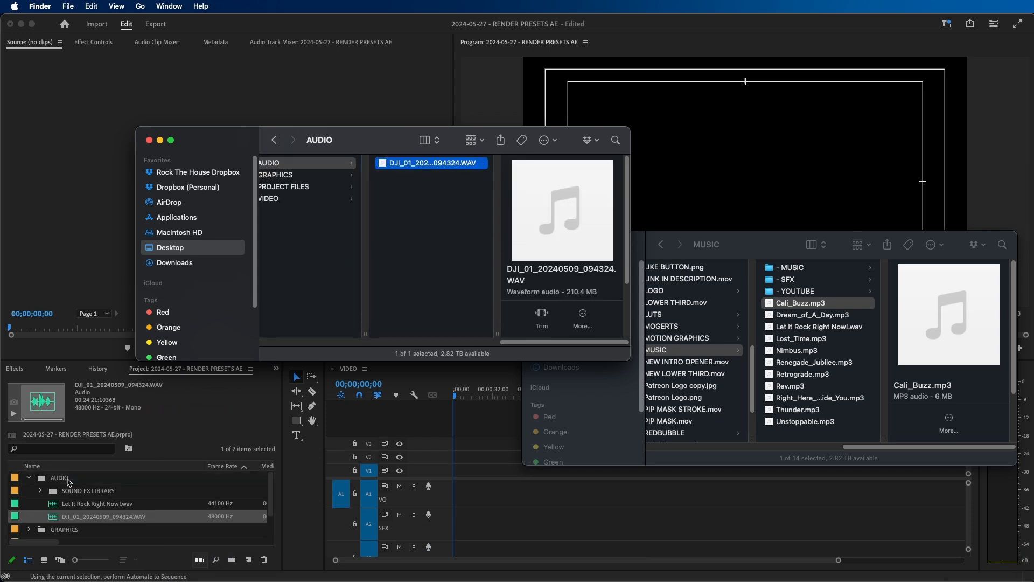
pyautogui.click(69, 482)
# - Place P1000701.MOV from the VIDEO bin at the start of the sequence, keeping the existing sequence settings
pyautogui.scroll(-2, 137, 509)
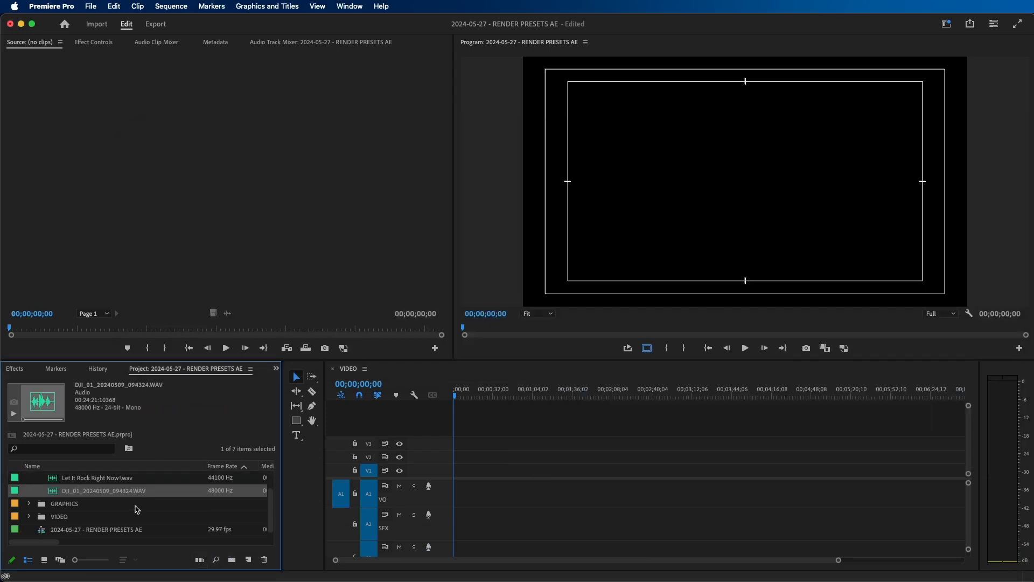
pyautogui.click(29, 517)
pyautogui.scroll(-2, 64, 517)
pyautogui.moveTo(68, 505); pyautogui.dragTo(454, 480)
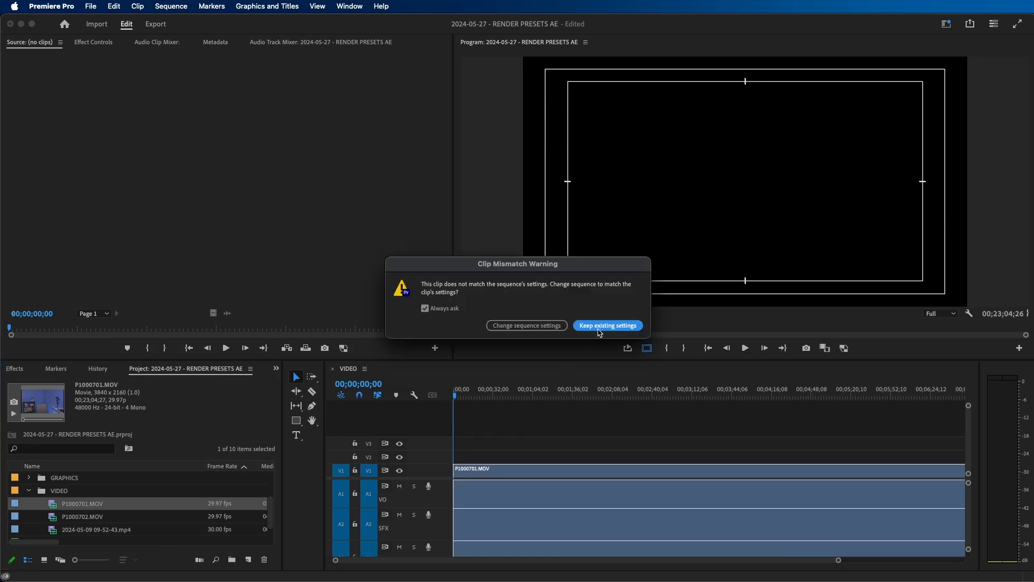
pyautogui.click(601, 328)
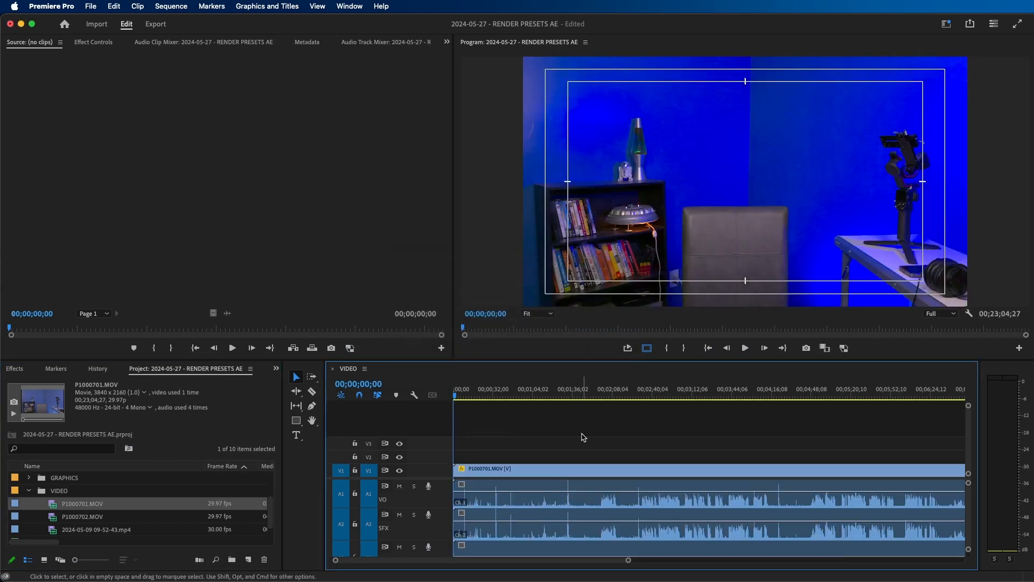
# - Fit the whole sequence in the timeline and move the playhead to about 00;12;35;04
pyautogui.press('\\')
pyautogui.click(646, 393)
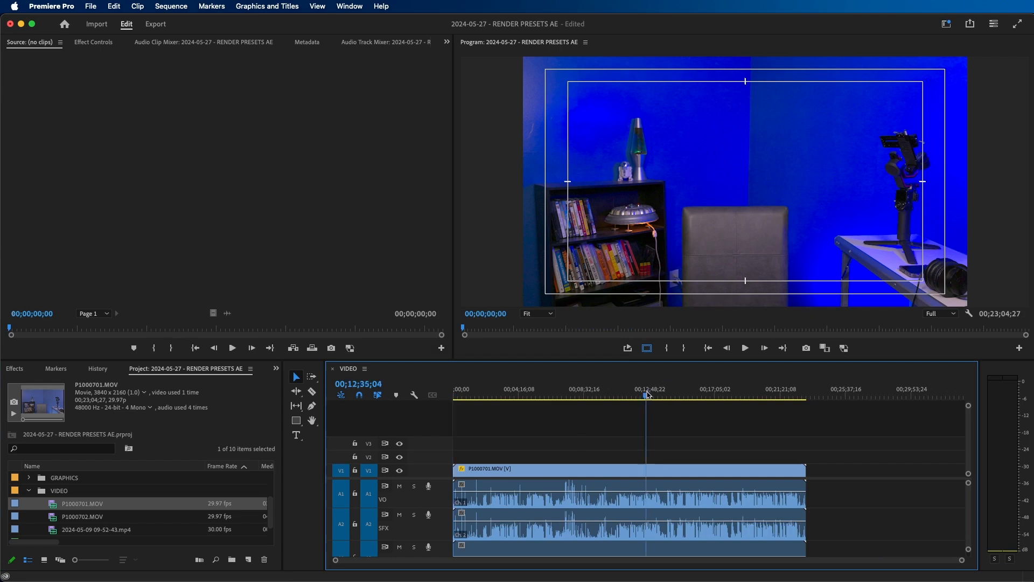
pyautogui.click(715, 413)
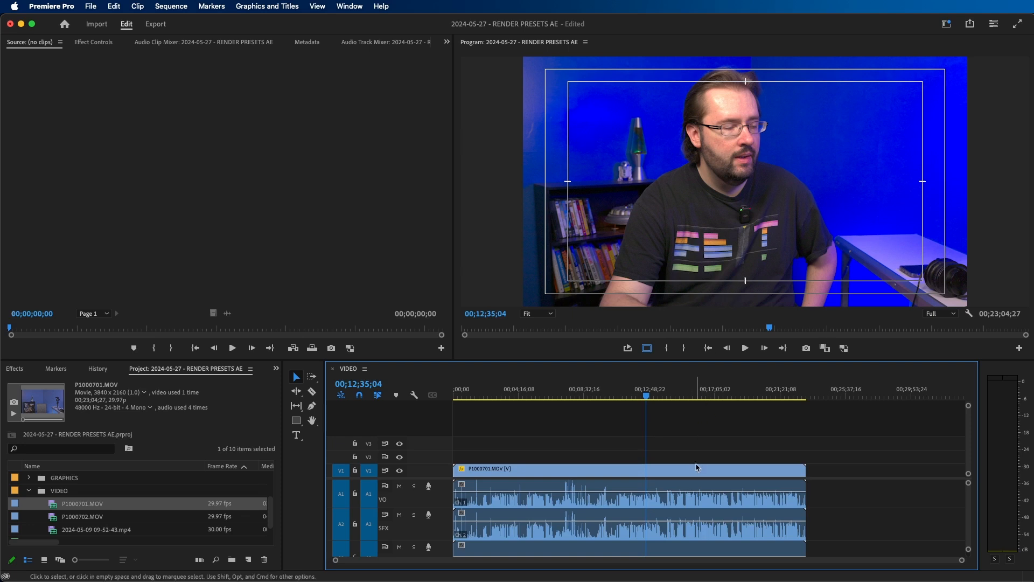
# - Select everything in the sequence and switch to the Color workspace
pyautogui.press('super+a')
pyautogui.click(949, 24)
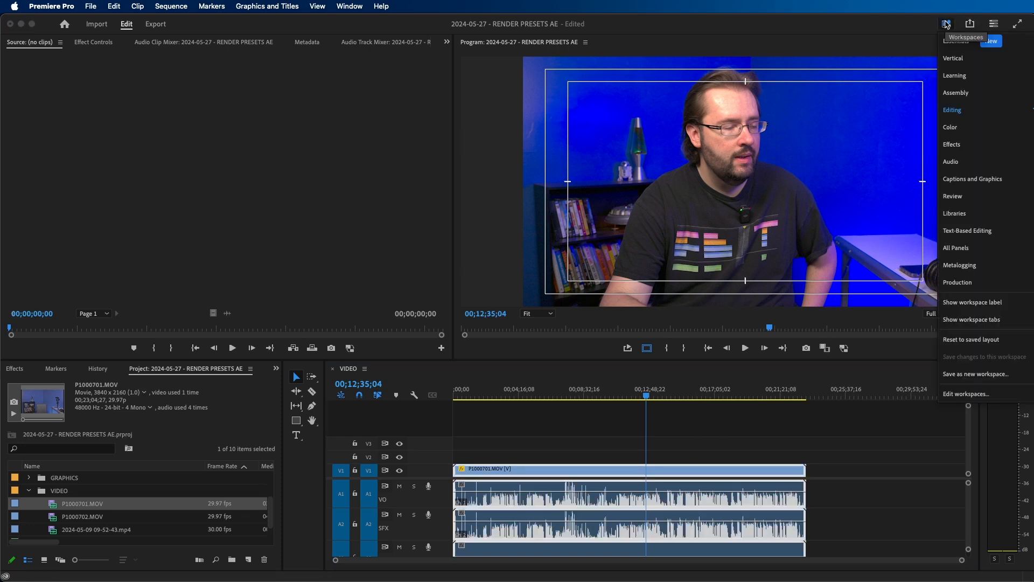
pyautogui.click(951, 132)
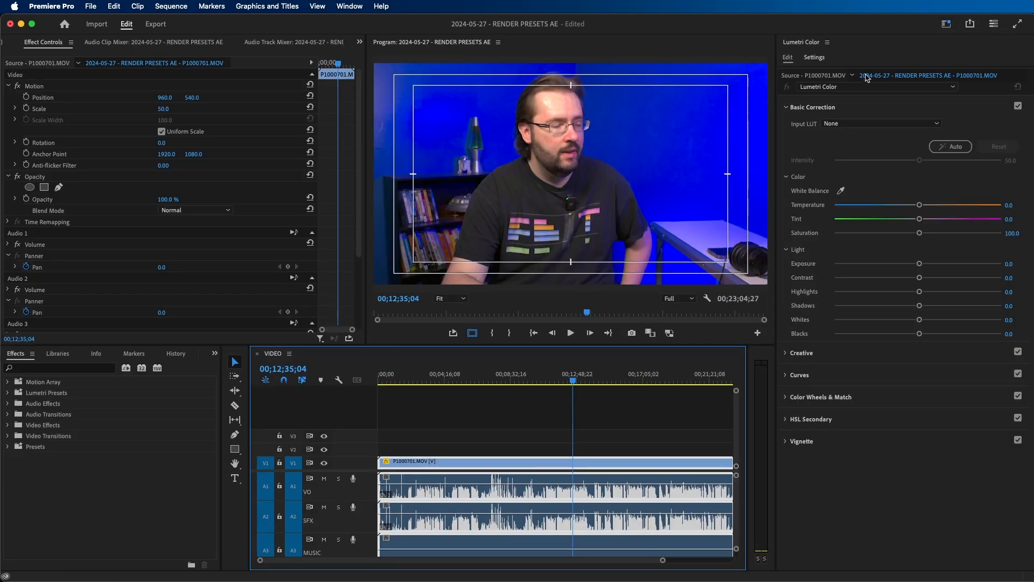
# - Turn off Auto Detect Log Video Color Space in the Lumetri project settings and deselect the clip
pyautogui.click(814, 58)
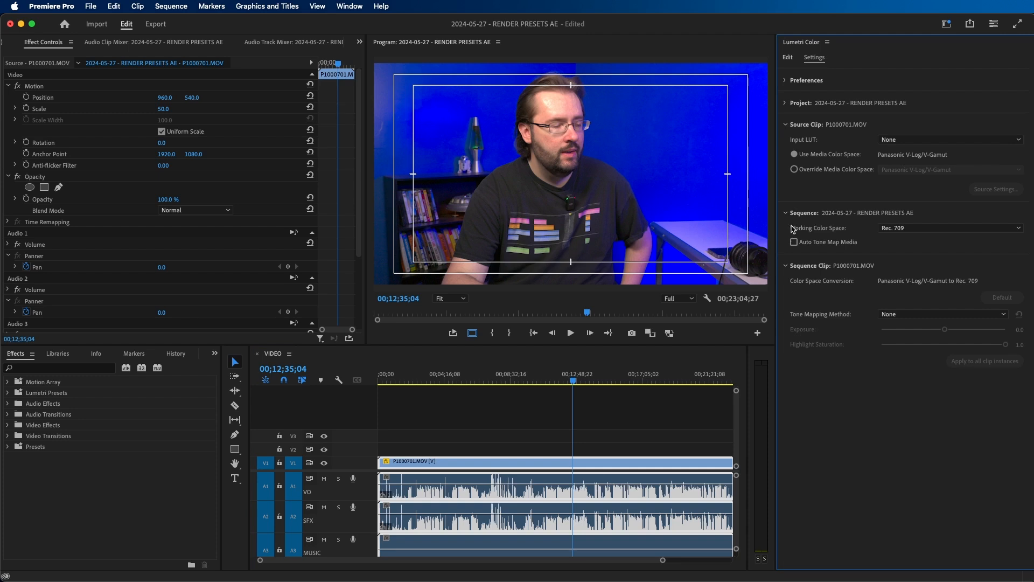
pyautogui.click(787, 103)
pyautogui.click(809, 164)
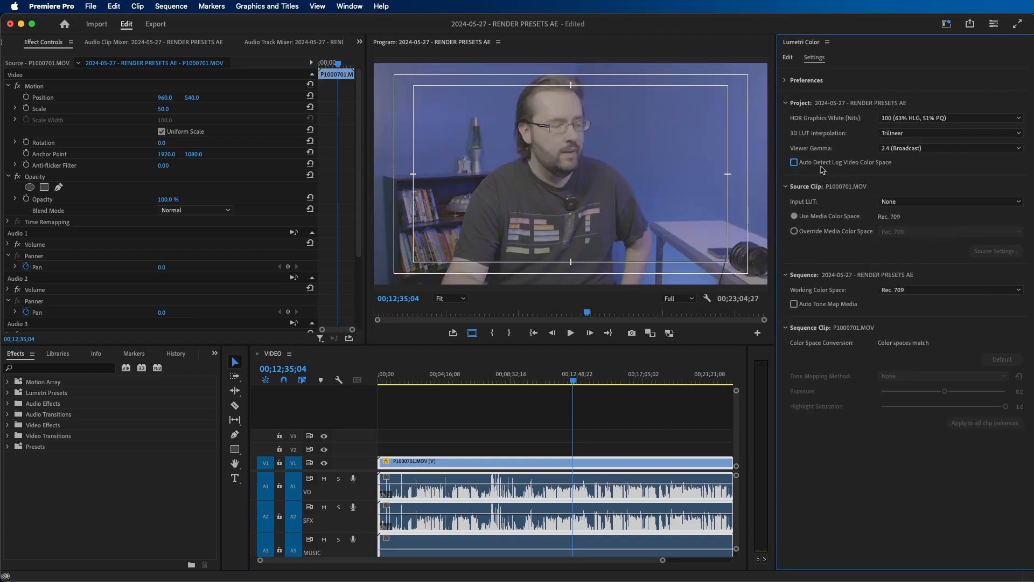
pyautogui.click(624, 424)
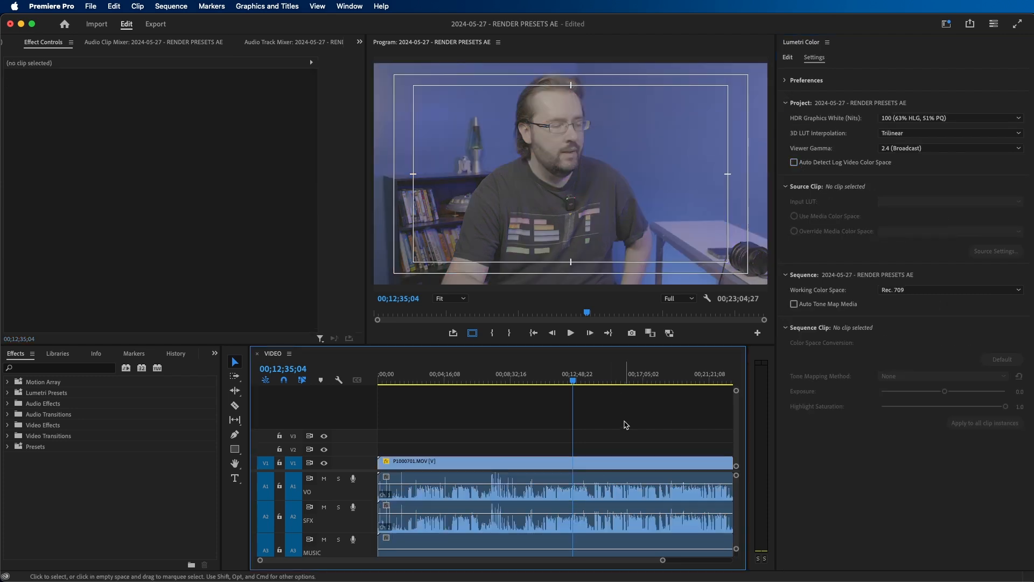
# - Apply the New Studio Color Grade Preset 02 to the P1000701.MOV clip in the sequence
pyautogui.click(596, 462)
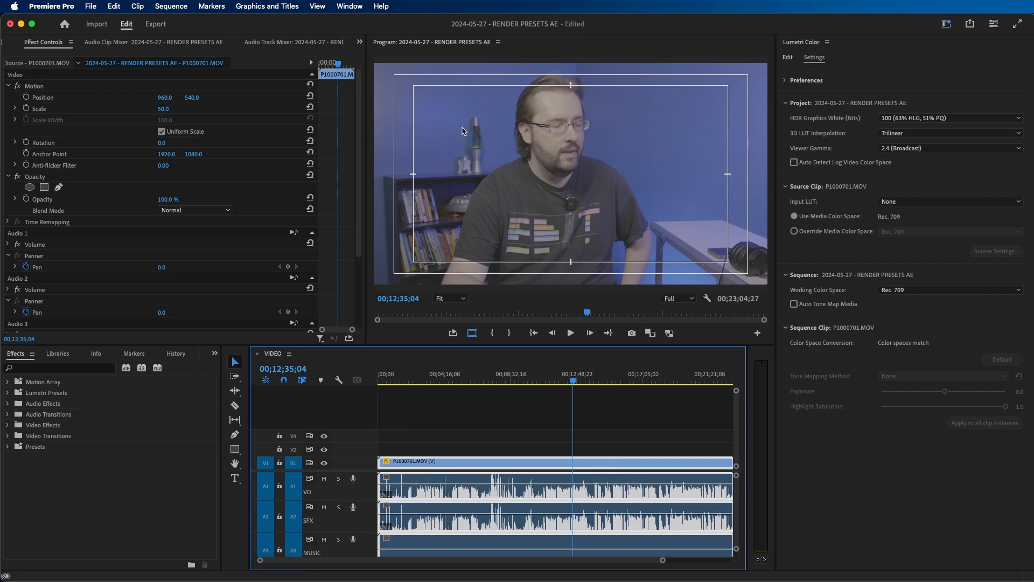
pyautogui.click(8, 446)
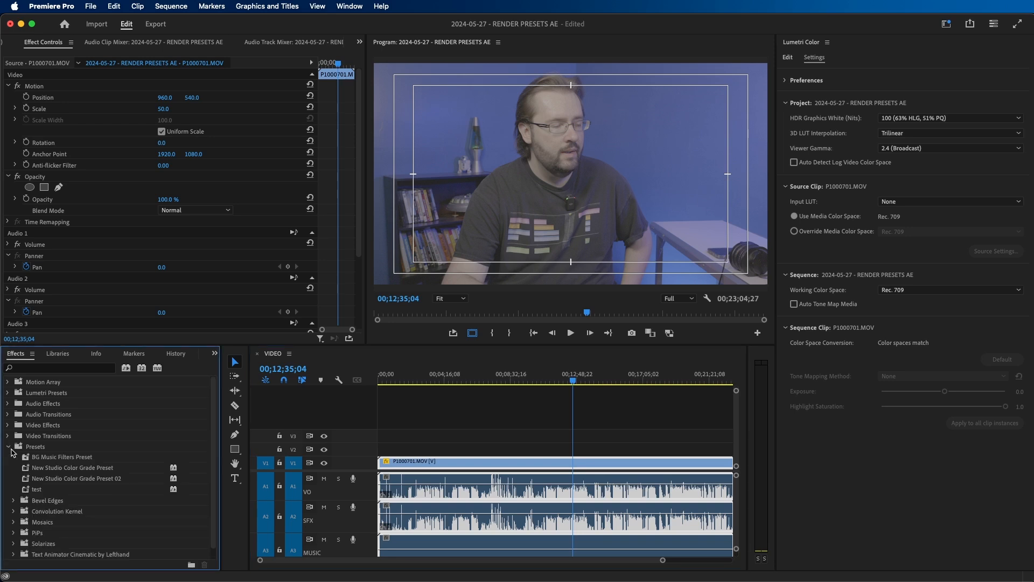
pyautogui.moveTo(69, 482); pyautogui.dragTo(575, 462)
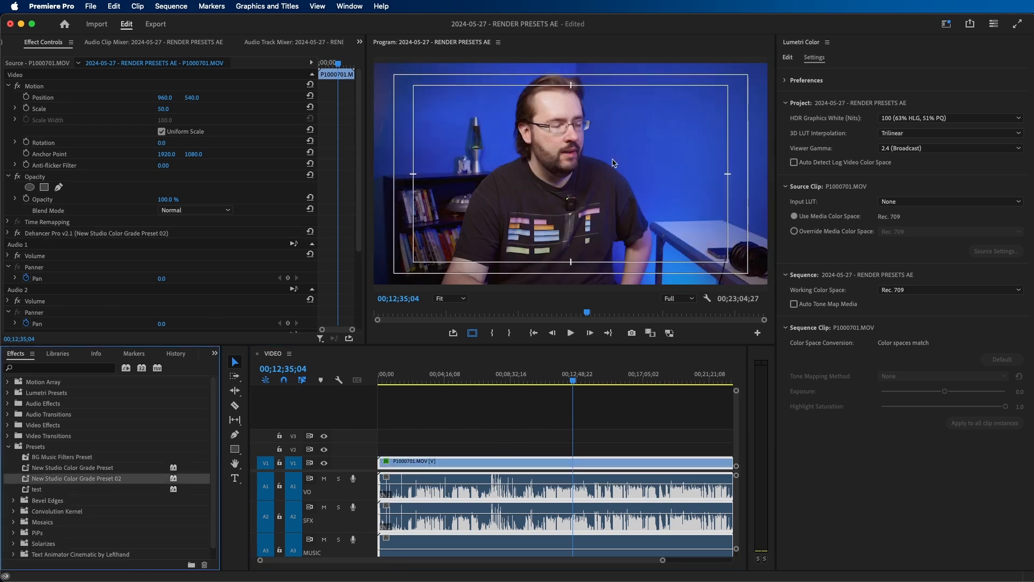
# - Move the Dehancer Pro color grade effect from the P1000701.MOV sequence clip to its source clip
pyautogui.click(56, 233)
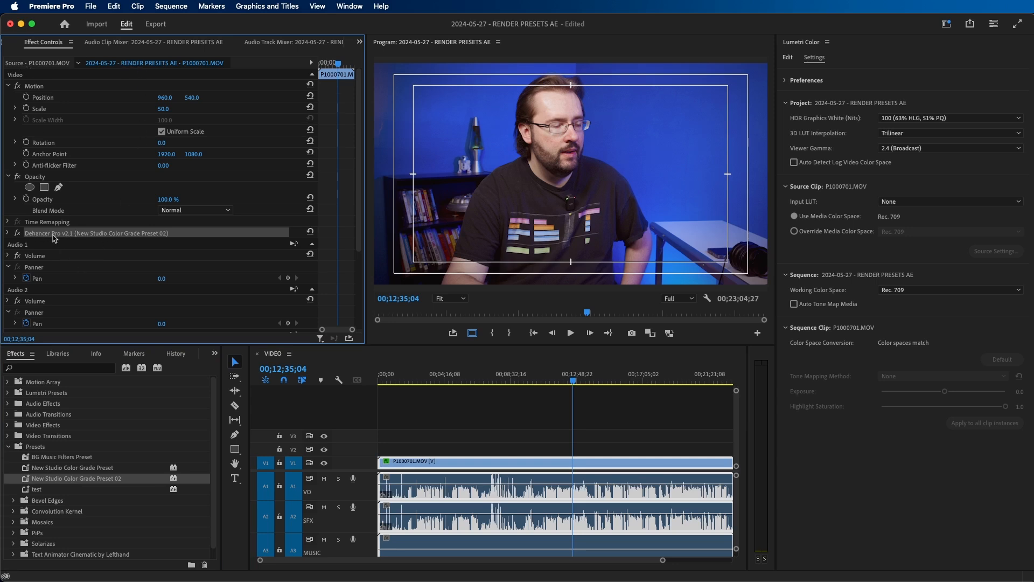
pyautogui.press('Delete')
pyautogui.click(24, 64)
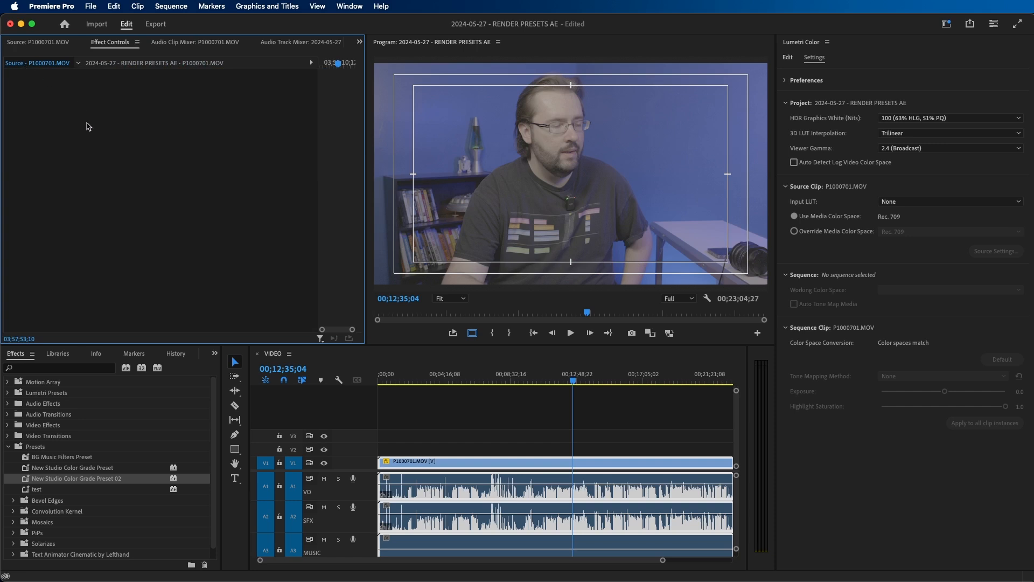
pyautogui.press('super+v')
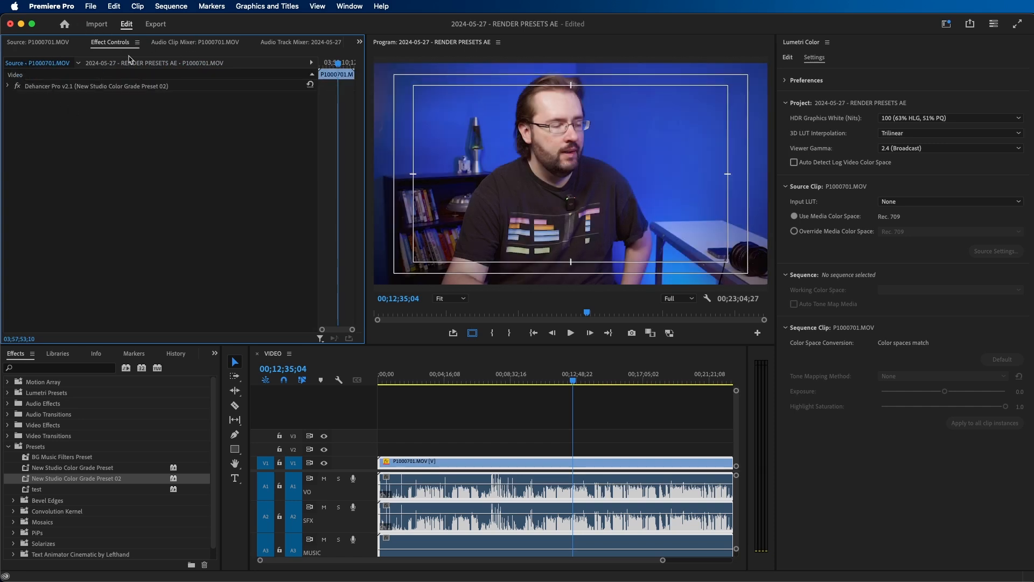
# - Split the P1000701.MOV clip into six segments along the sequence
pyautogui.click(537, 425)
pyautogui.press('c')
pyautogui.click(488, 463)
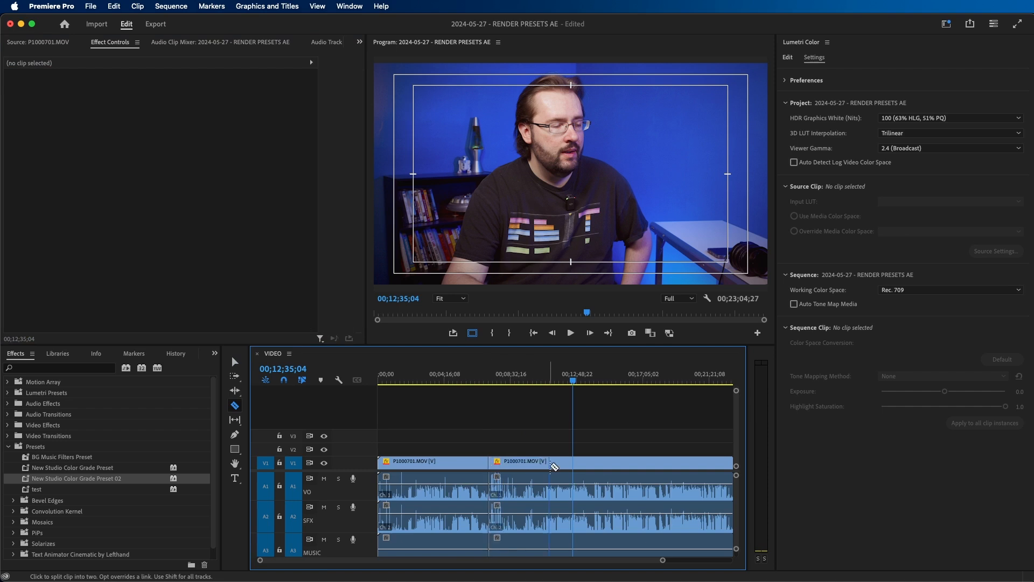
pyautogui.click(550, 463)
pyautogui.click(679, 463)
pyautogui.click(640, 464)
pyautogui.click(603, 463)
pyautogui.press('v')
# - Examine the source-level color grade on the fourth segment and scrub to about 00;16;35;17
pyautogui.click(620, 463)
pyautogui.click(47, 63)
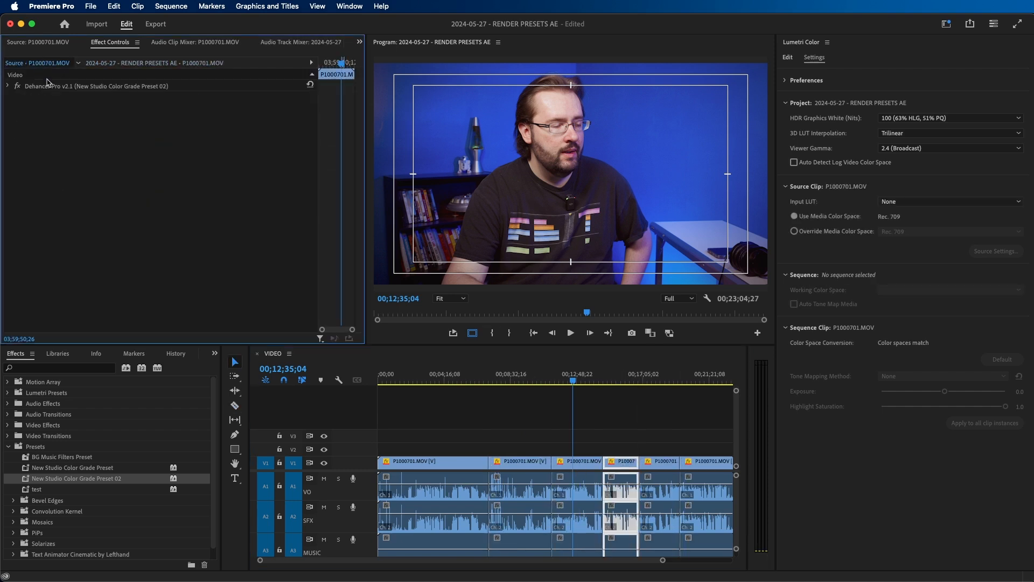
pyautogui.click(49, 88)
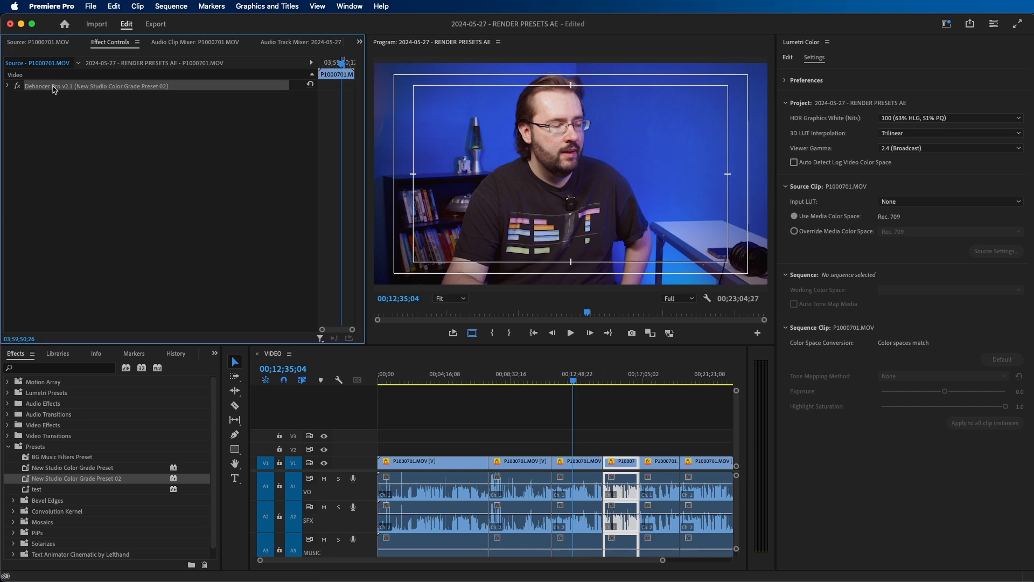
pyautogui.moveTo(551, 374); pyautogui.dragTo(634, 402)
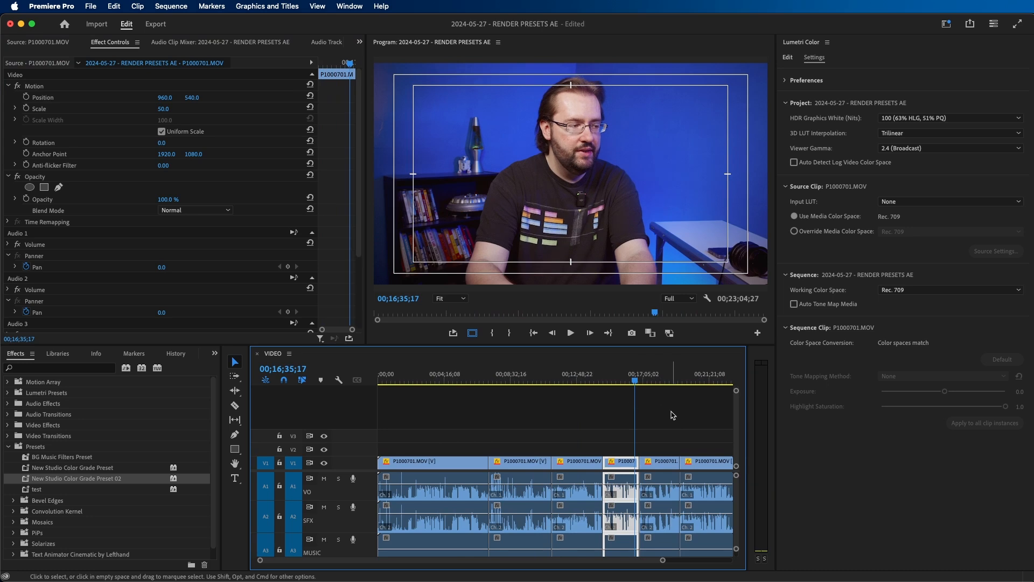
pyautogui.click(672, 428)
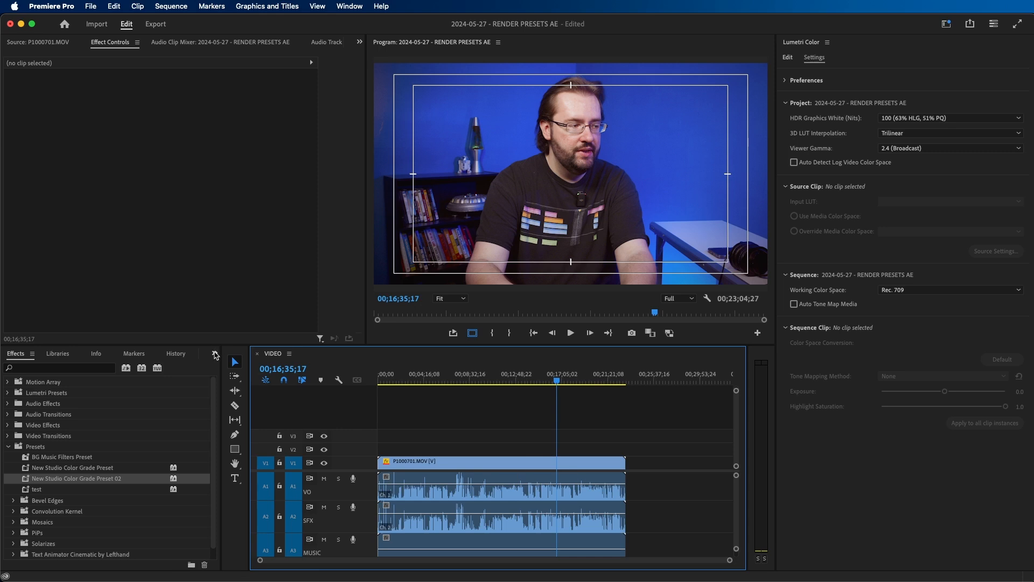
pyautogui.click(215, 355)
pyautogui.click(230, 421)
pyautogui.scroll(-3, 85, 494)
pyautogui.moveTo(68, 512); pyautogui.dragTo(657, 447)
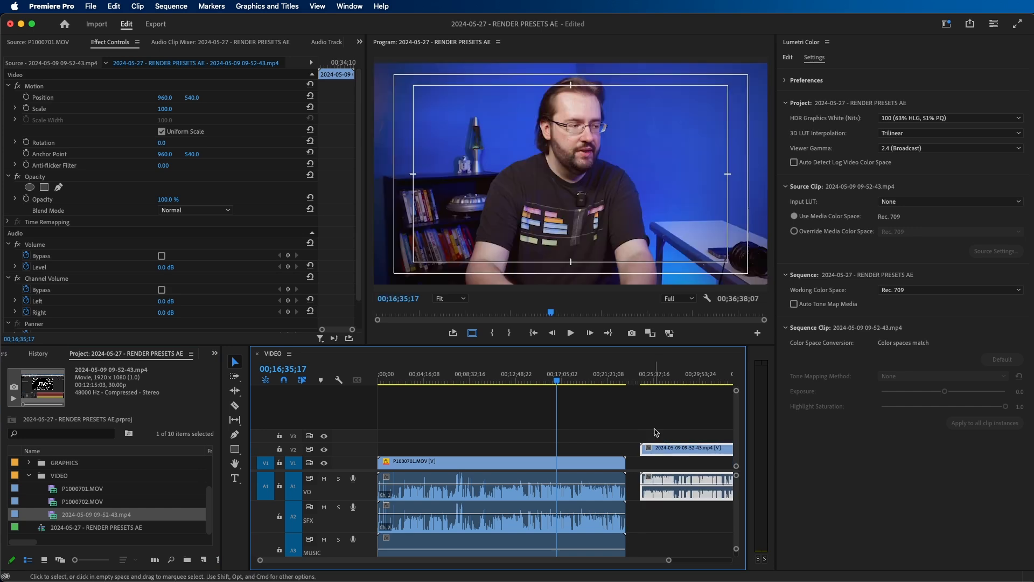
pyautogui.click(653, 415)
pyautogui.press('`')
pyautogui.moveTo(623, 342); pyautogui.dragTo(335, 303)
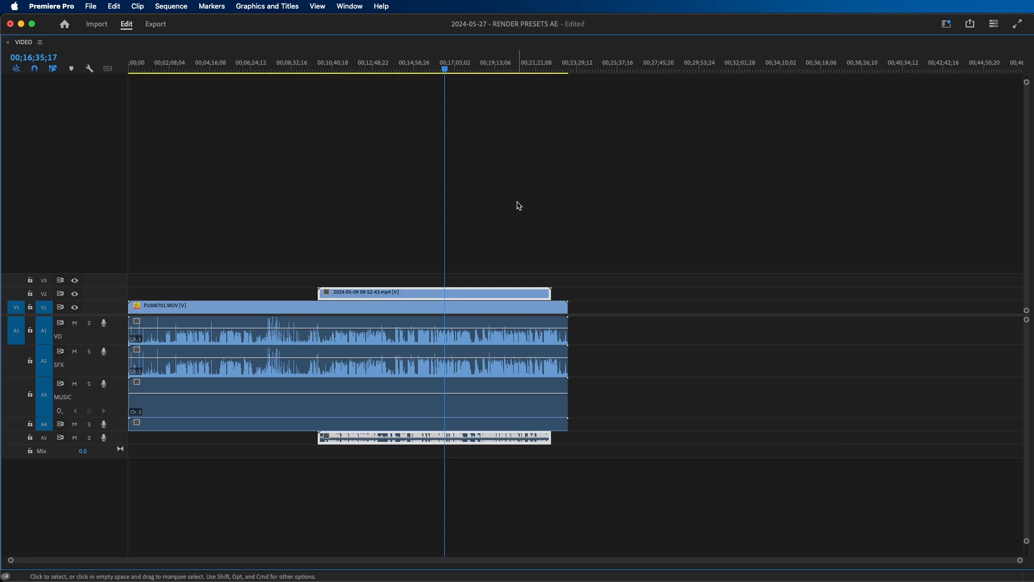
pyautogui.press('`')
# - Add DJI_01_20240509_094324.WAV from the AUDIO bin to the sequence on a new A6 track, starting at about 00;02;30
pyautogui.scroll(2, 35, 474)
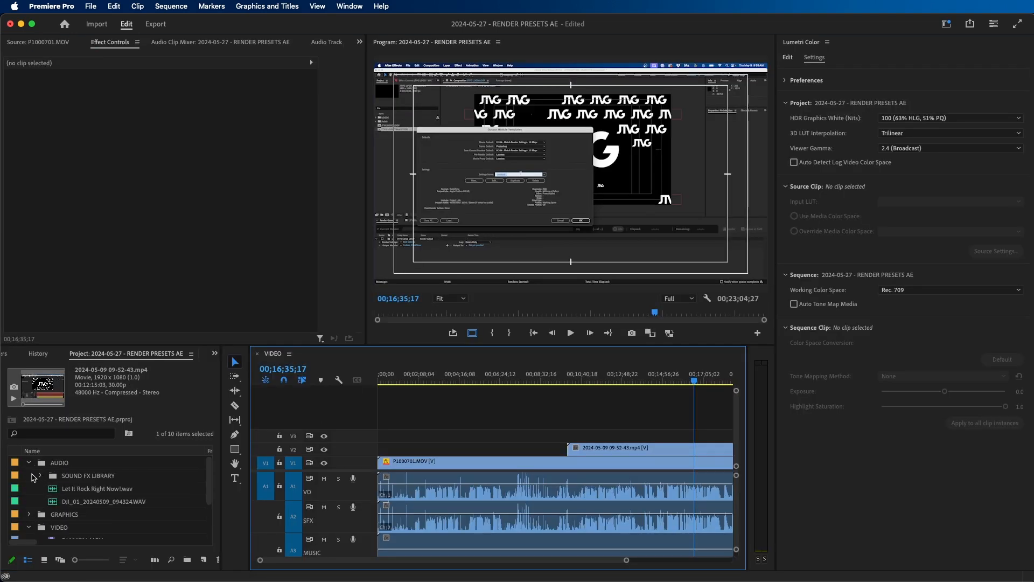
pyautogui.click(54, 501)
pyautogui.click(483, 403)
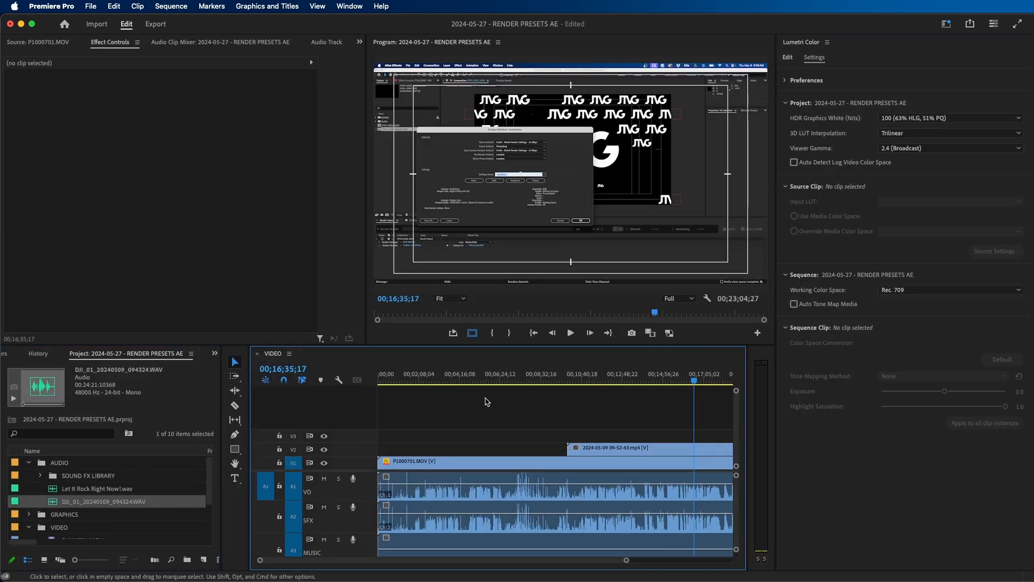
pyautogui.press('\\')
pyautogui.moveTo(60, 502); pyautogui.dragTo(665, 495)
pyautogui.press('`')
pyautogui.press('`')
pyautogui.press('`')
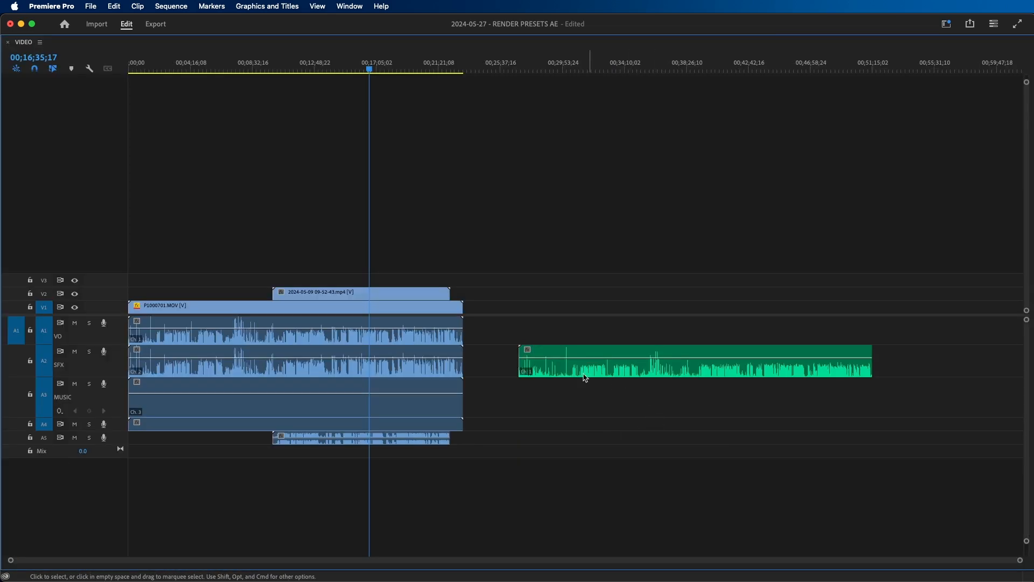
pyautogui.click(538, 370)
pyautogui.moveTo(539, 370); pyautogui.dragTo(203, 495)
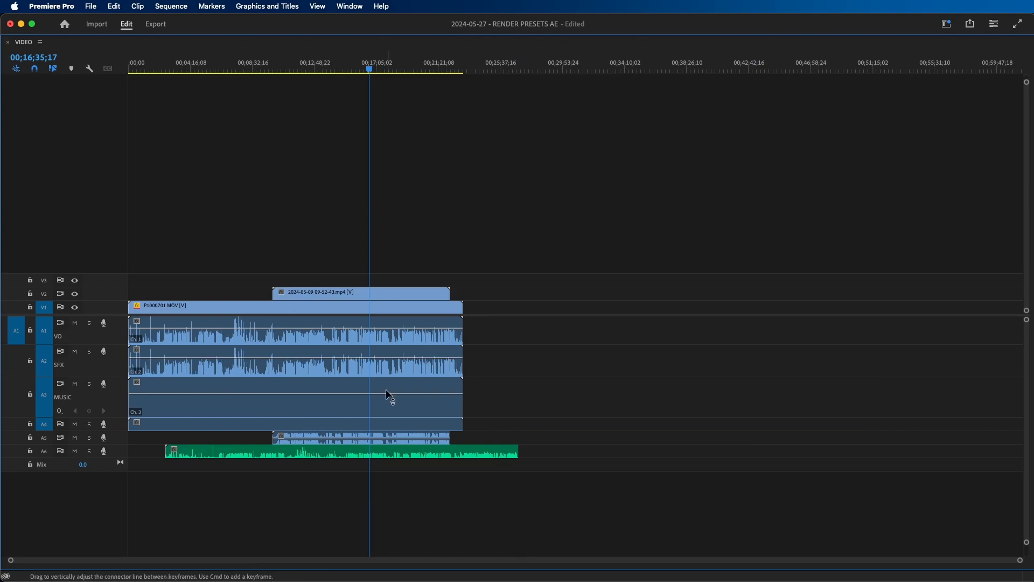
# - Synchronize all the video and audio clips in the sequence with each other
pyautogui.moveTo(567, 236); pyautogui.dragTo(326, 482)
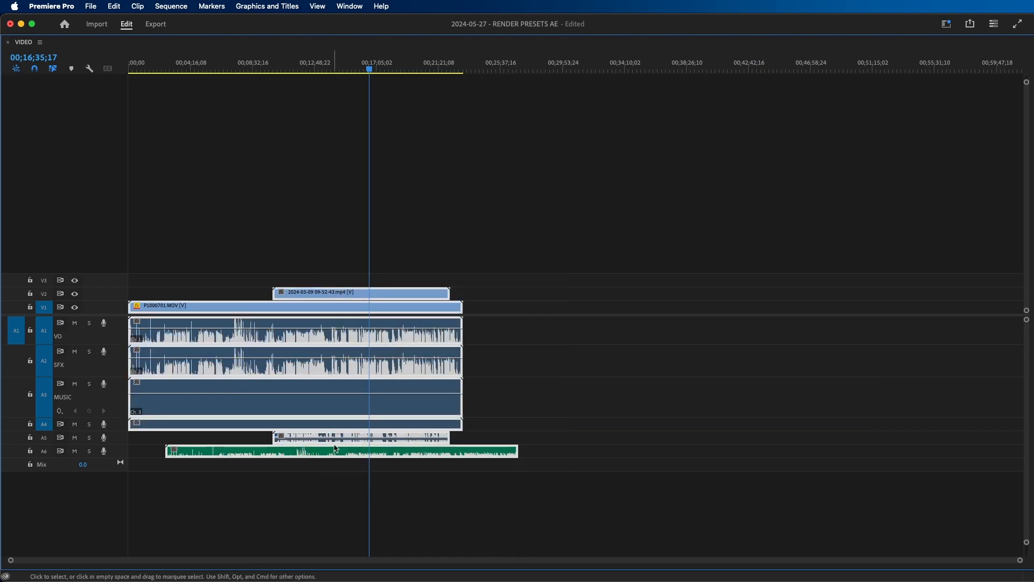
pyautogui.rightClick(334, 402)
pyautogui.click(395, 327)
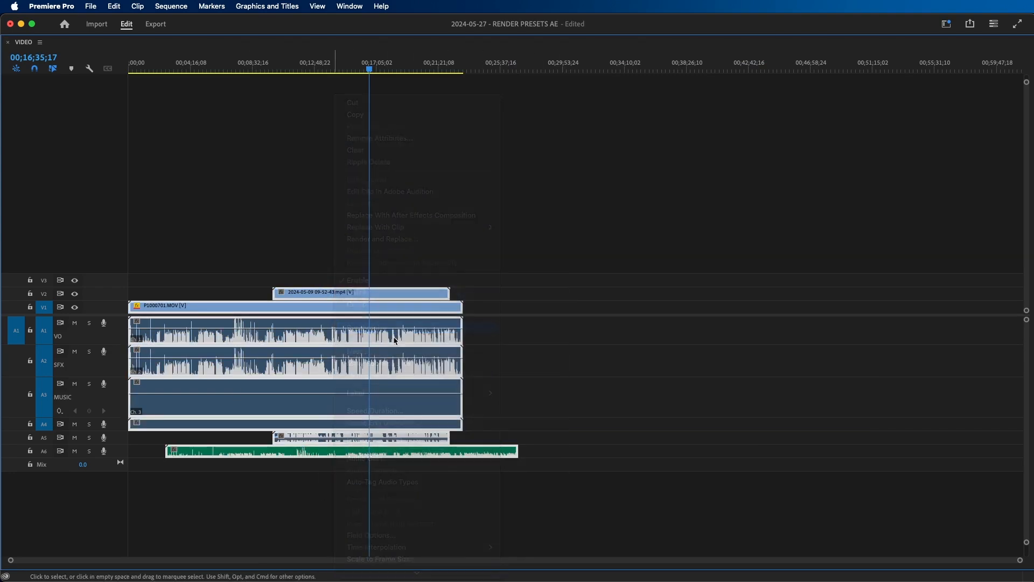
pyautogui.click(577, 356)
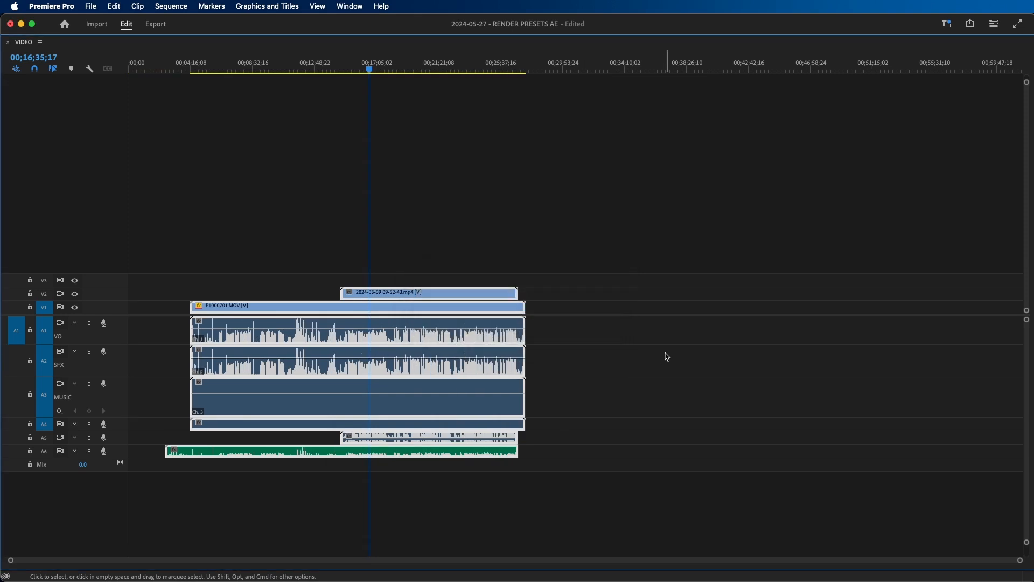
pyautogui.moveTo(525, 326); pyautogui.dragTo(518, 326)
pyautogui.moveTo(189, 307); pyautogui.dragTo(341, 312)
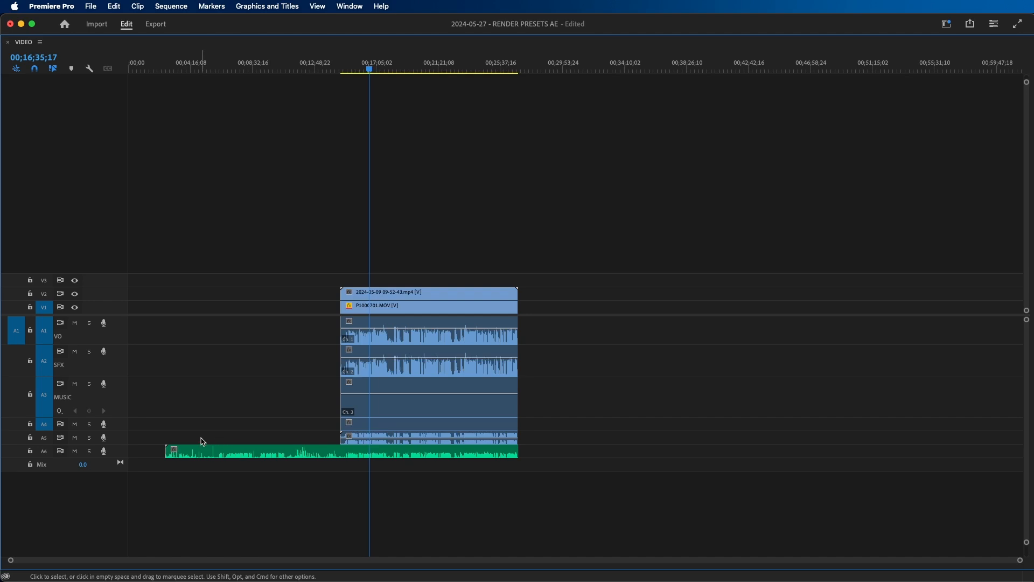
pyautogui.moveTo(166, 452); pyautogui.dragTo(271, 454)
pyautogui.moveTo(350, 452); pyautogui.dragTo(357, 444)
# - Unlink the camera and screen recording clips from their audio and delete that audio from tracks A1 to A5
pyautogui.moveTo(585, 323); pyautogui.dragTo(451, 435)
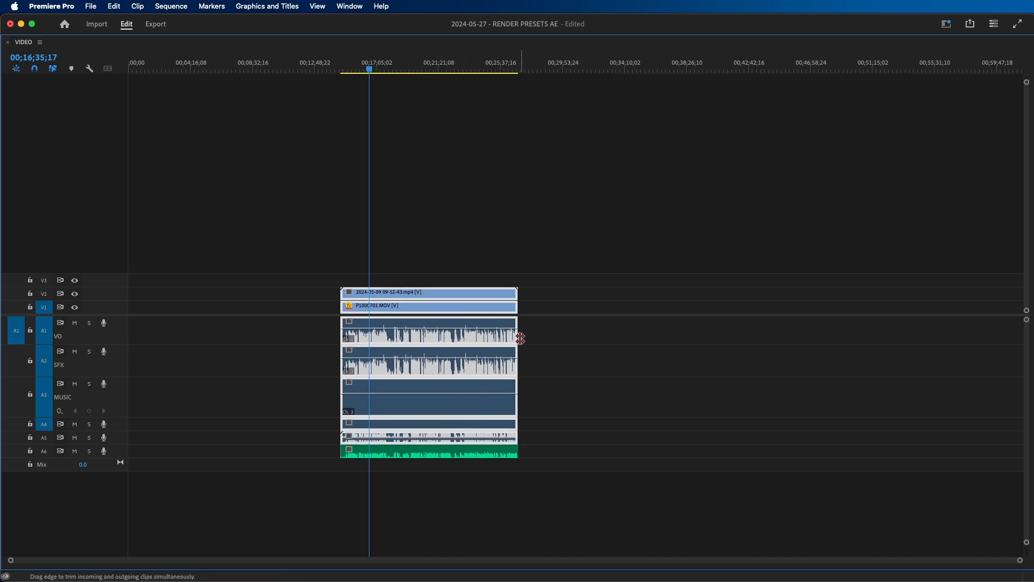
pyautogui.press('super+l')
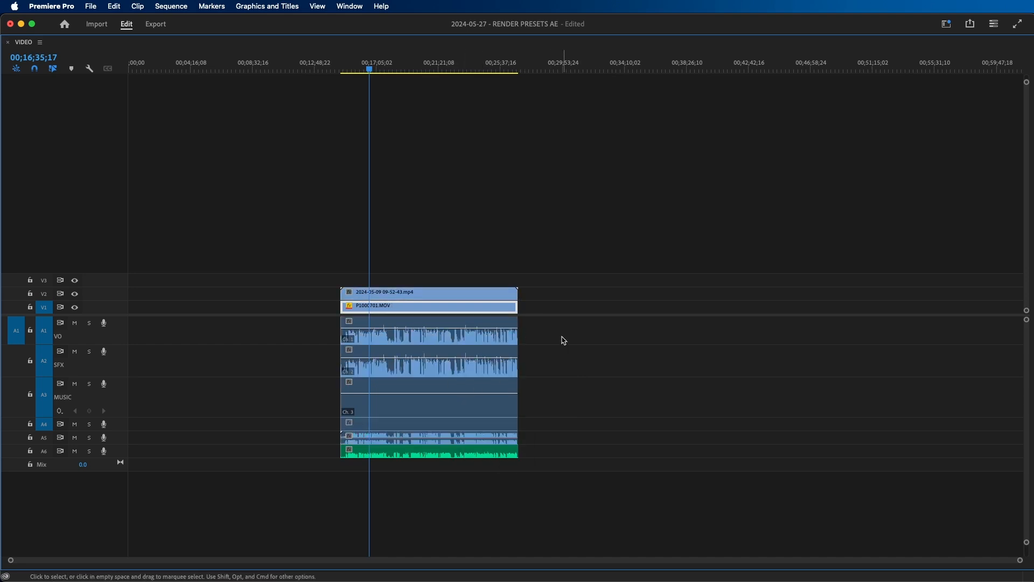
pyautogui.moveTo(562, 332); pyautogui.dragTo(426, 437)
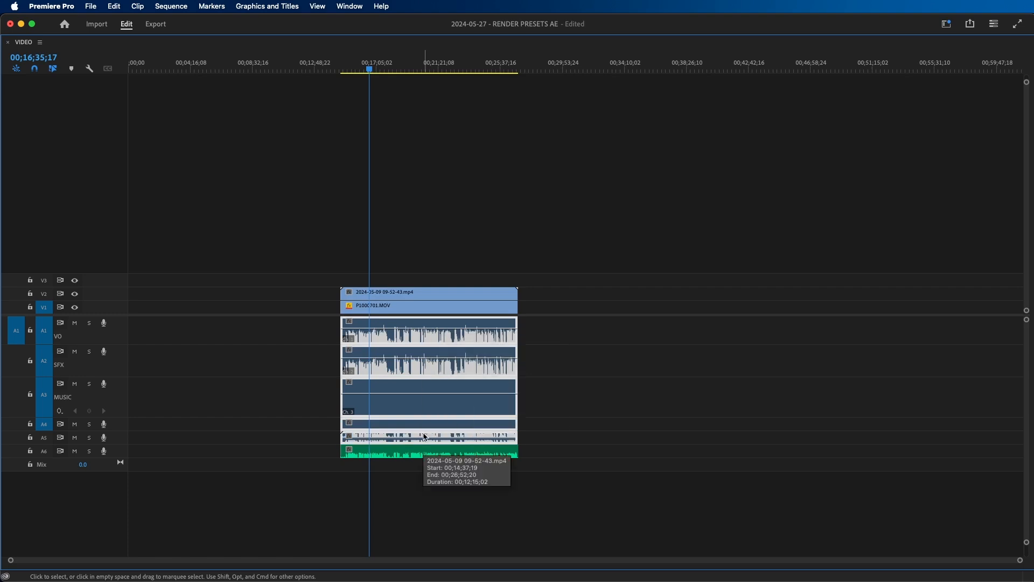
pyautogui.press('Delete')
# - Move the DJI audio clip from A6 up to the A1 VO track
pyautogui.moveTo(580, 388); pyautogui.dragTo(444, 450)
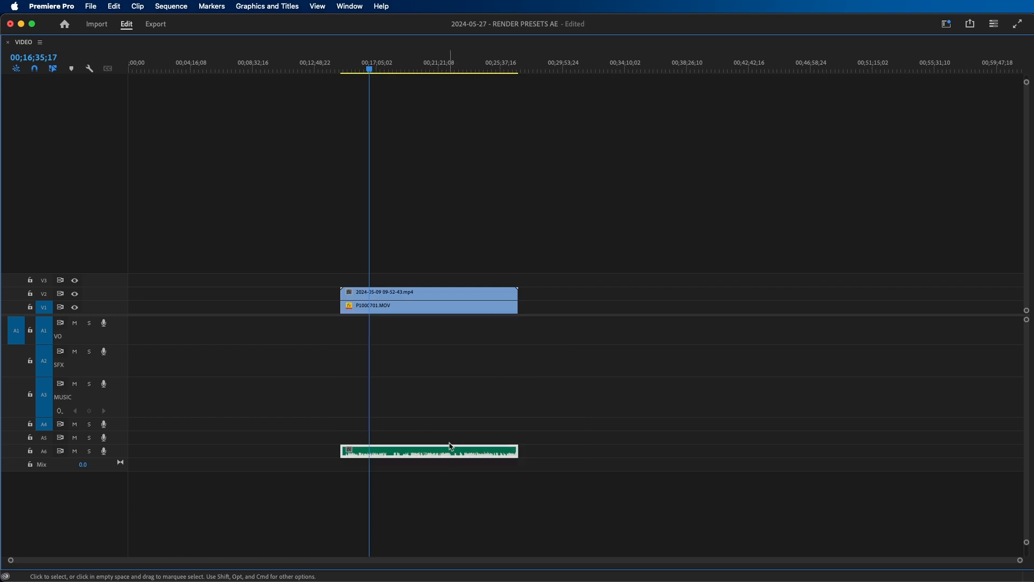
pyautogui.hotkey('alt', 'Up')
pyautogui.hotkey('alt', 'Up')
pyautogui.hotkey('alt', 'Up')
pyautogui.hotkey('alt', 'Up')
pyautogui.hotkey('alt', 'Up')
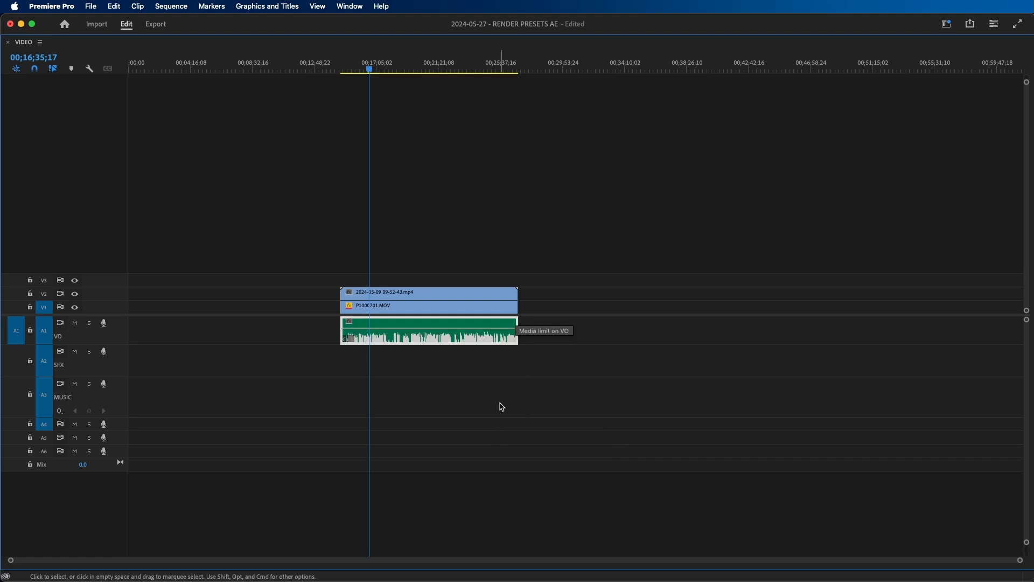
# - Close the gap at the start of the sequence and restore the full panel layout
pyautogui.click(510, 390)
pyautogui.click(291, 335)
pyautogui.press('Delete')
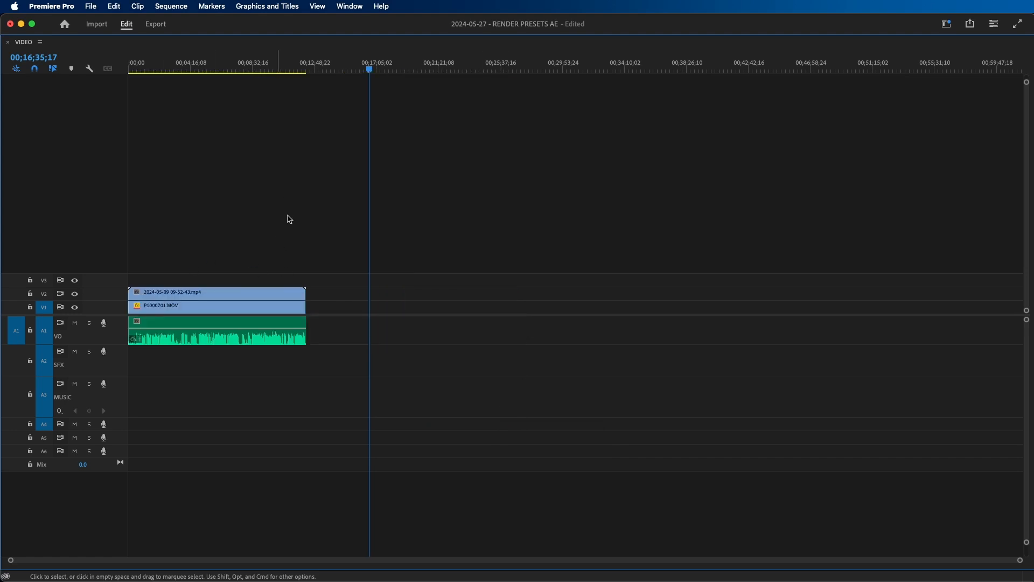
pyautogui.press('`')
# - At 00;01;53;14, toggle the screen recording clip off and on to compare it with the camera clip beneath
pyautogui.click(405, 374)
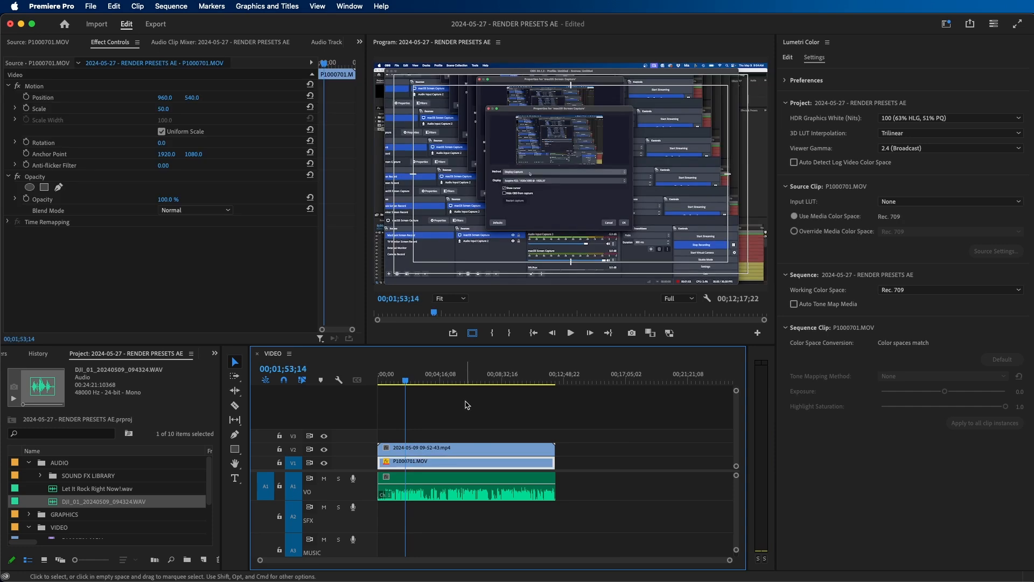
pyautogui.click(454, 452)
pyautogui.click(401, 465)
pyautogui.click(412, 450)
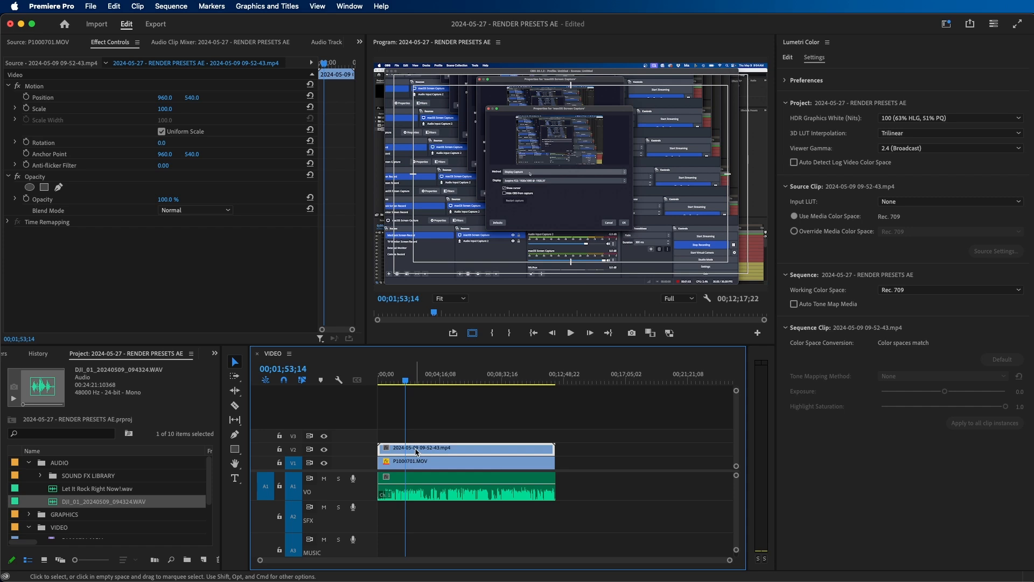
pyautogui.hotkey('shift', 'e')
# - Split the screen recording at 00;01;53;14 and disable its second part to show the camera footage
pyautogui.hotkey('shift', 'e')
pyautogui.press('c')
pyautogui.click(406, 447)
pyautogui.press('v')
pyautogui.hotkey('shift', 'e')
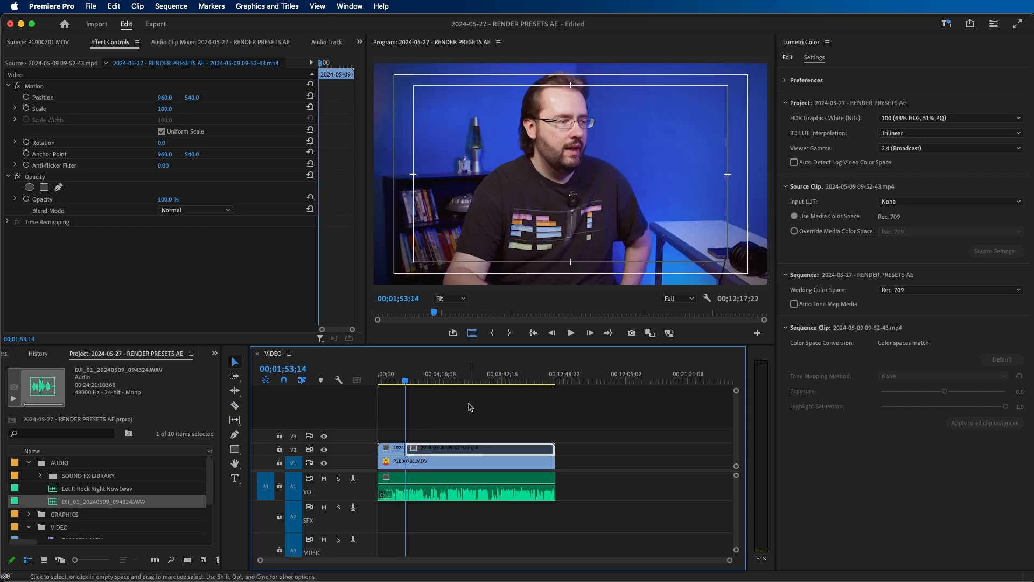
pyautogui.click(435, 377)
pyautogui.click(498, 416)
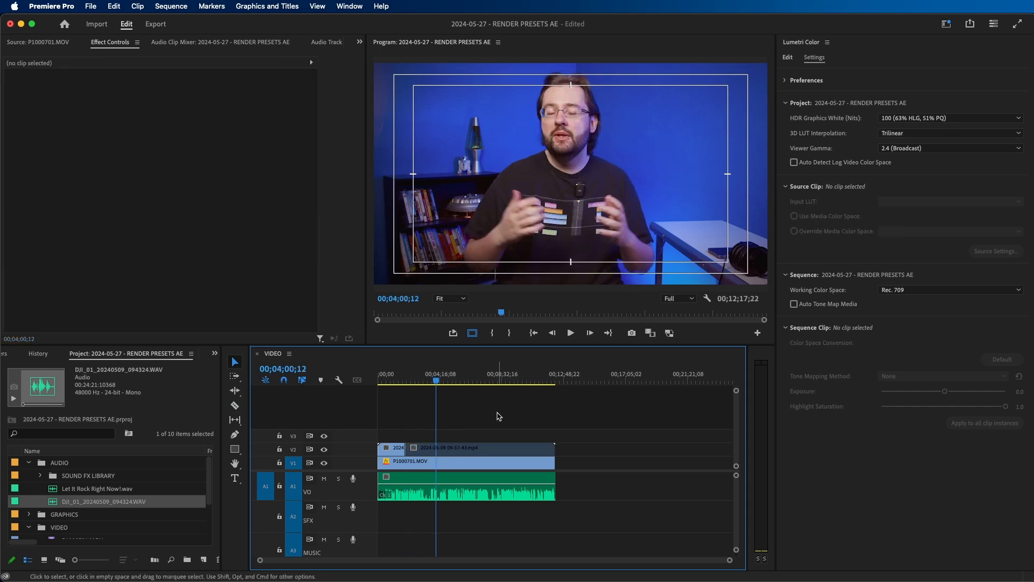
pyautogui.press('super+z')
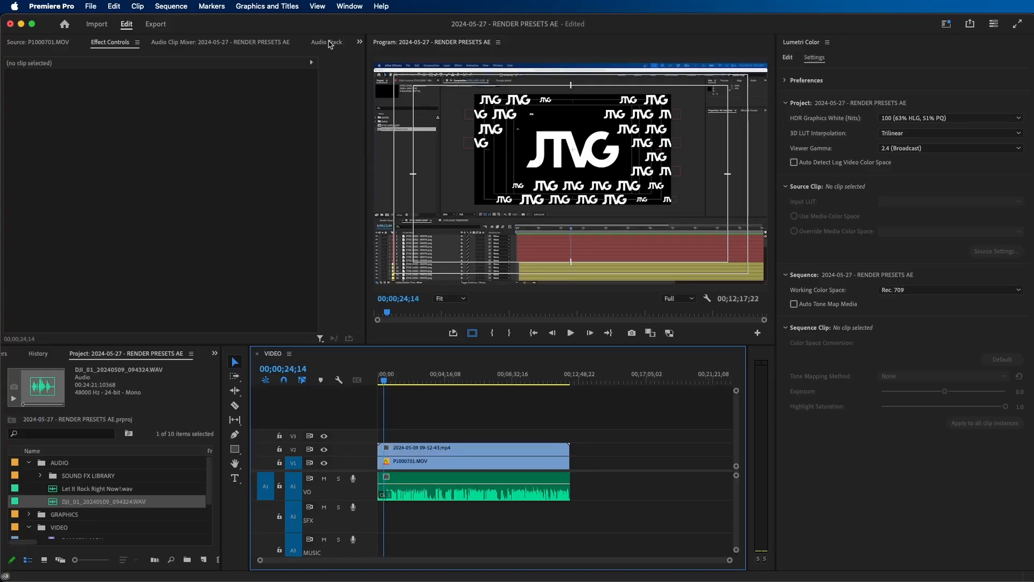
# - Review the Parametric Equalizer, Dynamics and DeNoise effects on the VO track in the Audio Track Mixer
pyautogui.click(330, 43)
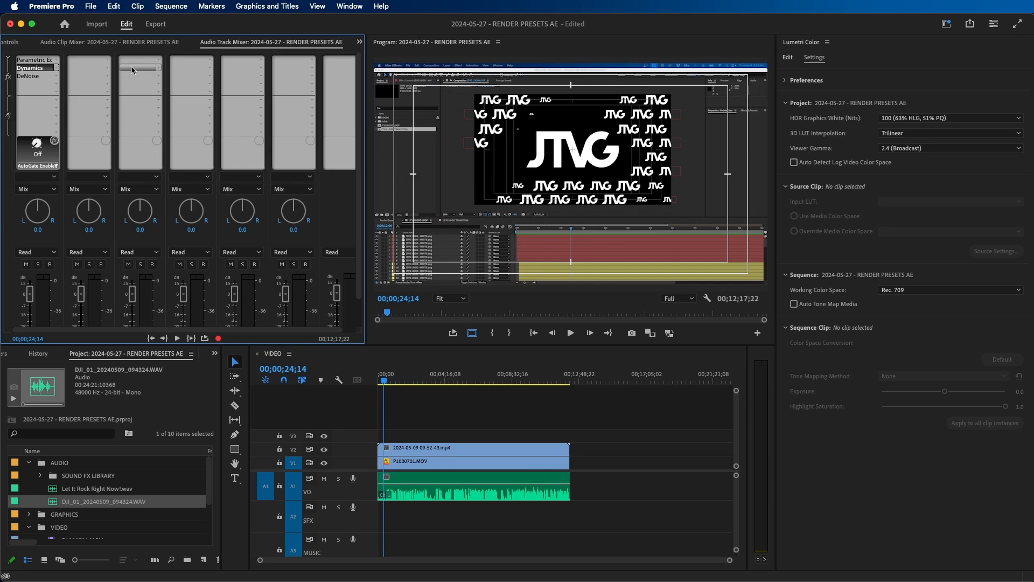
pyautogui.click(27, 61)
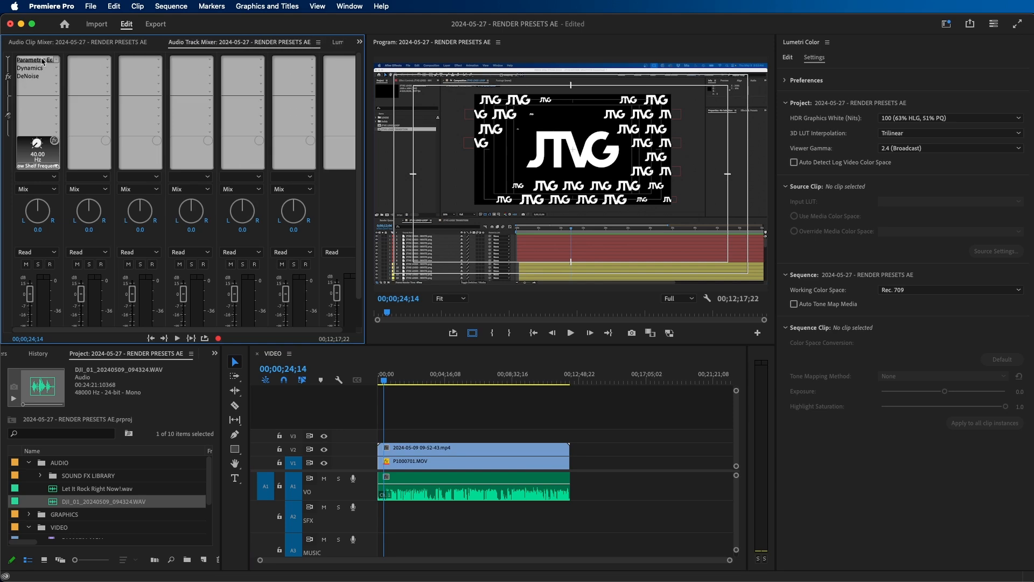
pyautogui.click(27, 76)
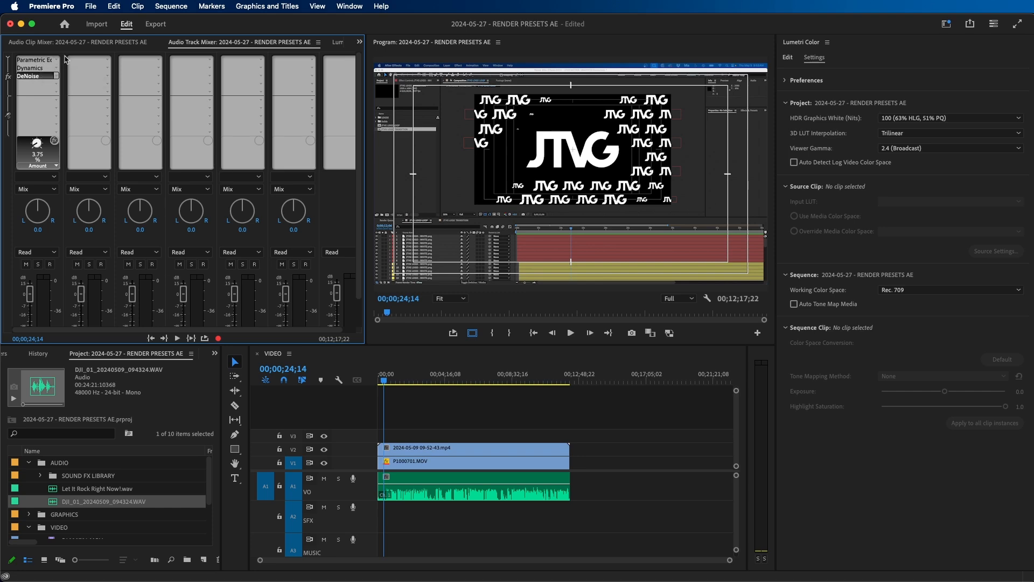
# - Play the sequence from around 00;05;00 to check the VO audio levels
pyautogui.click(399, 420)
pyautogui.moveTo(424, 381); pyautogui.dragTo(408, 381)
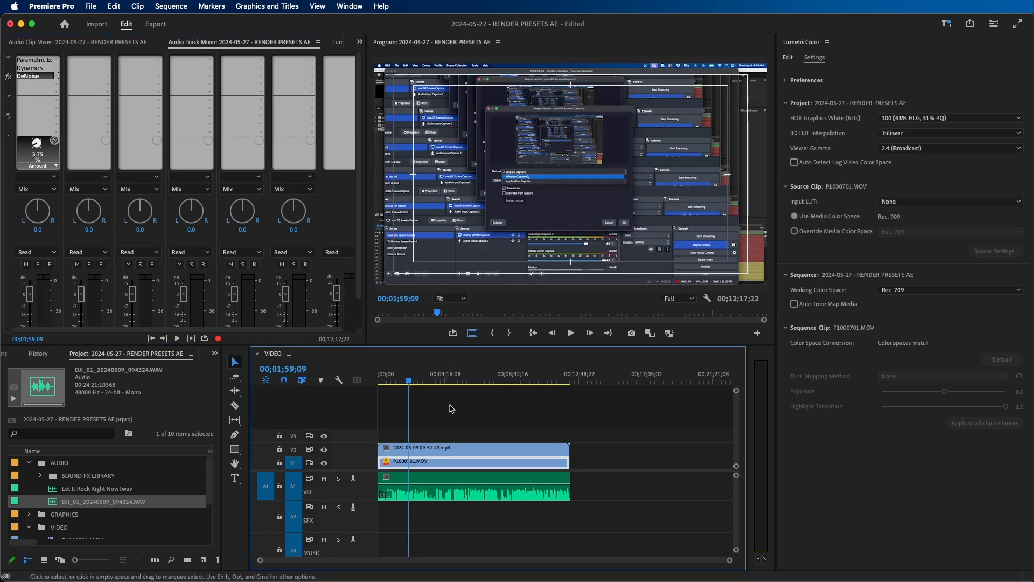
pyautogui.click(458, 377)
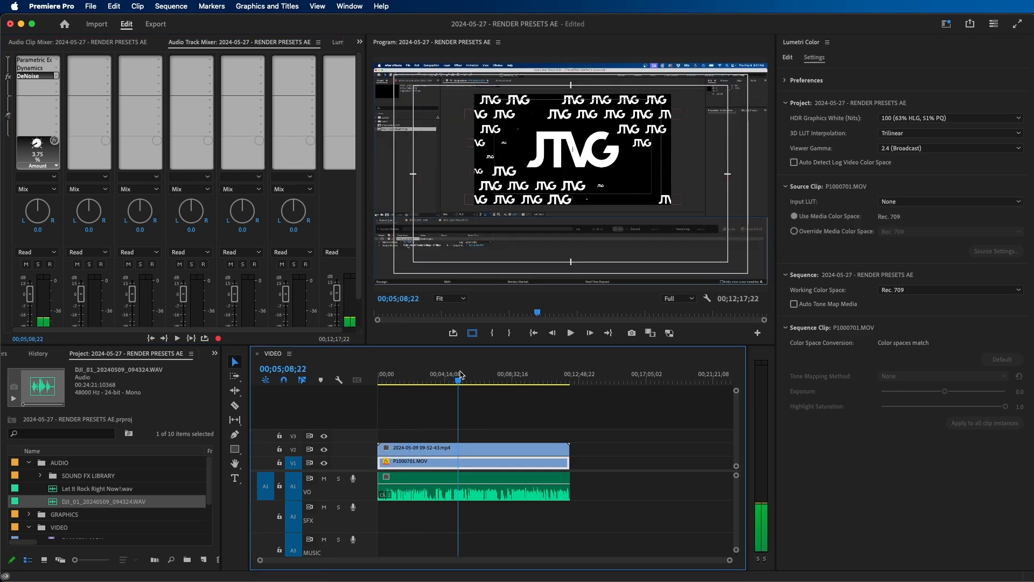
pyautogui.moveTo(460, 375); pyautogui.dragTo(455, 377)
pyautogui.click(501, 411)
pyautogui.press('space')
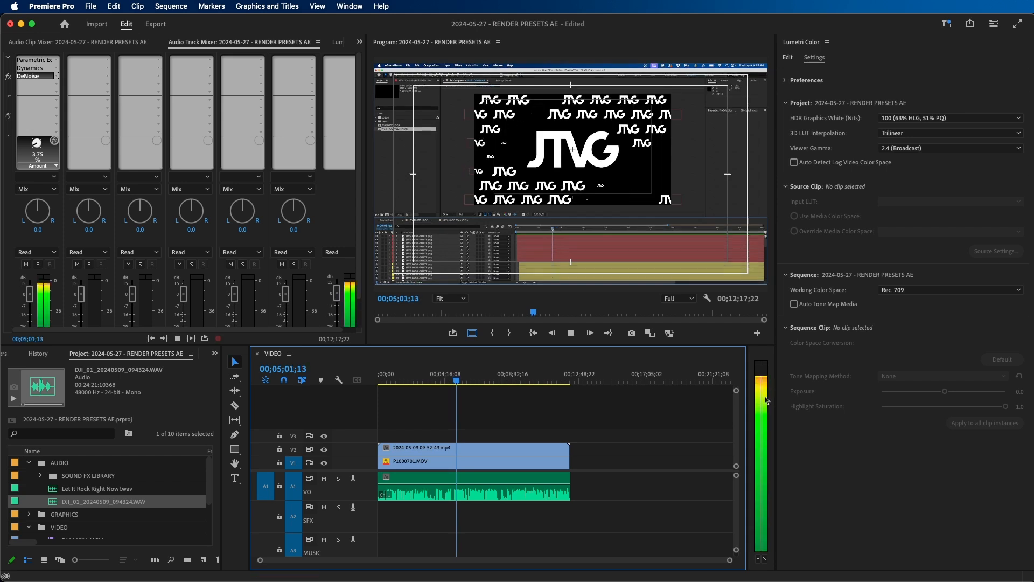
# - Widen the audio meters beside the timeline and clear the clip selection
pyautogui.moveTo(746, 388); pyautogui.dragTo(699, 388)
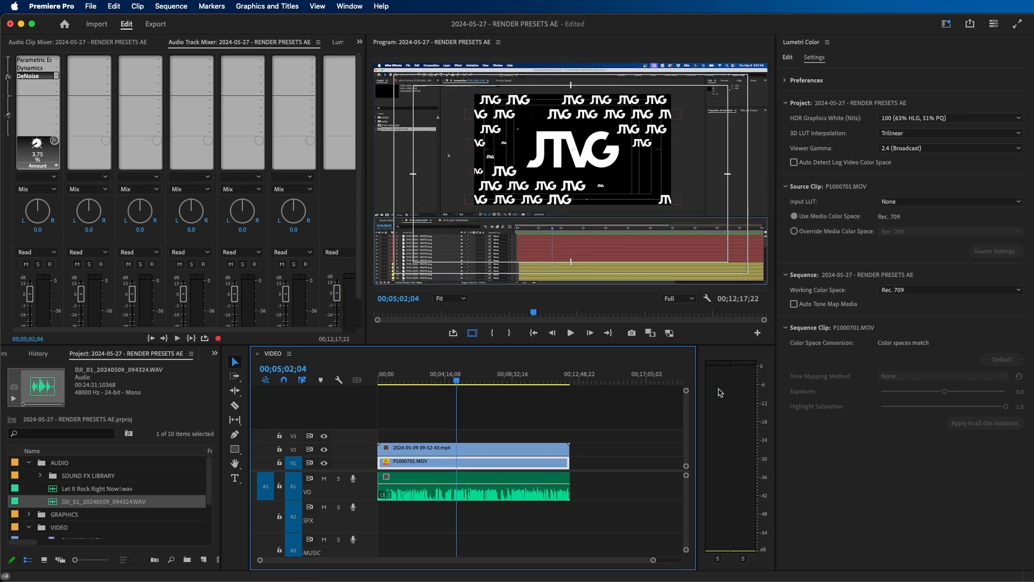
pyautogui.click(593, 412)
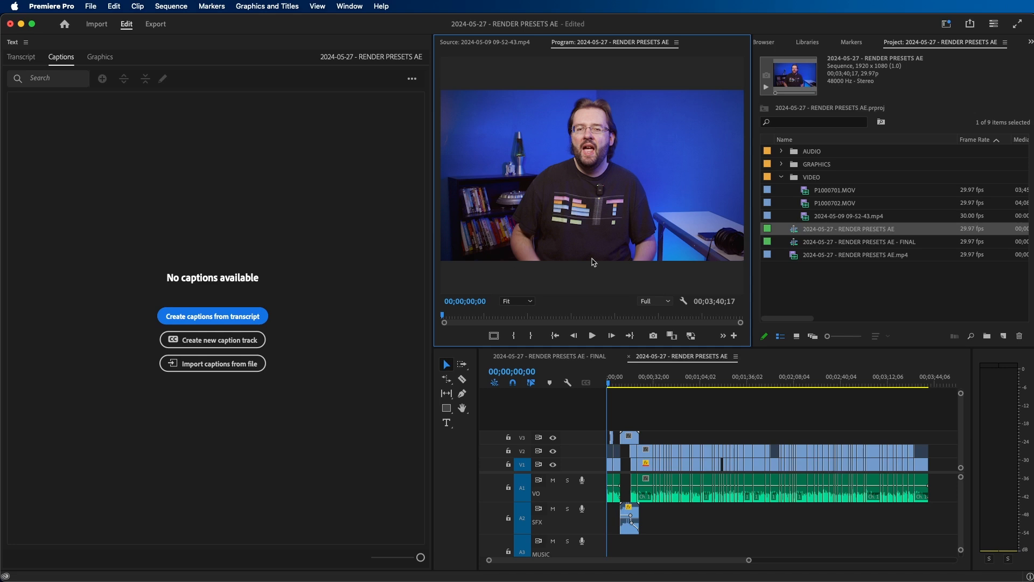
# - Preview the opening of the edited RENDER PRESETS AE sequence, from the first clips to the intro graphic around 00;00;12;26
pyautogui.click(683, 415)
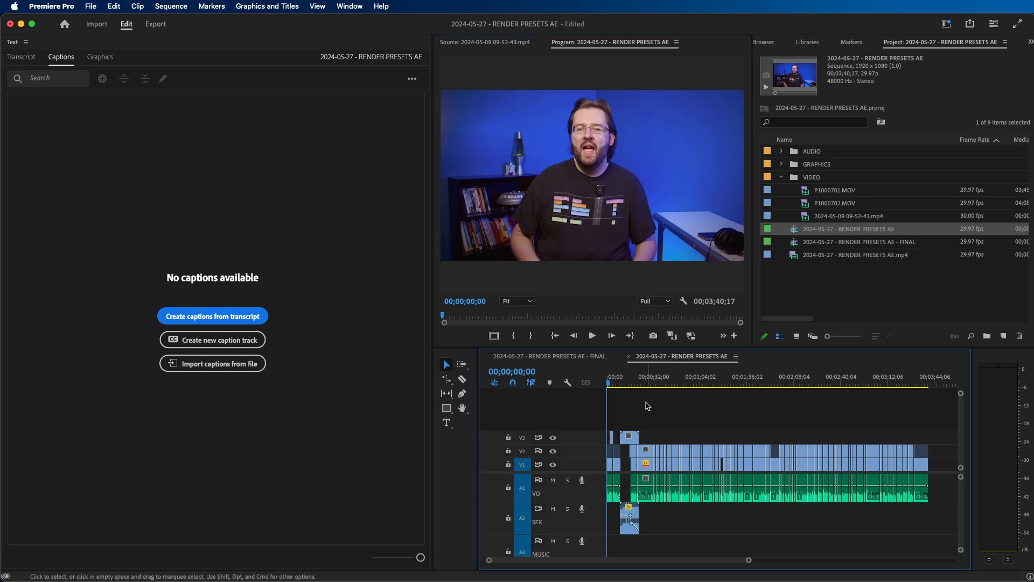
pyautogui.press('=')
pyautogui.press('=')
pyautogui.press('=')
pyautogui.click(622, 383)
pyautogui.press('space')
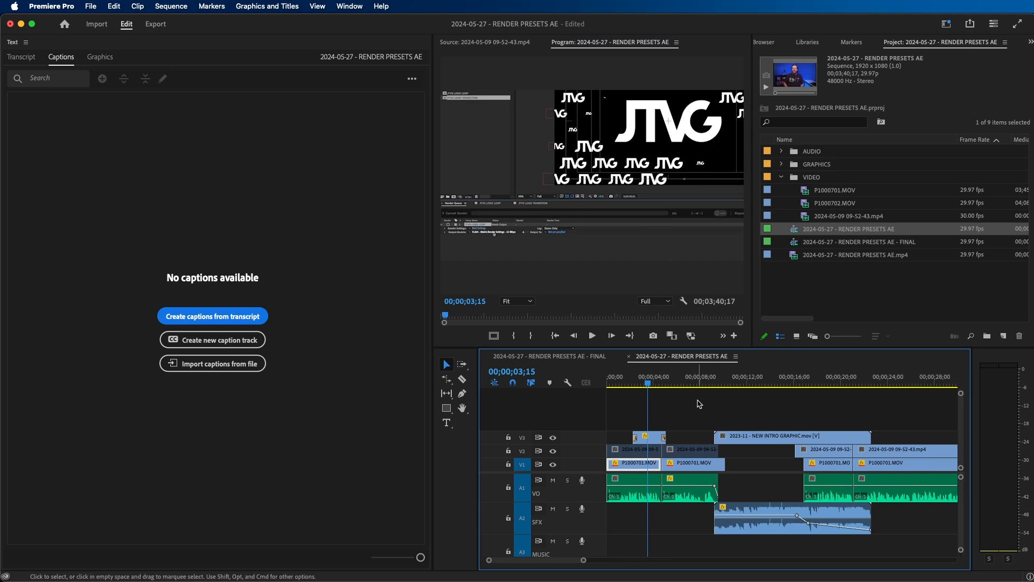
pyautogui.click(758, 386)
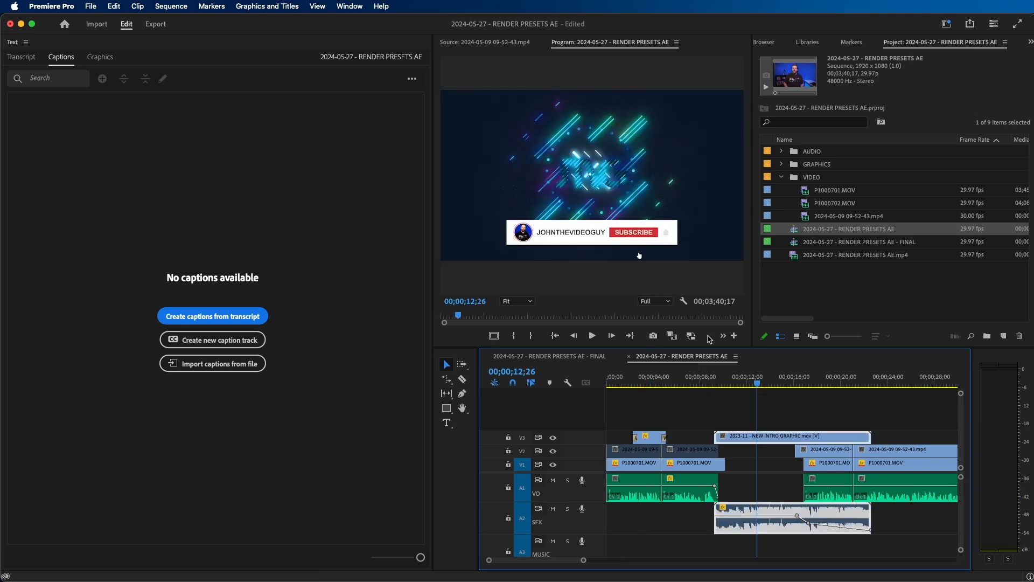
# - Look over the rest of the edited sequence, viewing frames around 00;00;25;03, 00;01;54;04 and 00;01;38;09
pyautogui.click(797, 380)
pyautogui.press('-')
pyautogui.click(754, 384)
pyautogui.press('-')
pyautogui.press('-')
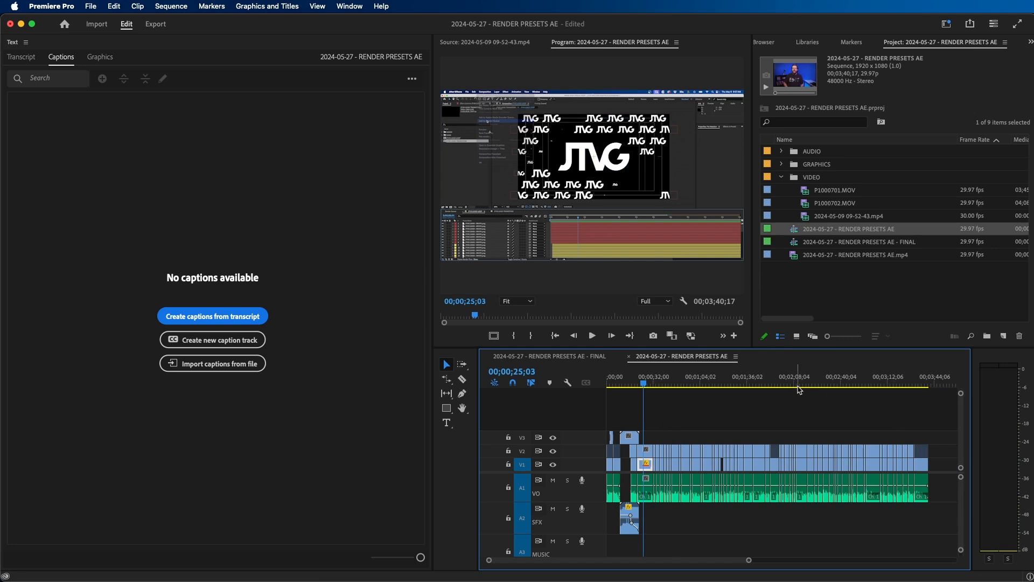
pyautogui.click(773, 382)
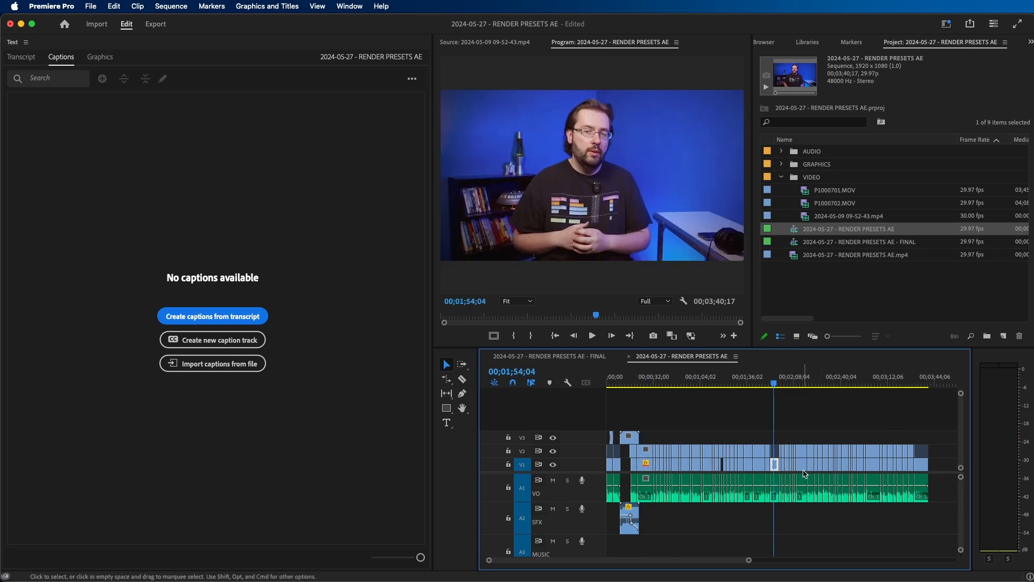
pyautogui.click(750, 382)
pyautogui.click(774, 399)
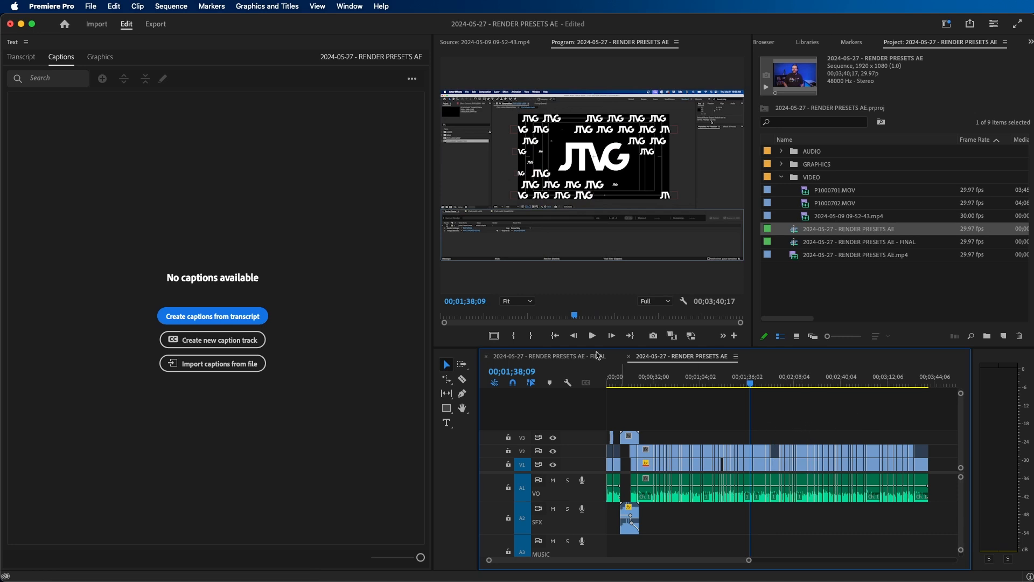
# - Open the media export settings for the sequence and choose the Match Source - Adaptive High Bitrate preset
pyautogui.click(92, 7)
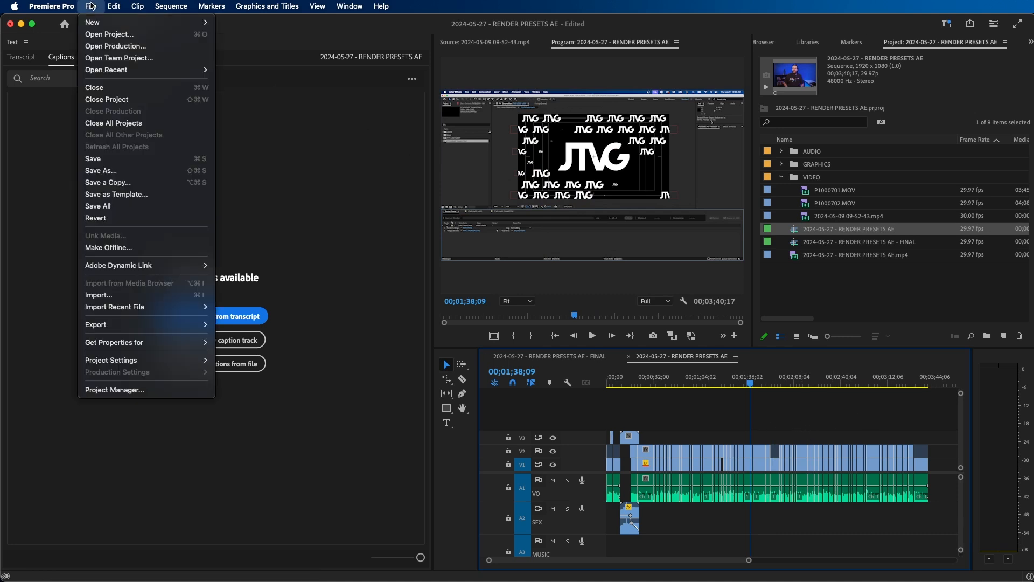
pyautogui.moveTo(161, 324)
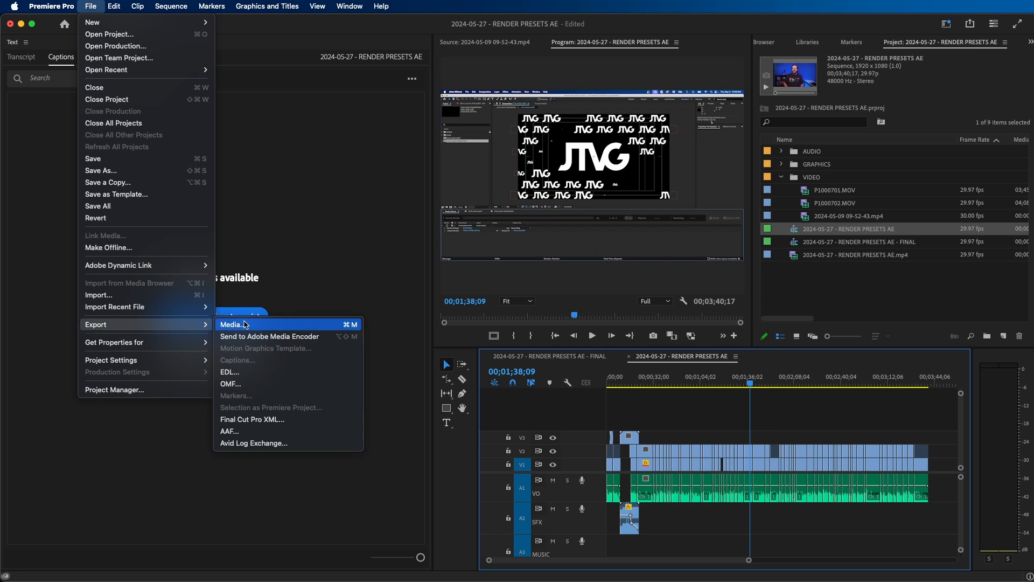
pyautogui.click(342, 324)
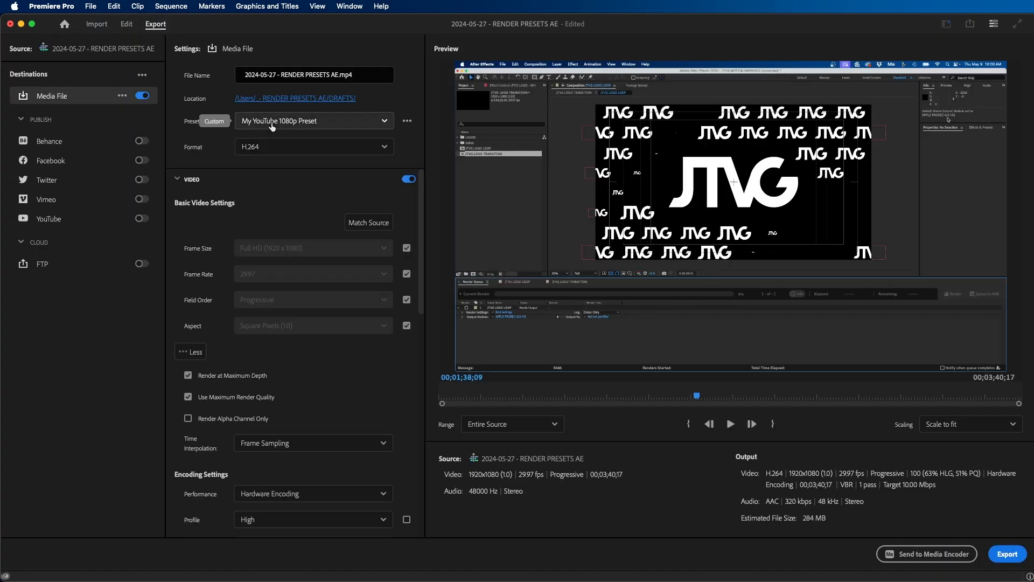
pyautogui.click(284, 123)
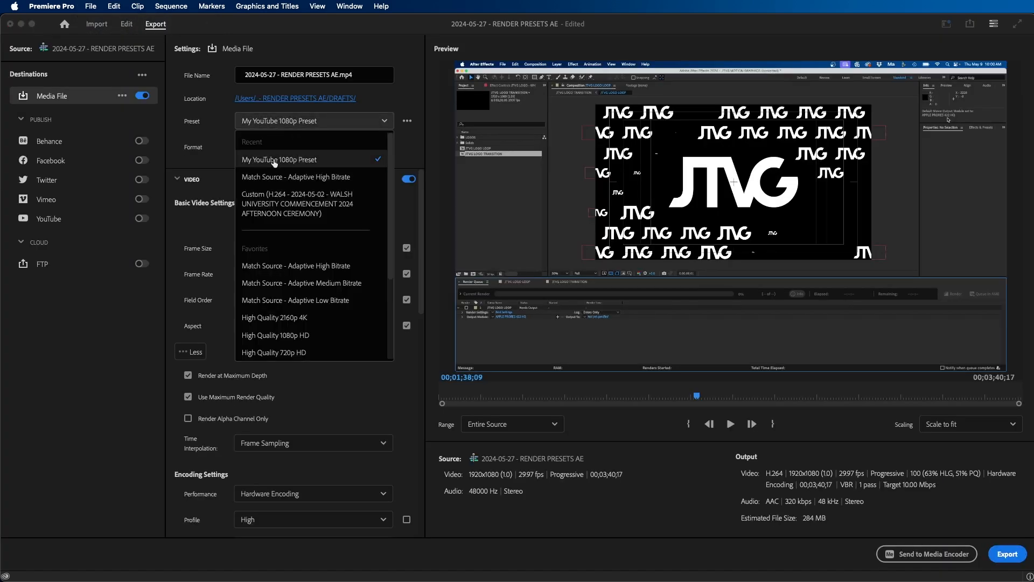
pyautogui.click(294, 268)
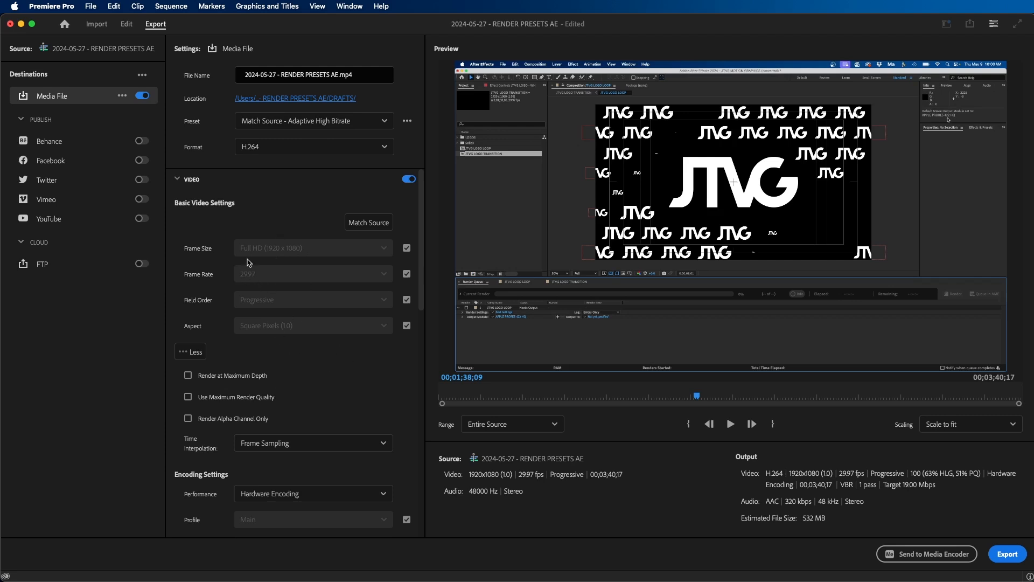
# - Unlink the H.264 encoding profile from the source and set it to High
pyautogui.scroll(-5, 410, 366)
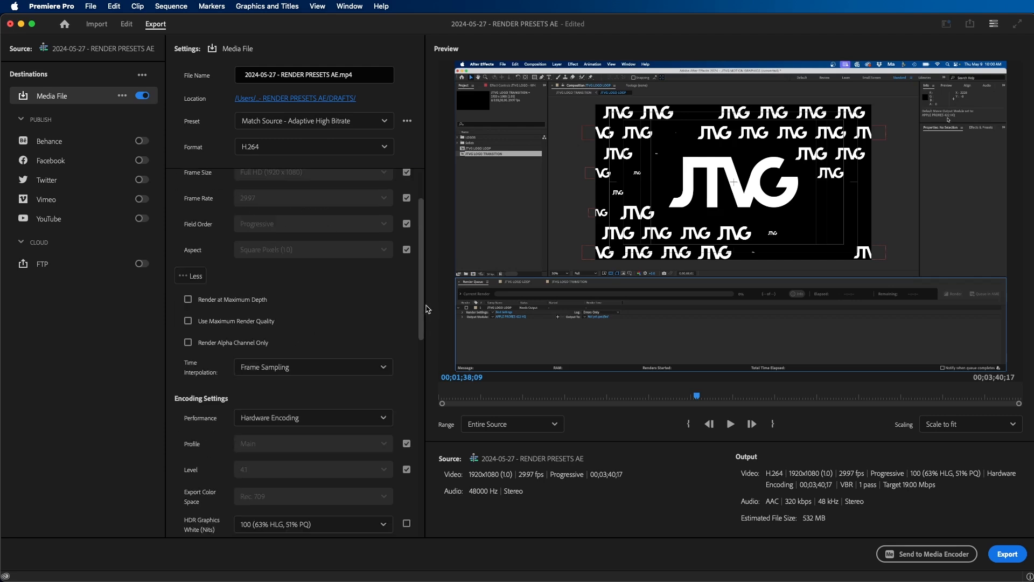
pyautogui.click(406, 309)
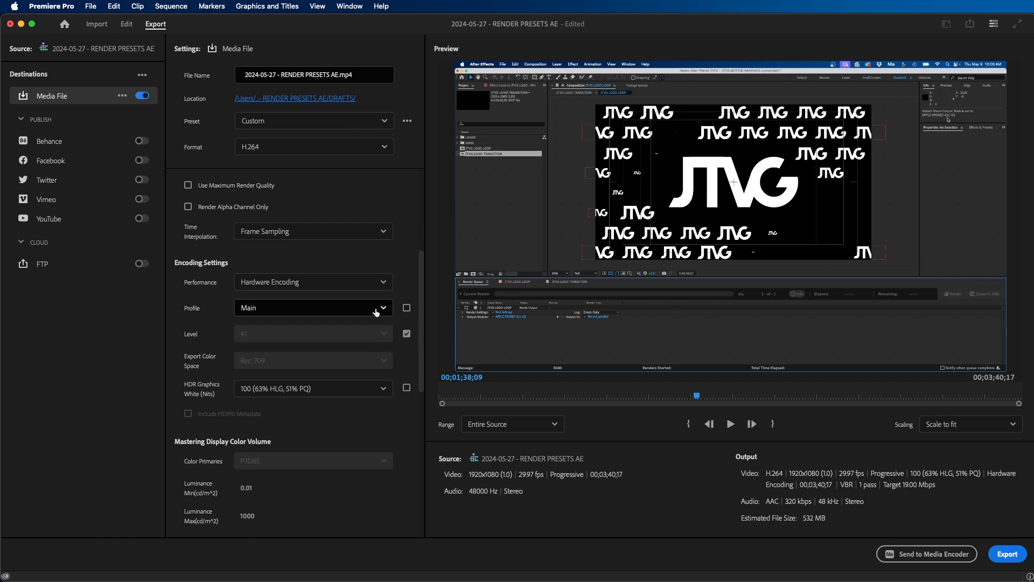
pyautogui.click(369, 308)
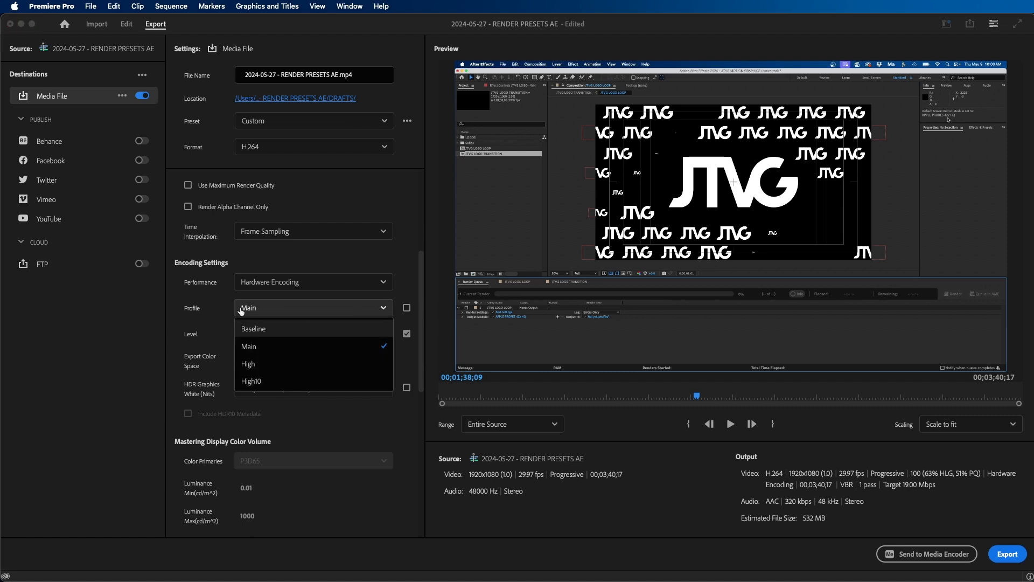
pyautogui.click(268, 364)
# - Set the export's target bitrate to 8 Mbps and review the video settings
pyautogui.scroll(-6, 415, 283)
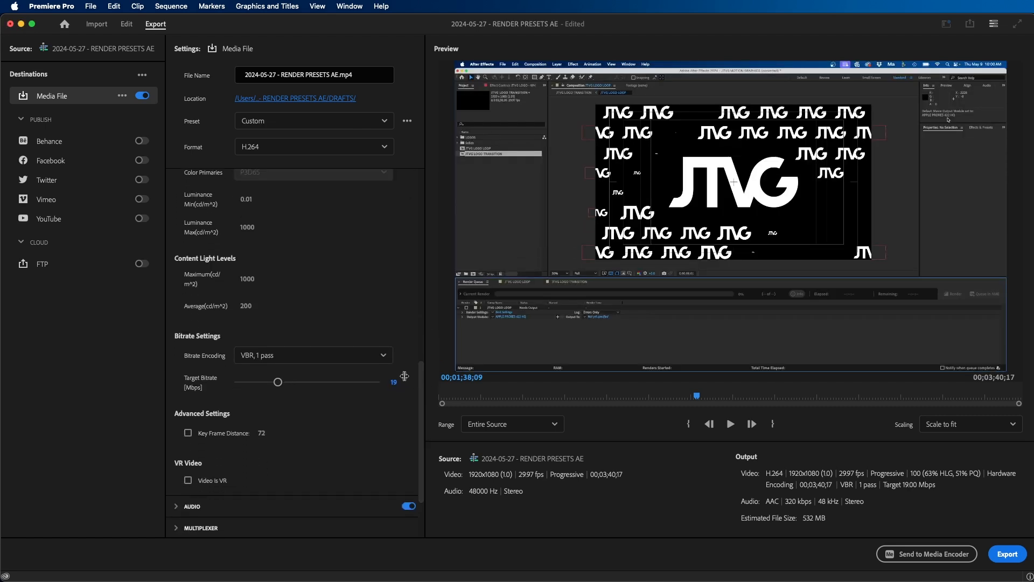
pyautogui.click(393, 382)
pyautogui.press('BackSpace')
pyautogui.press('BackSpace')
pyautogui.write('8')
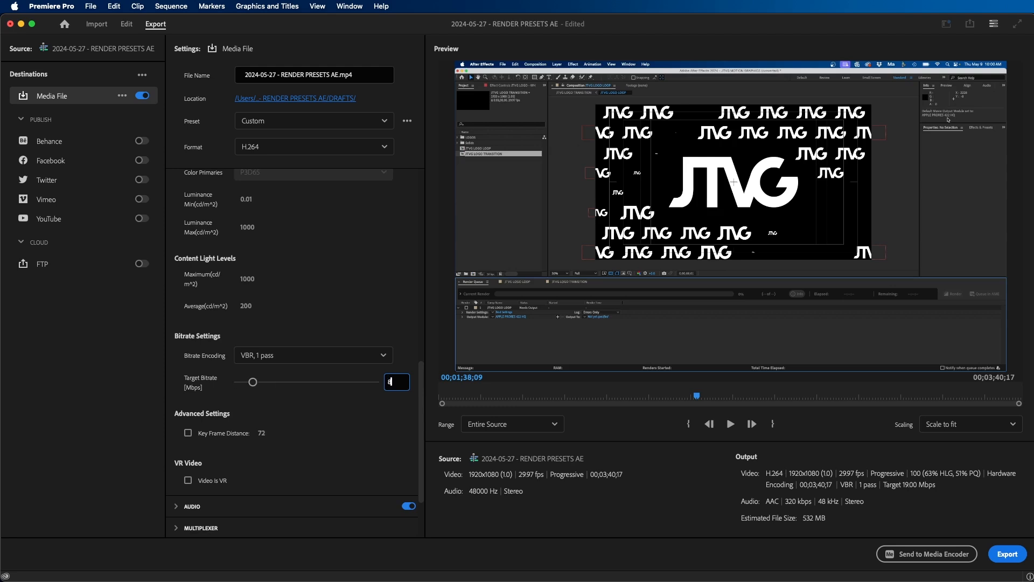
pyautogui.press('Return')
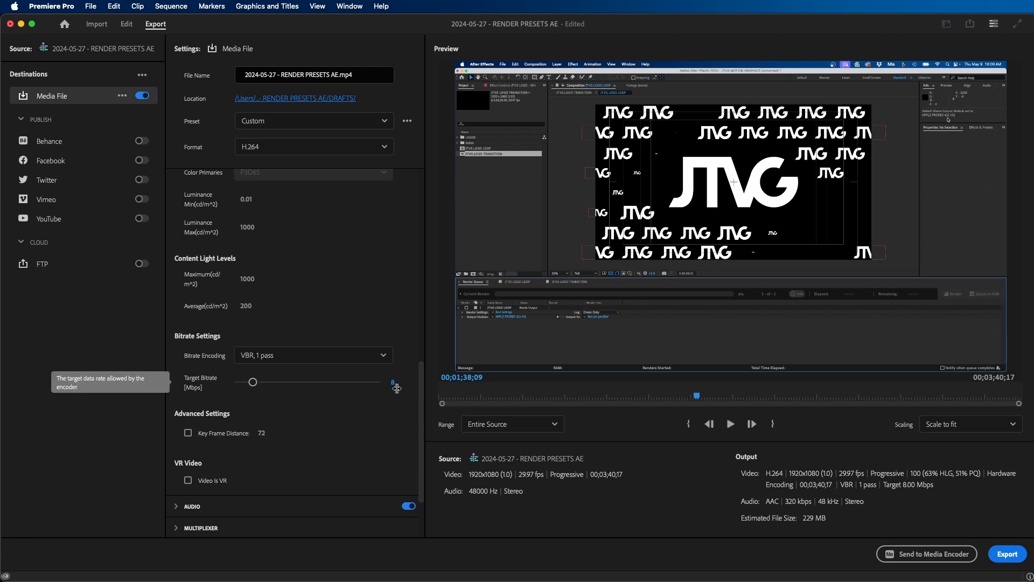
pyautogui.scroll(10, 387, 315)
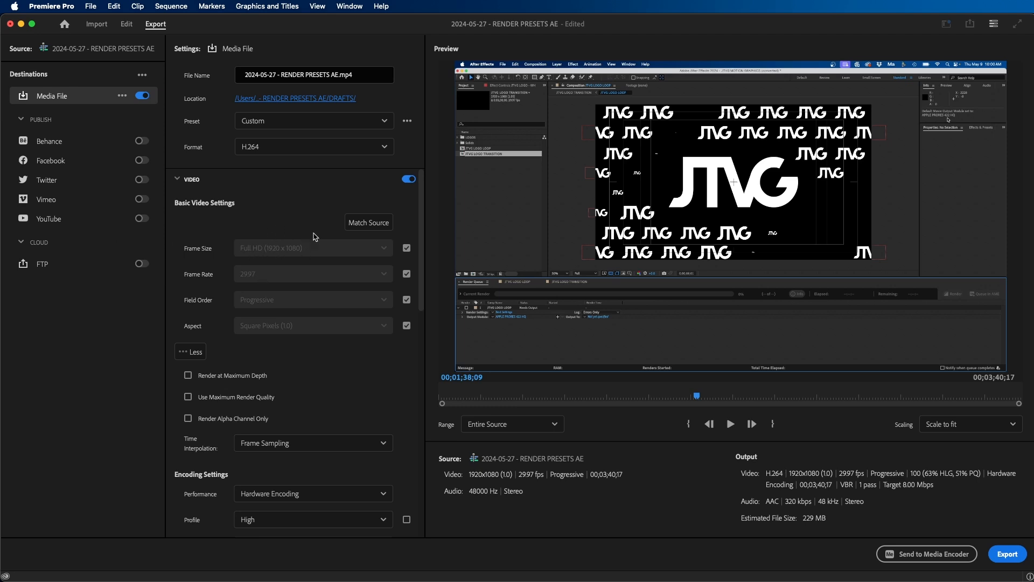
pyautogui.moveTo(420, 216); pyautogui.dragTo(428, 388)
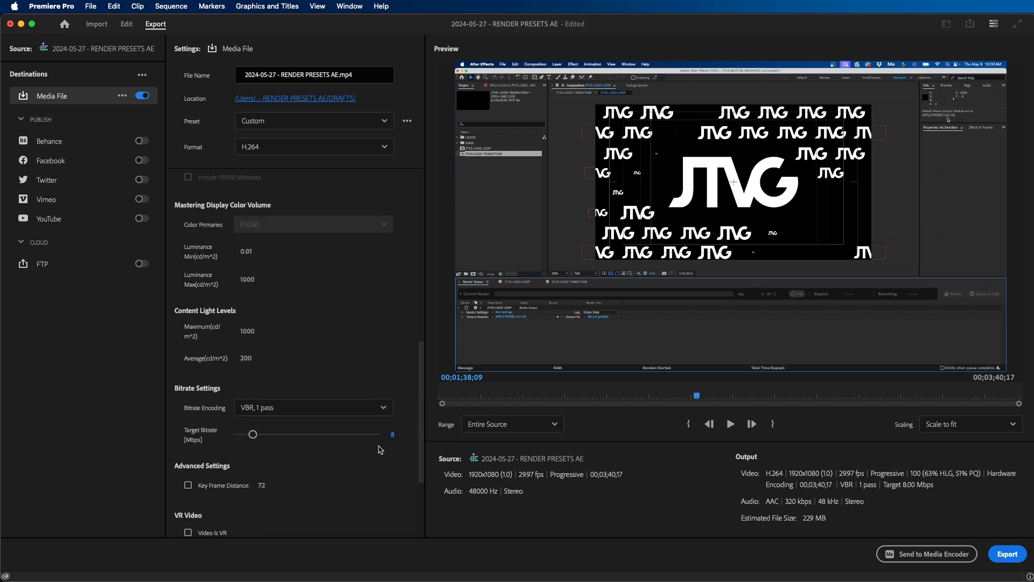
# - Check the export's save location in the DRAFTS folder, cancel the file dialog, and return to editing the sequence
pyautogui.scroll(10, 396, 428)
pyautogui.click(330, 99)
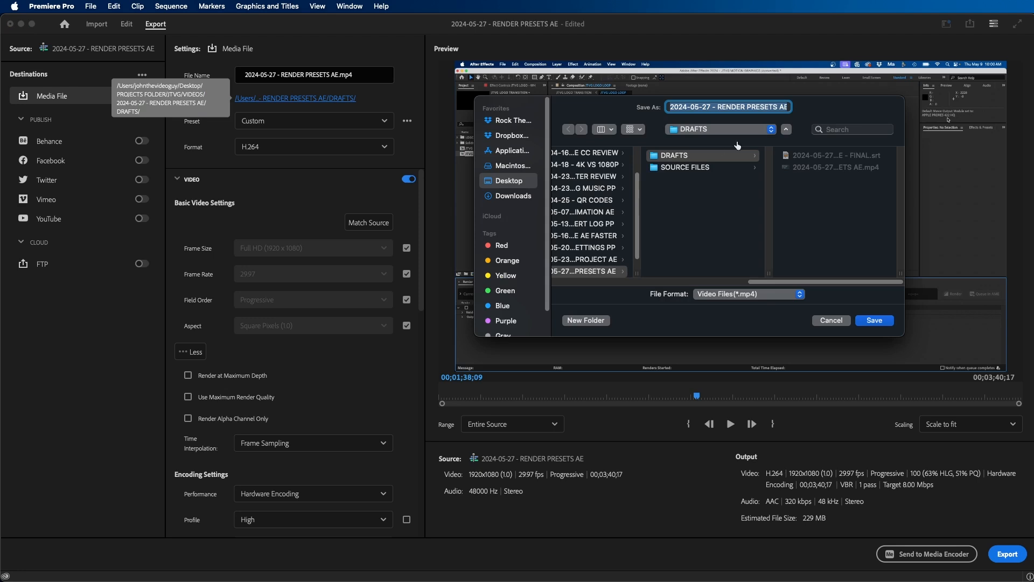
pyautogui.click(847, 268)
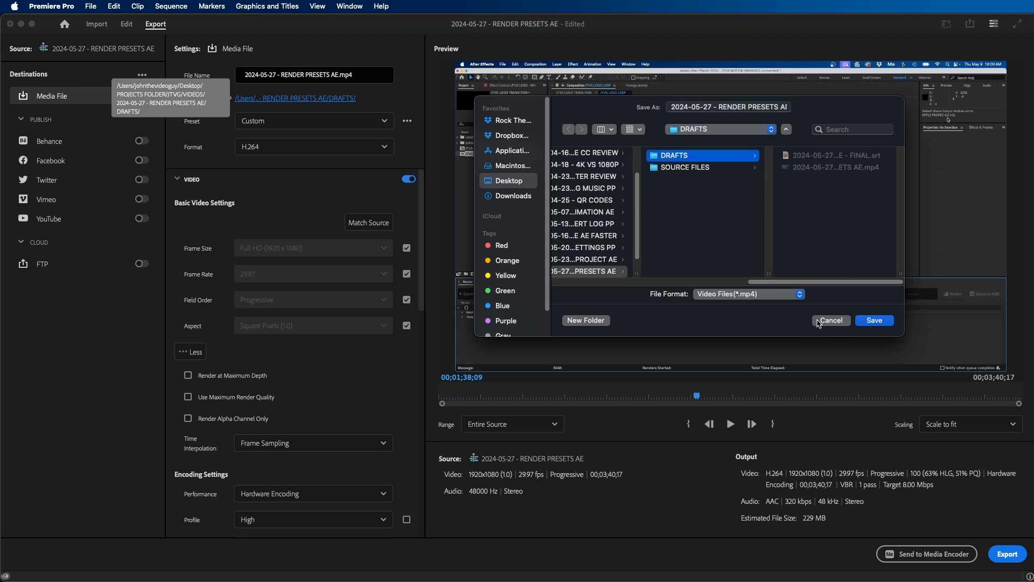
pyautogui.click(831, 320)
pyautogui.click(128, 24)
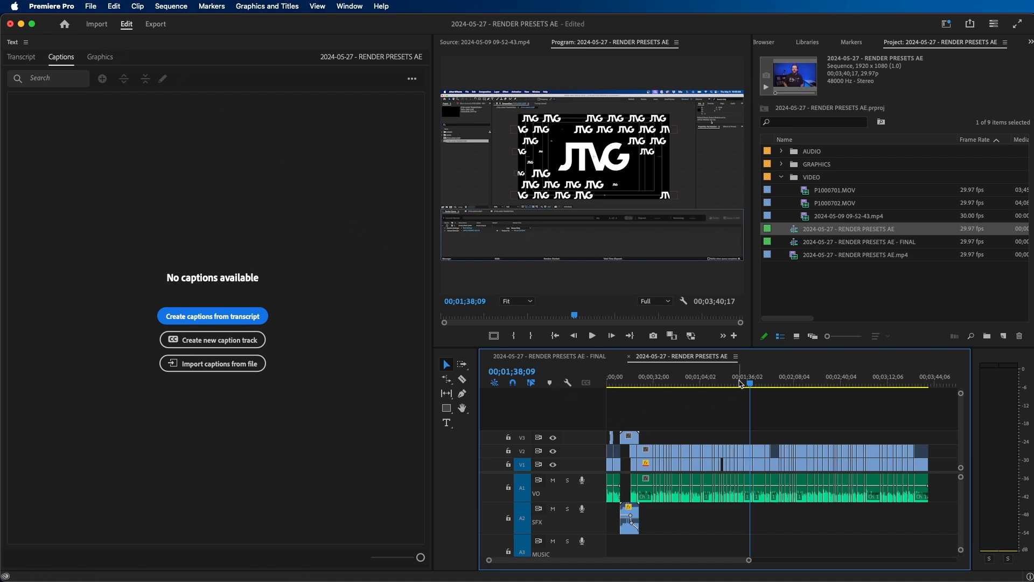
# - Open the sequence's transcript view and transcribe its untranscribed source clips
pyautogui.click(774, 383)
pyautogui.click(9, 62)
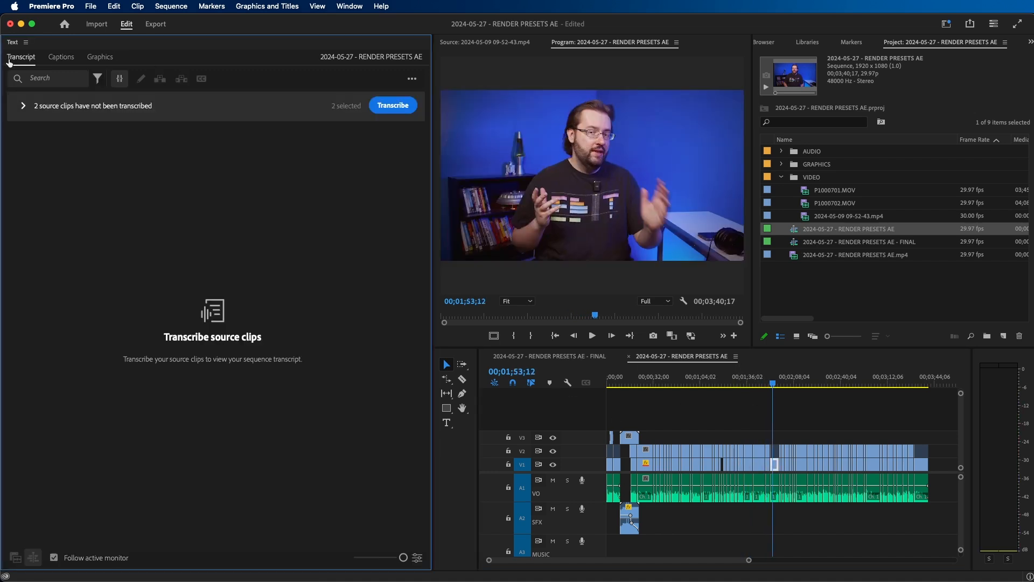
pyautogui.click(25, 43)
pyautogui.click(25, 42)
pyautogui.click(351, 7)
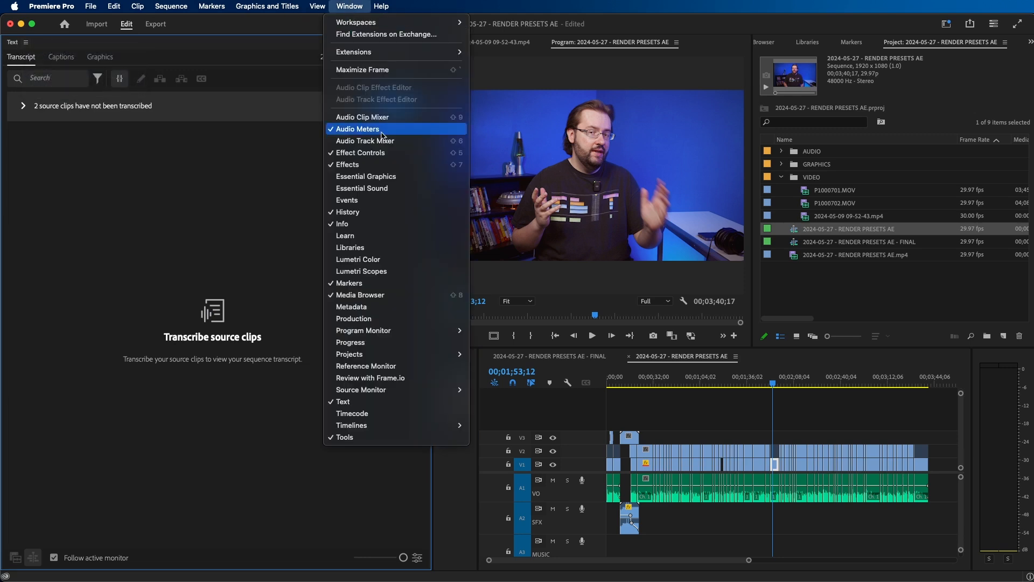
pyautogui.click(248, 276)
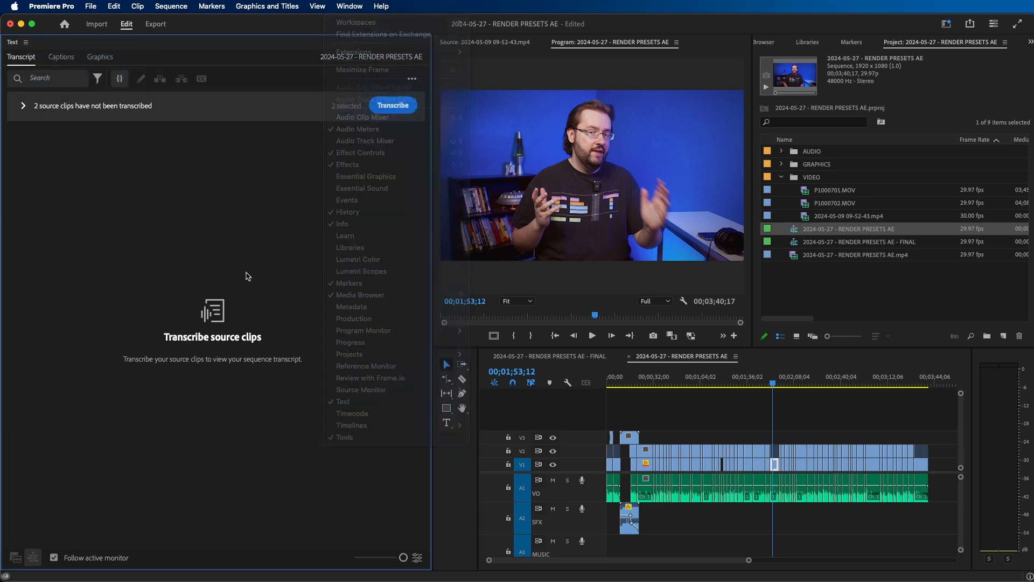
pyautogui.click(953, 25)
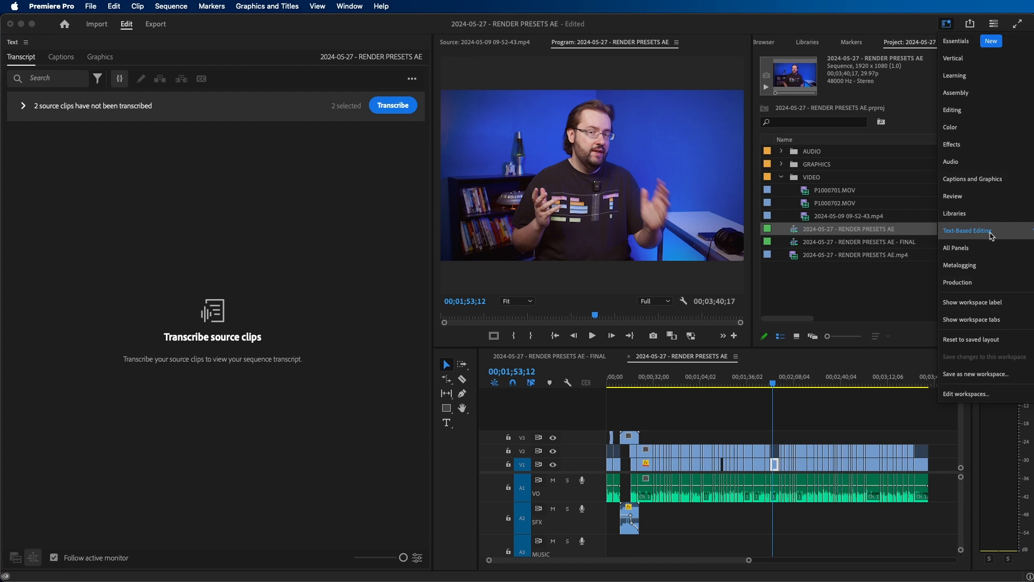
pyautogui.click(372, 107)
pyautogui.click(387, 106)
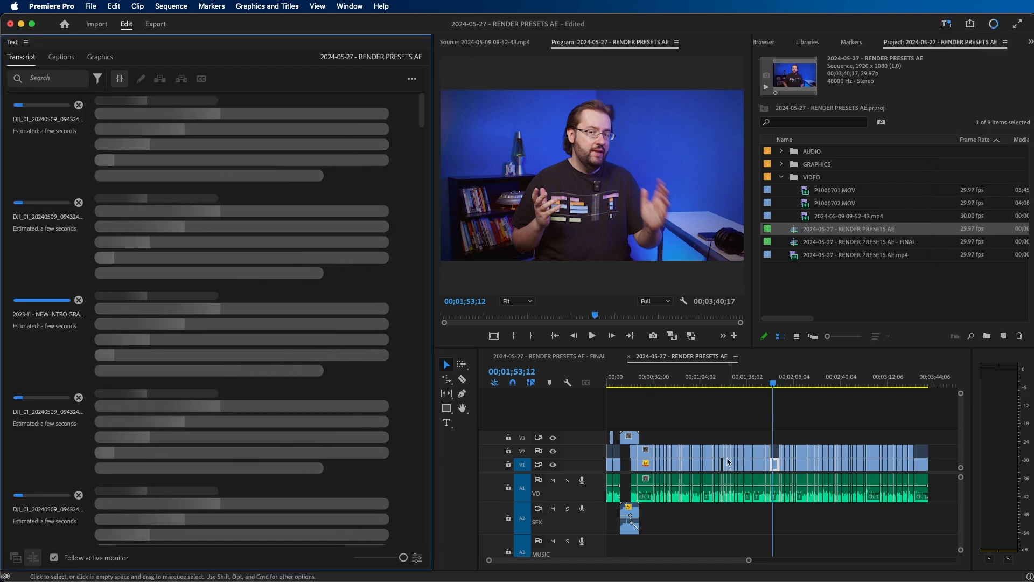
# - Switch to the 2024-05-27 - RENDER PRESETS AE - FINAL sequence and view its transcript from the beginning
pyautogui.click(564, 357)
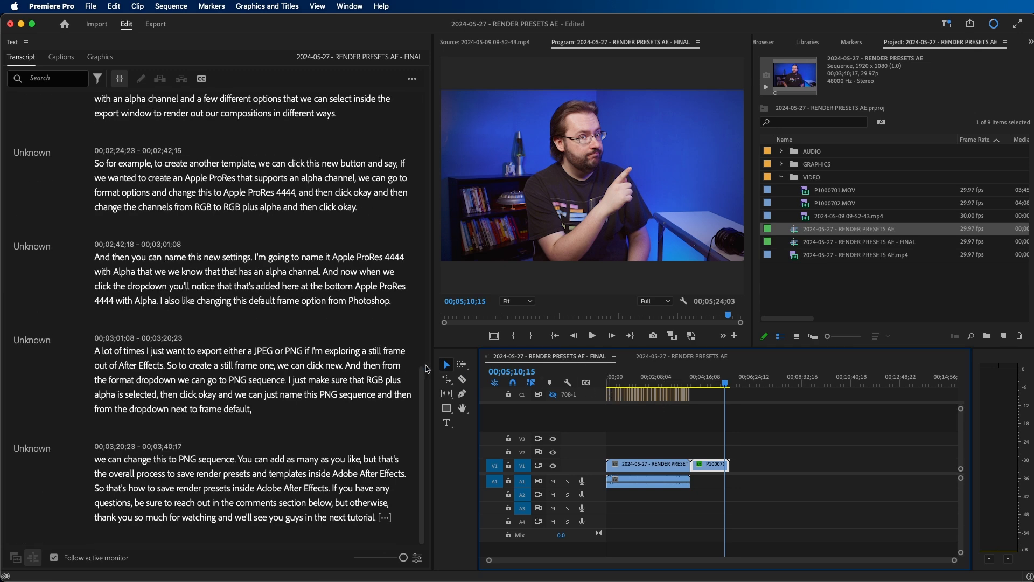
pyautogui.scroll(15, 209, 225)
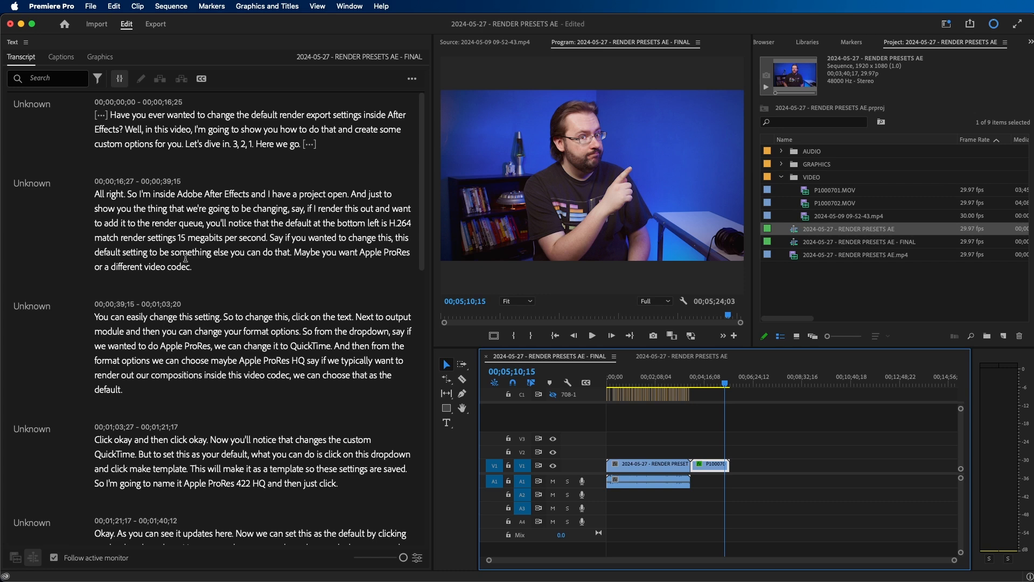
# - Try the CEA-708 Default preset for creating captions from the transcript, and cancel the caption creation
pyautogui.click(202, 80)
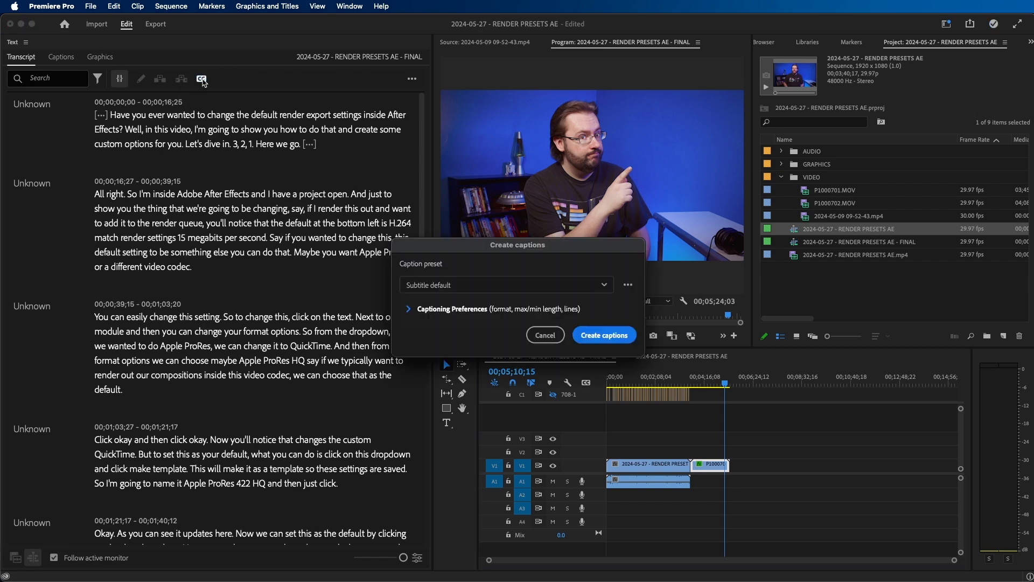
pyautogui.click(470, 291)
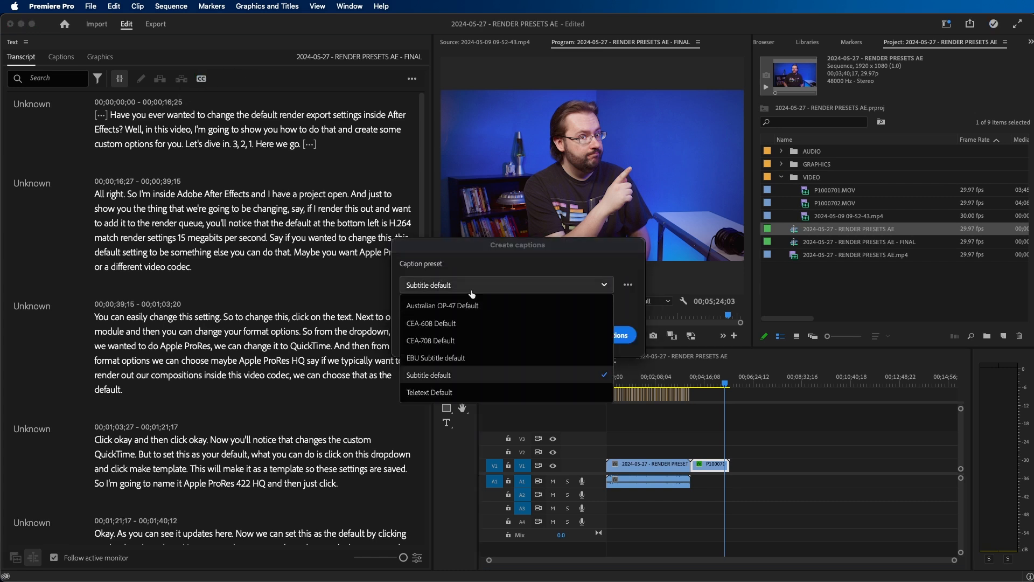
pyautogui.click(451, 341)
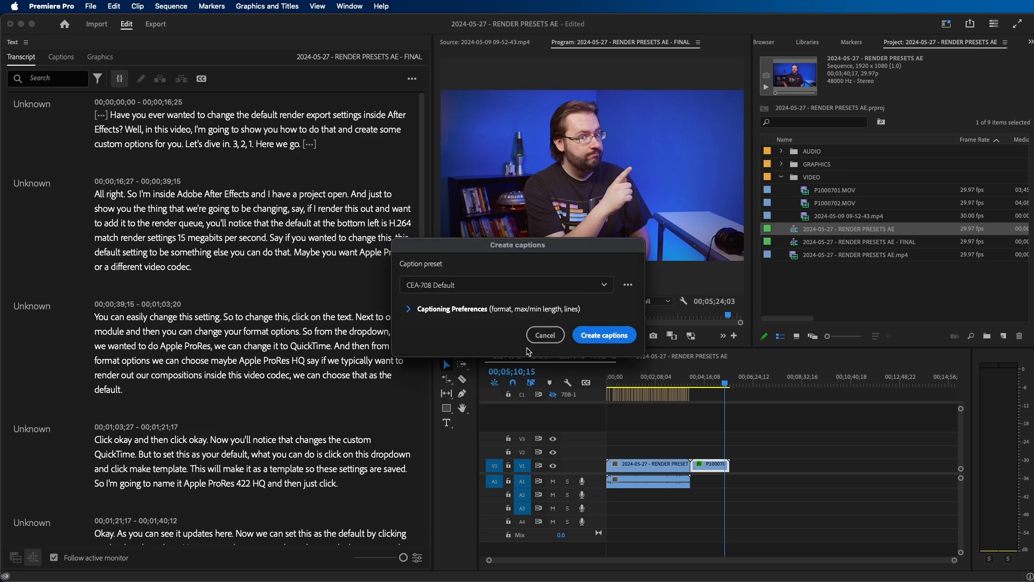
pyautogui.click(545, 335)
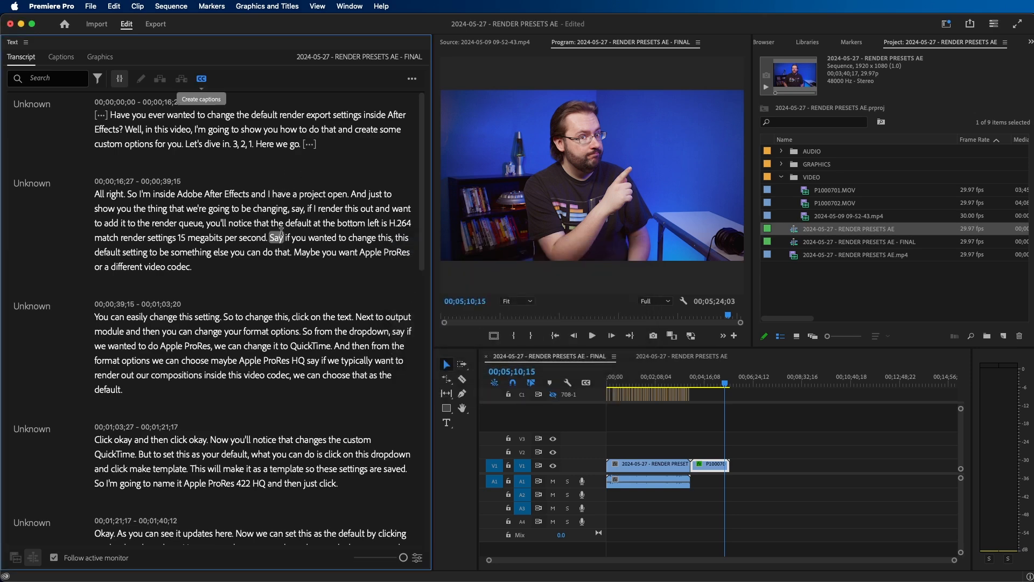
# - Jump to the passage about the default render setting in the transcript, highlight part of it, and leave text editing
pyautogui.doubleClick(280, 231)
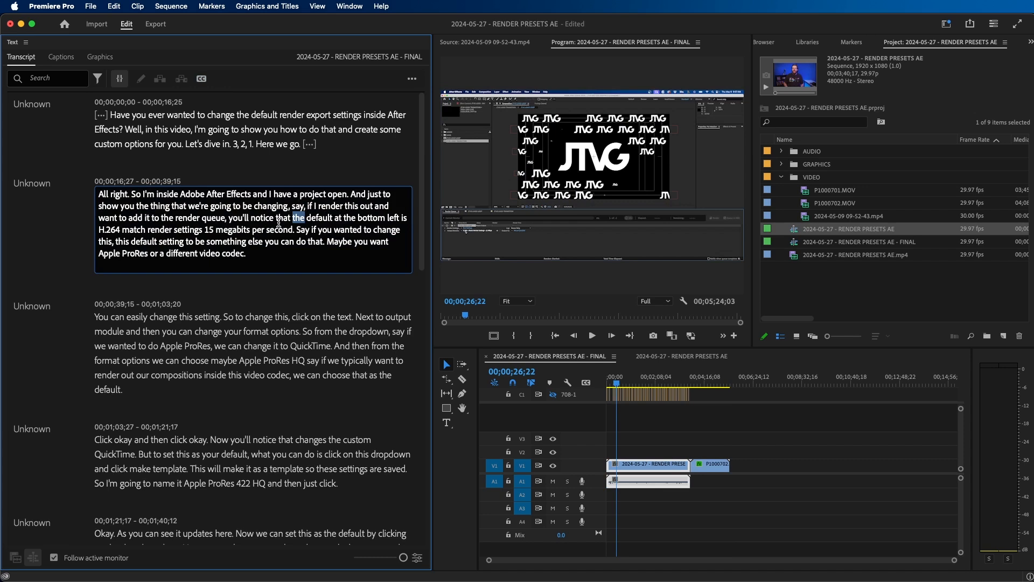
pyautogui.moveTo(279, 229); pyautogui.dragTo(164, 218)
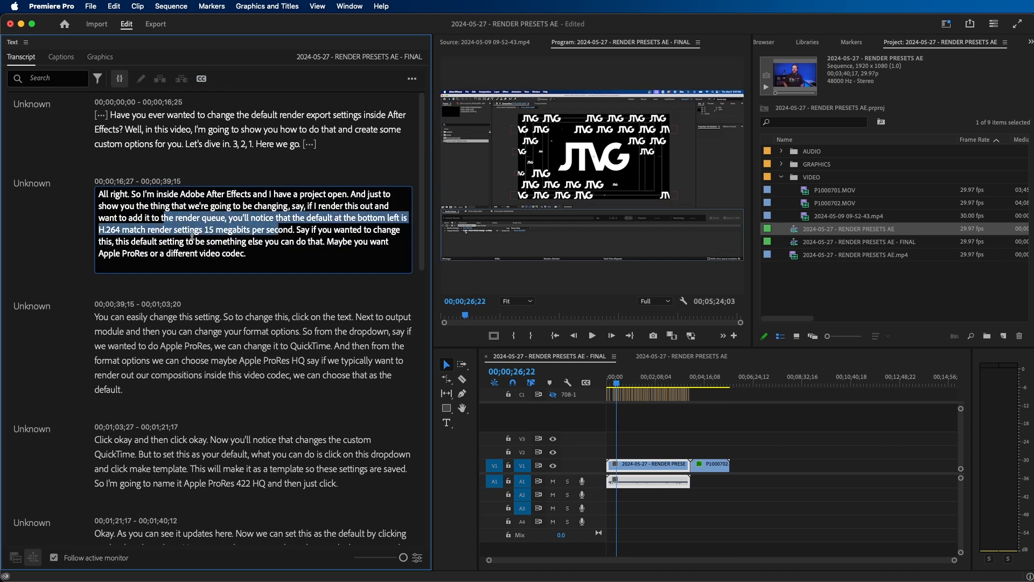
pyautogui.click(49, 223)
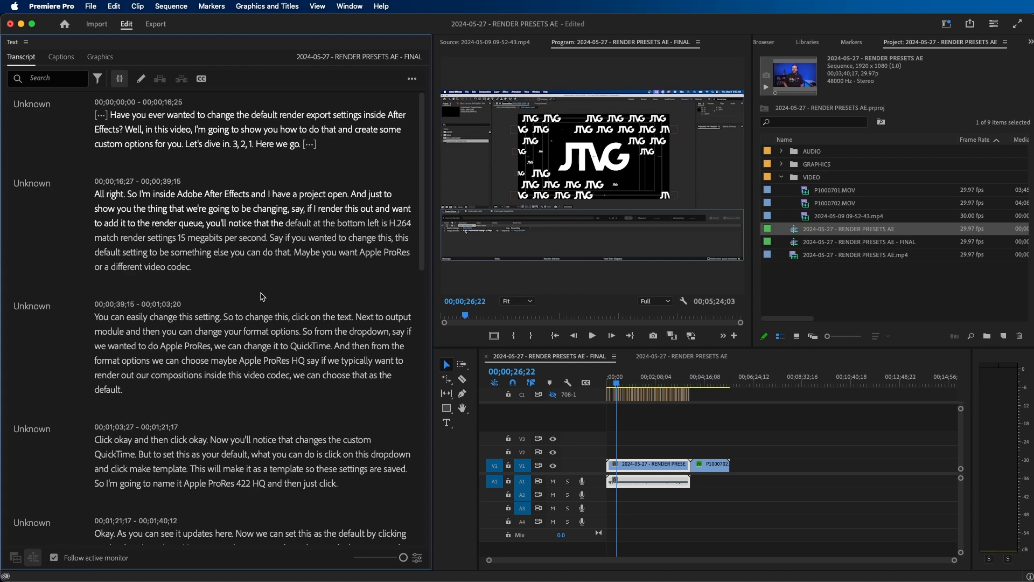
# - Move the playhead through the P1000702.MOV clip to the pointing pose at 00;05;02;02
pyautogui.click(706, 381)
pyautogui.press('=')
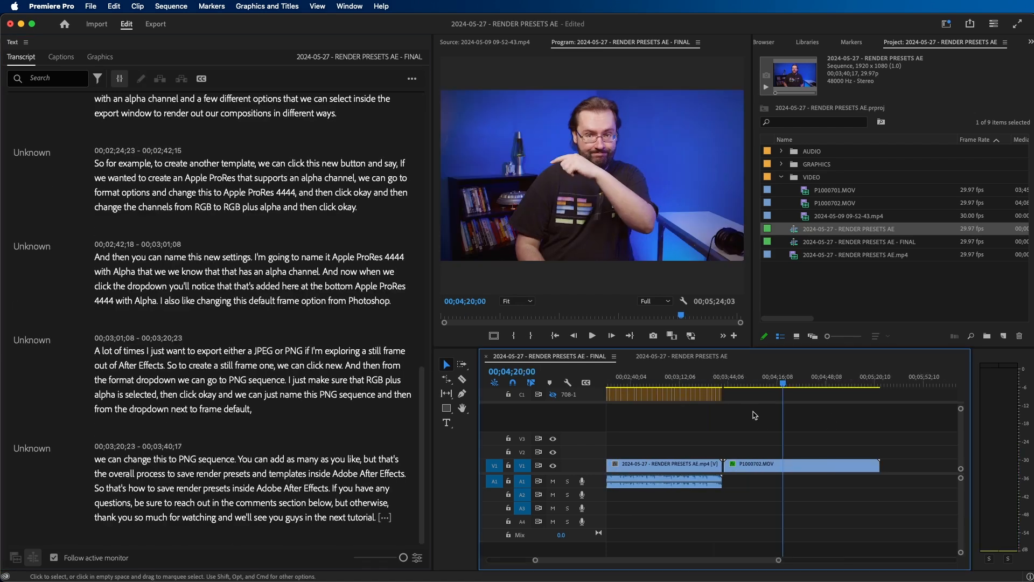
pyautogui.click(801, 380)
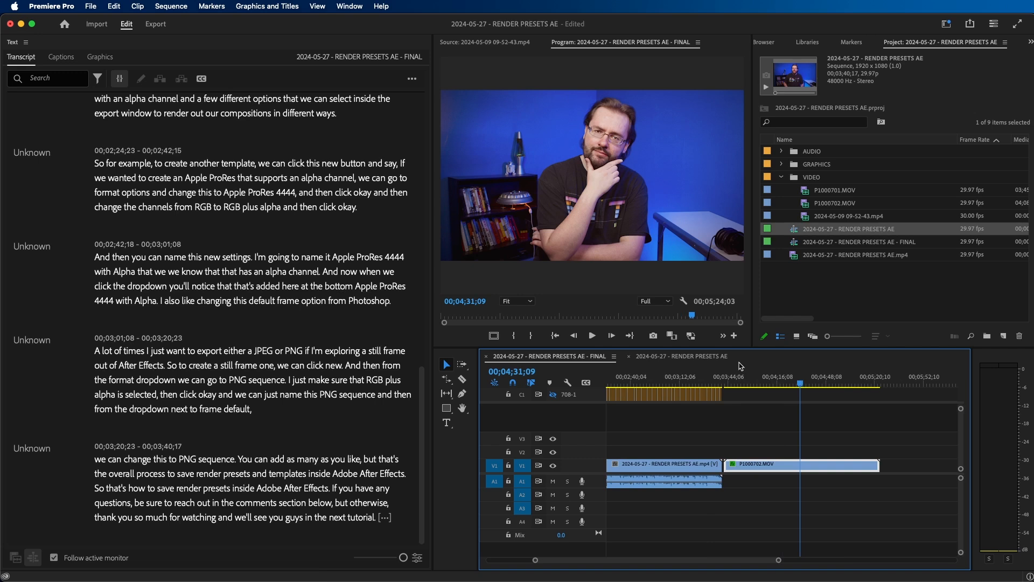
pyautogui.click(847, 382)
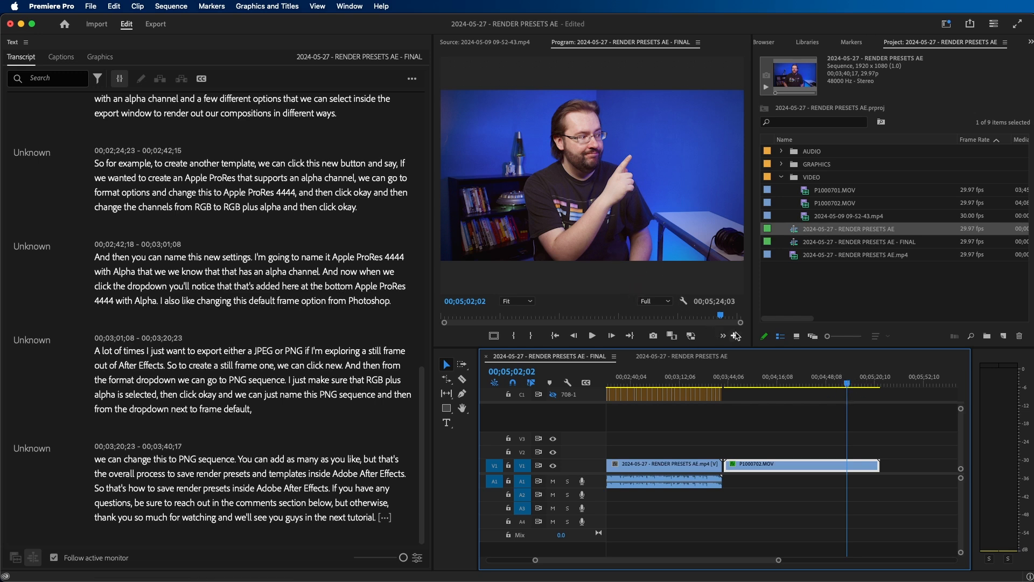
# - Check the frame export settings and the program monitor's Button Editor, cancelling both dialogs
pyautogui.click(656, 337)
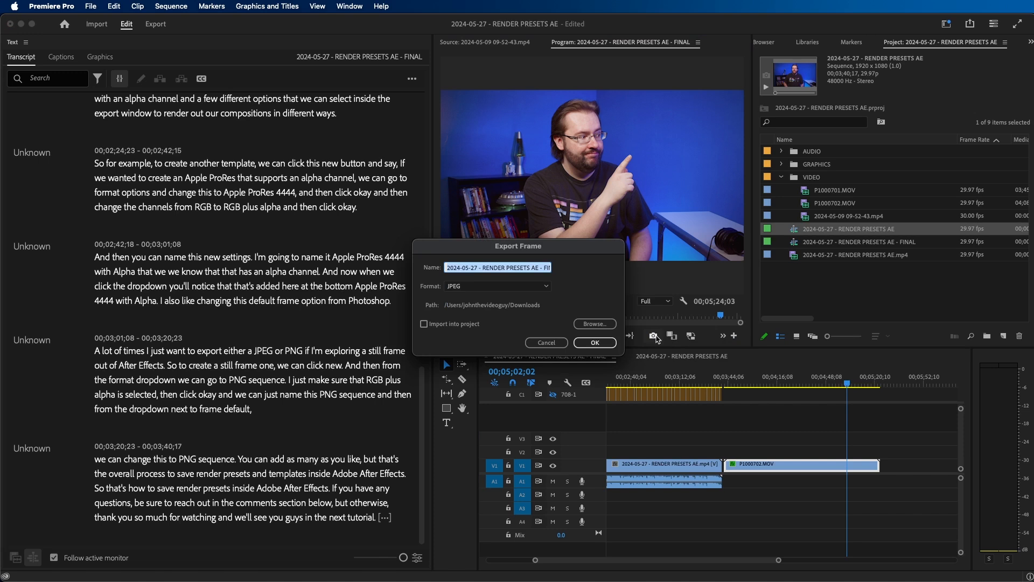
pyautogui.click(547, 342)
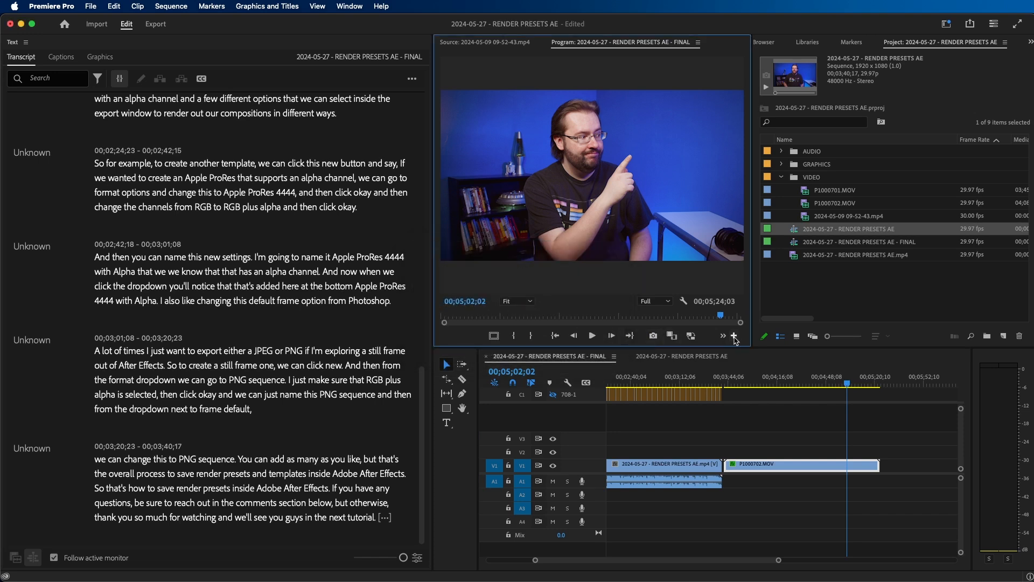
pyautogui.click(734, 335)
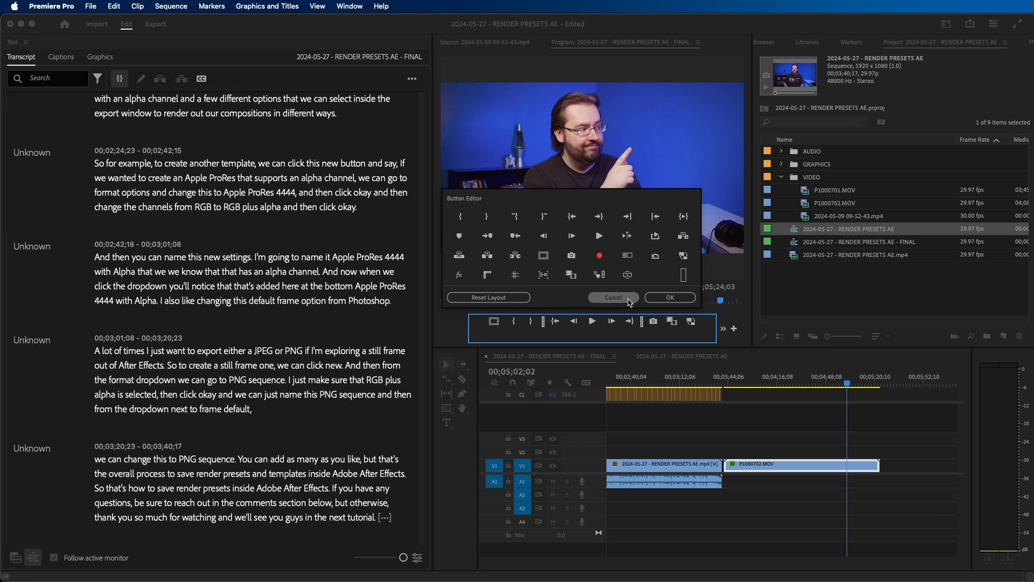
pyautogui.click(629, 300)
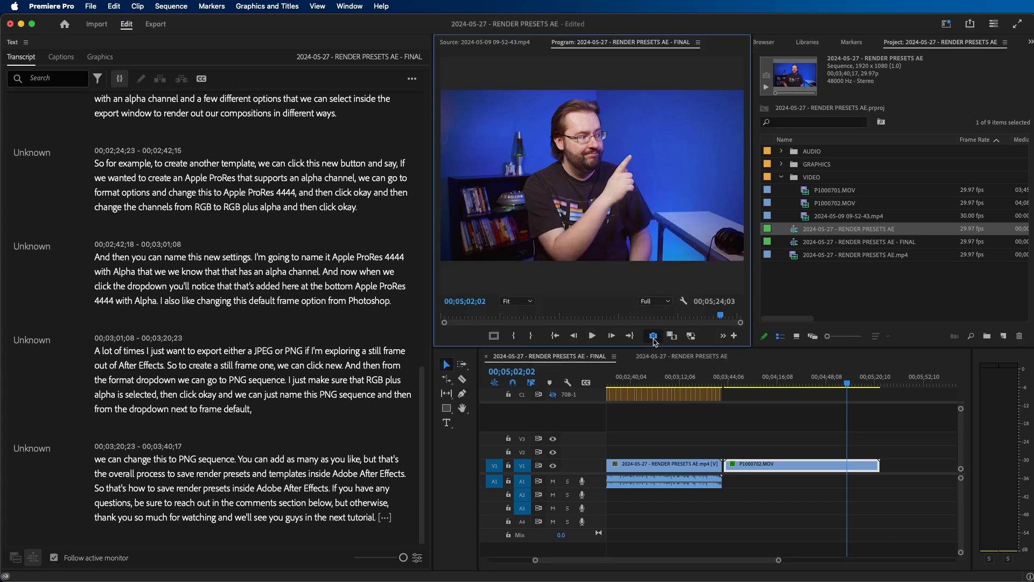
# - Export the current frame as a JPEG to the Downloads folder
pyautogui.click(654, 336)
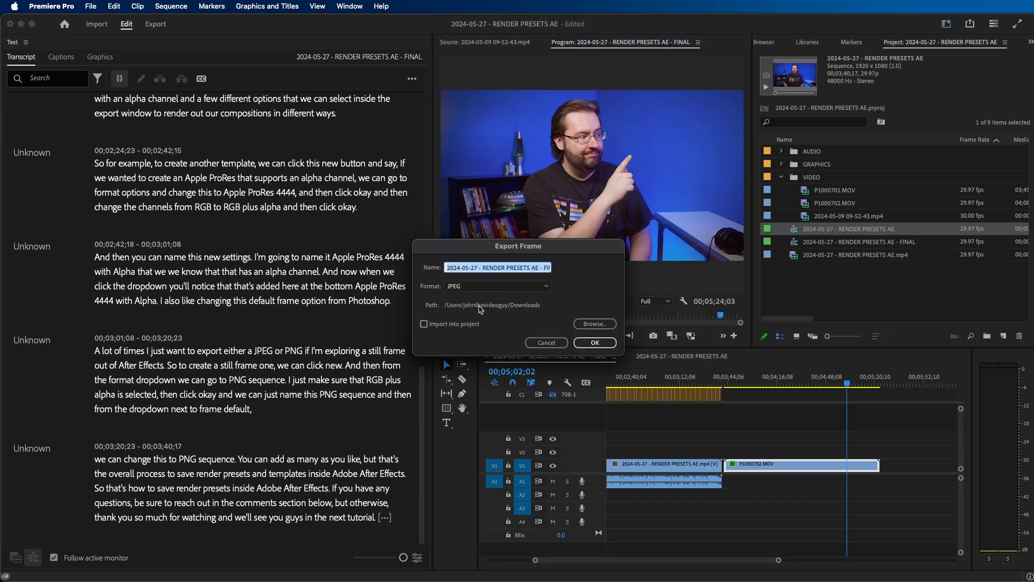
pyautogui.click(470, 289)
pyautogui.click(573, 291)
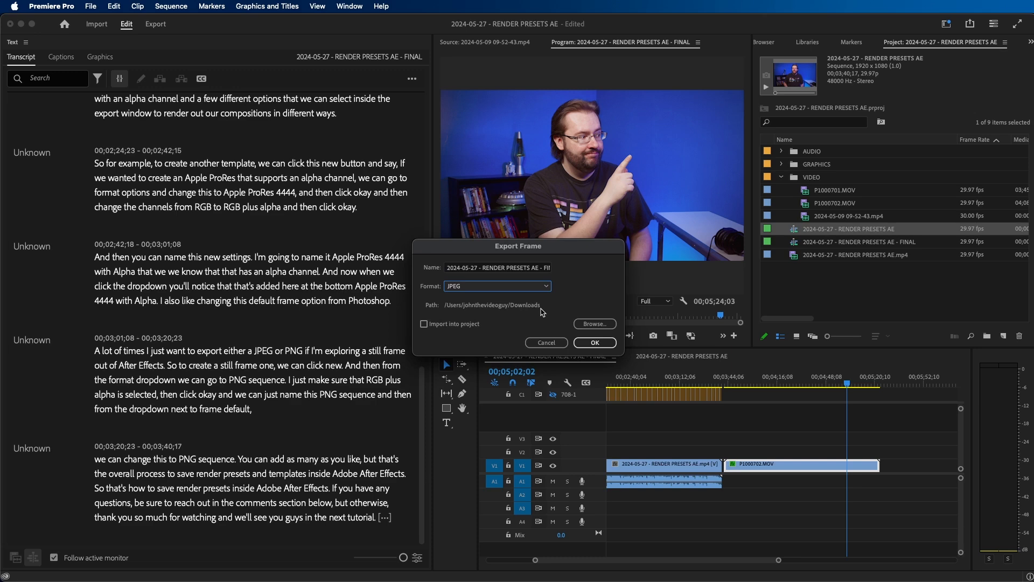
pyautogui.click(592, 343)
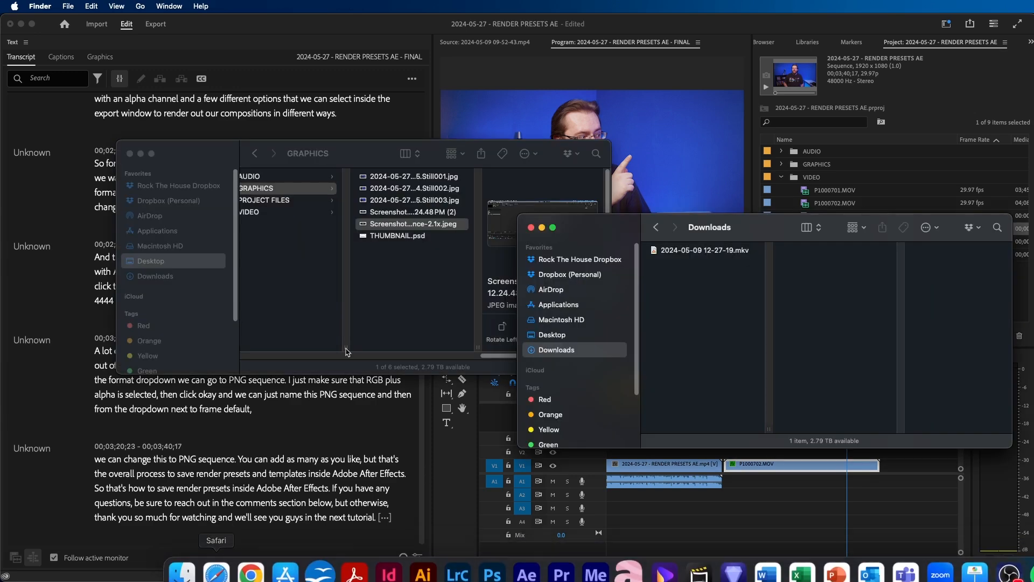
# - In Finder, preview Still003, Still002 and the enlarged After Effects screenshot in the GRAPHICS folder
pyautogui.press('space')
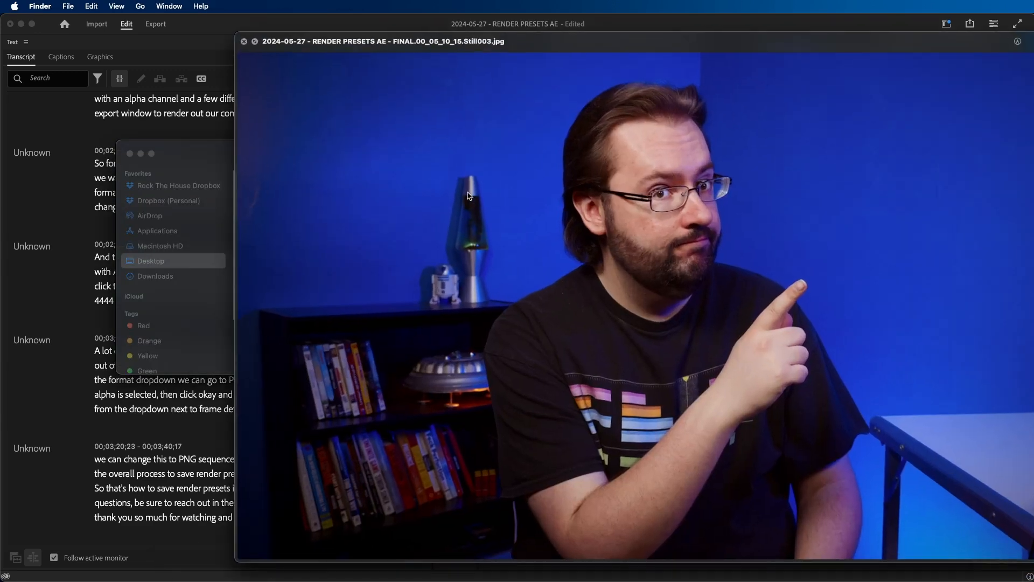
pyautogui.press('Up')
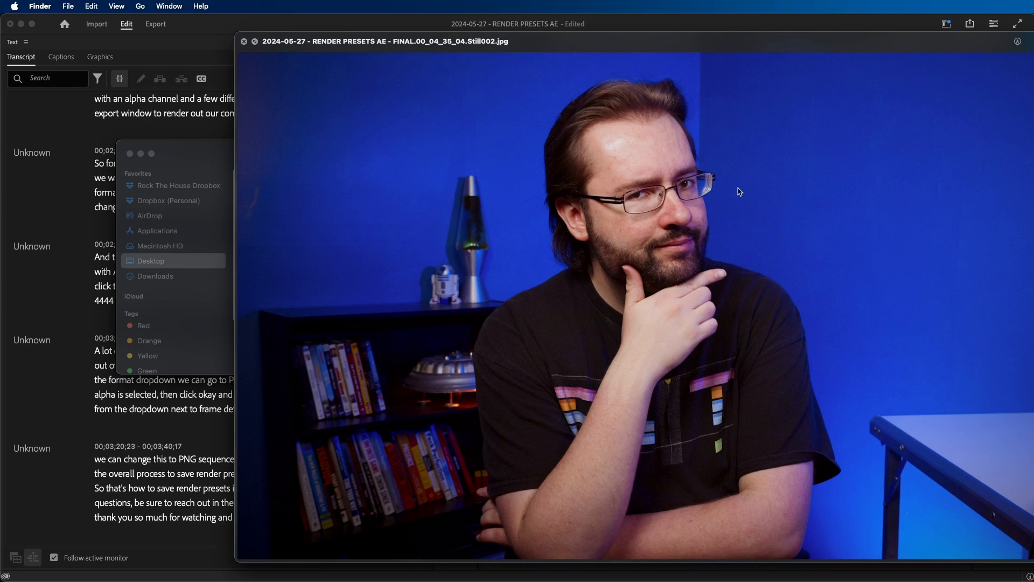
pyautogui.press('Down')
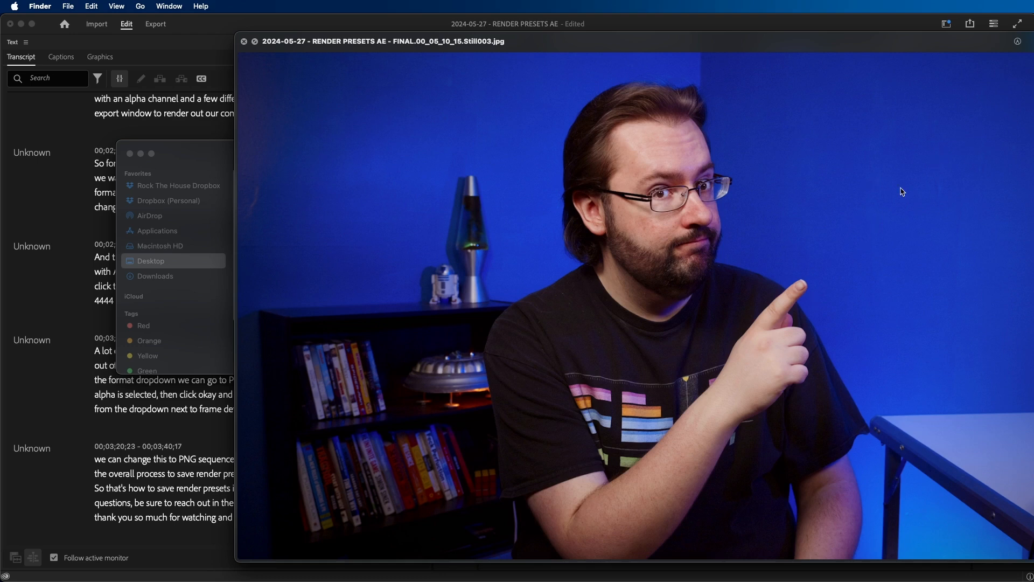
pyautogui.press('space')
pyautogui.press('Down')
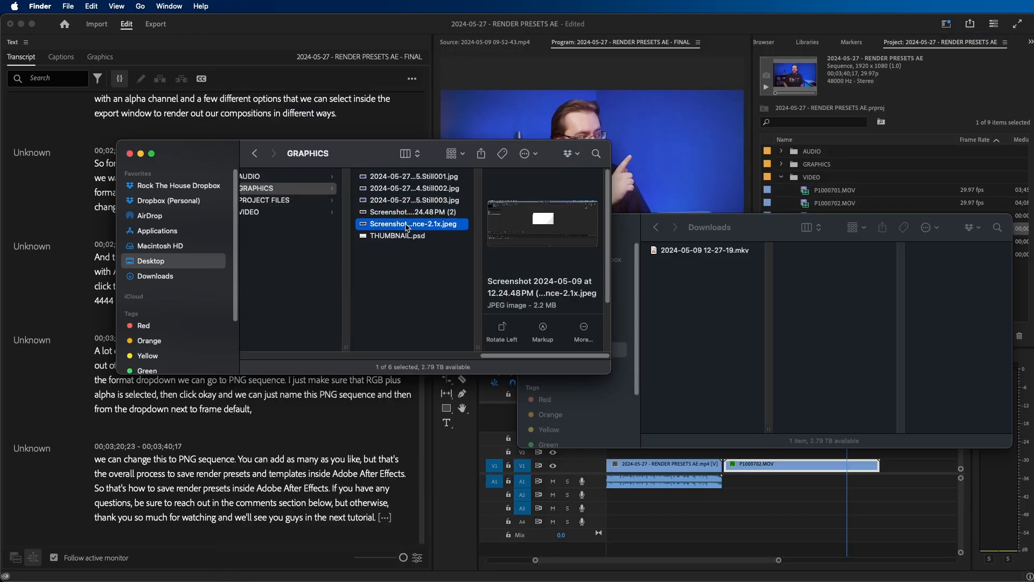
pyautogui.press('space')
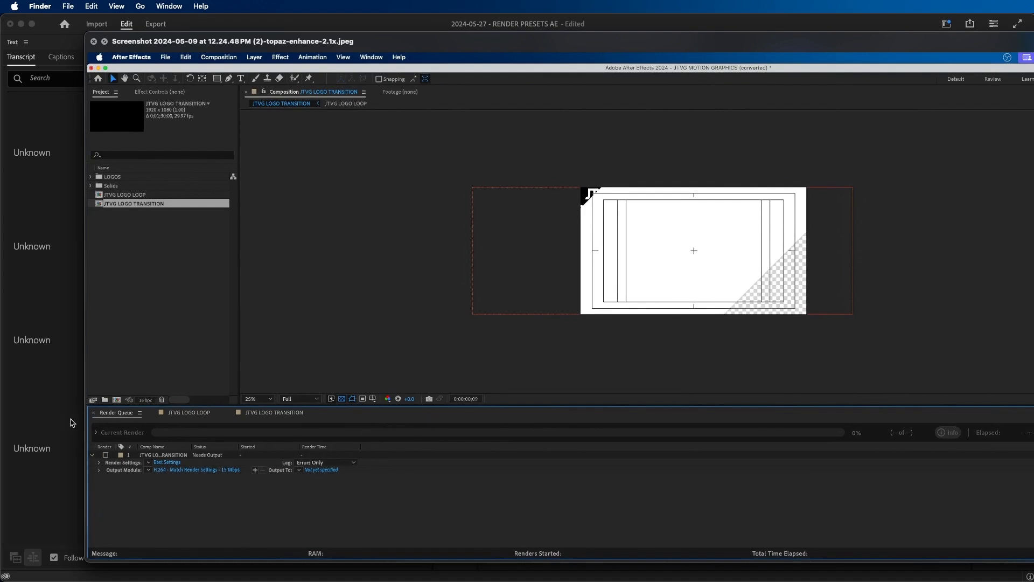
pyautogui.press('space')
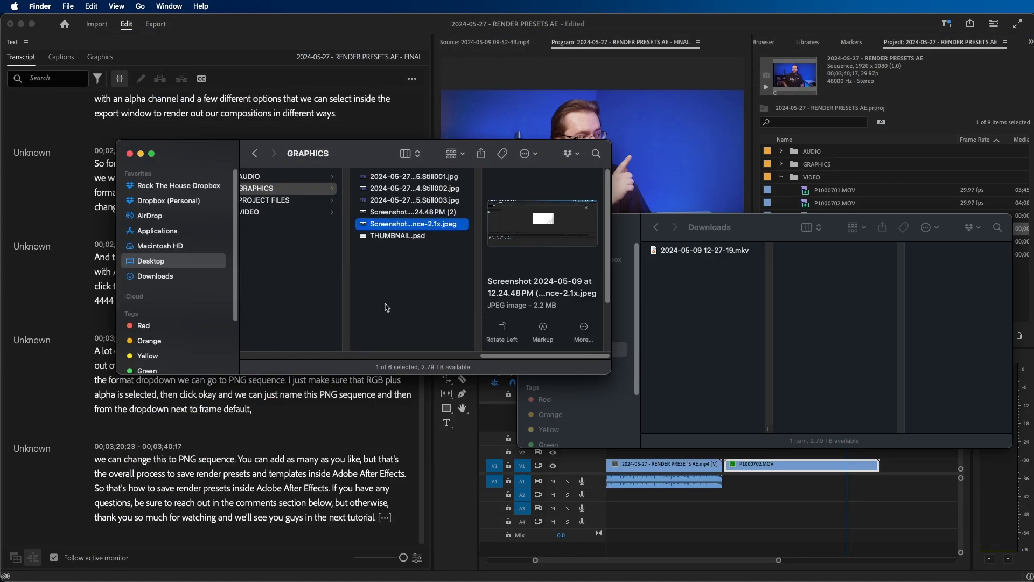
# - Open THUMBNAIL.psd from the GRAPHICS folder in Photoshop and hide the GAME OVER? text layer
pyautogui.click(393, 237)
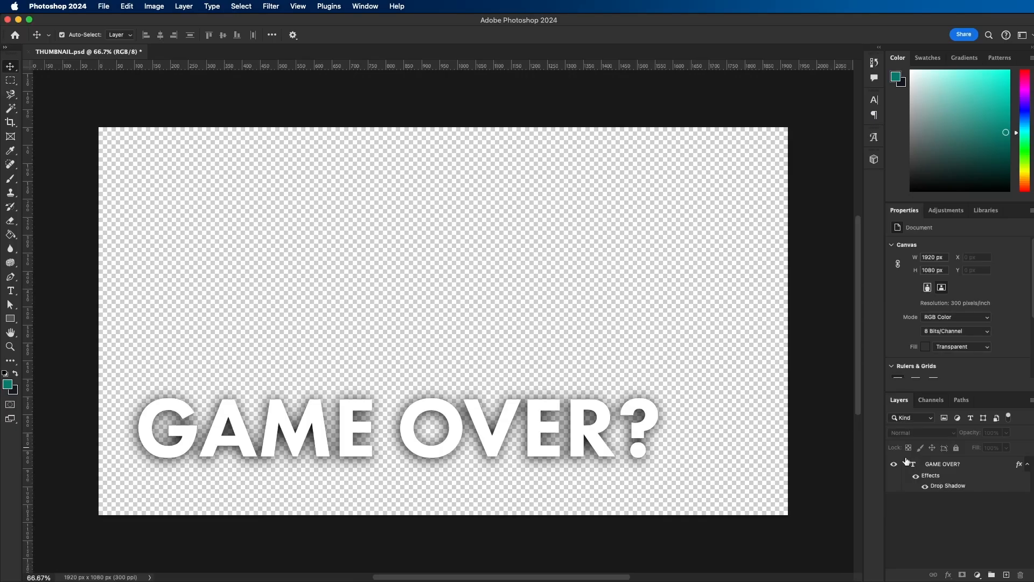
pyautogui.click(900, 465)
pyautogui.click(894, 464)
pyautogui.click(955, 468)
pyautogui.click(968, 522)
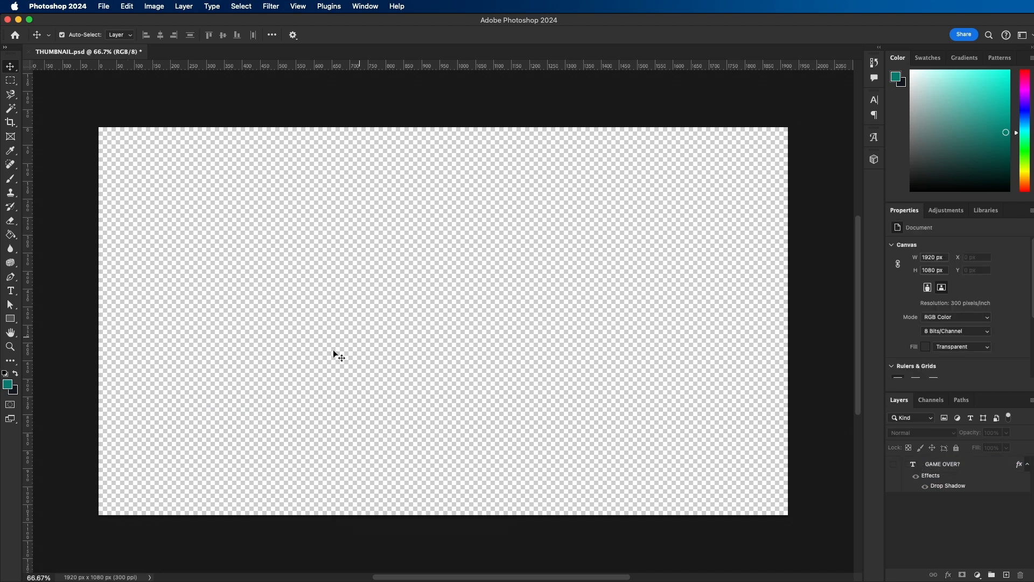
# - Place the Still003 JPEG from the GRAPHICS folder into the thumbnail document, filling the 1920 x 1080 px canvas
pyautogui.moveTo(300, 557)
pyautogui.click(178, 556)
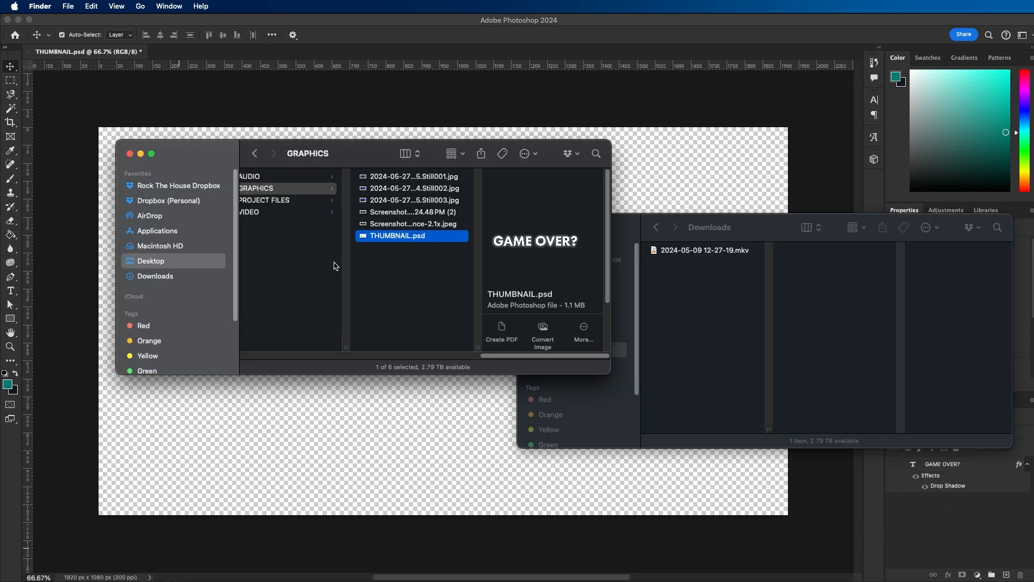
pyautogui.click(395, 199)
pyautogui.moveTo(391, 202); pyautogui.dragTo(477, 431)
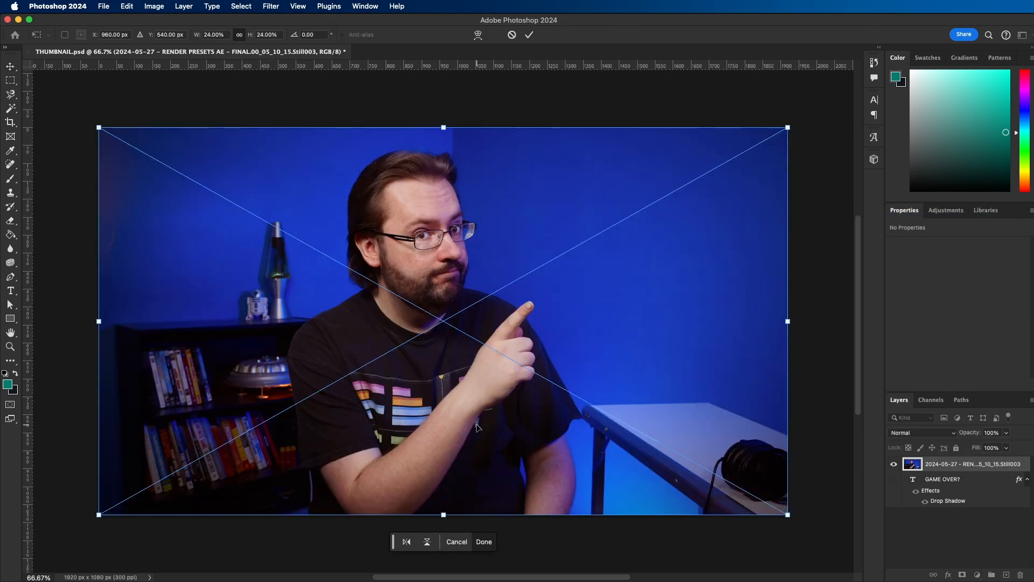
pyautogui.press('Return')
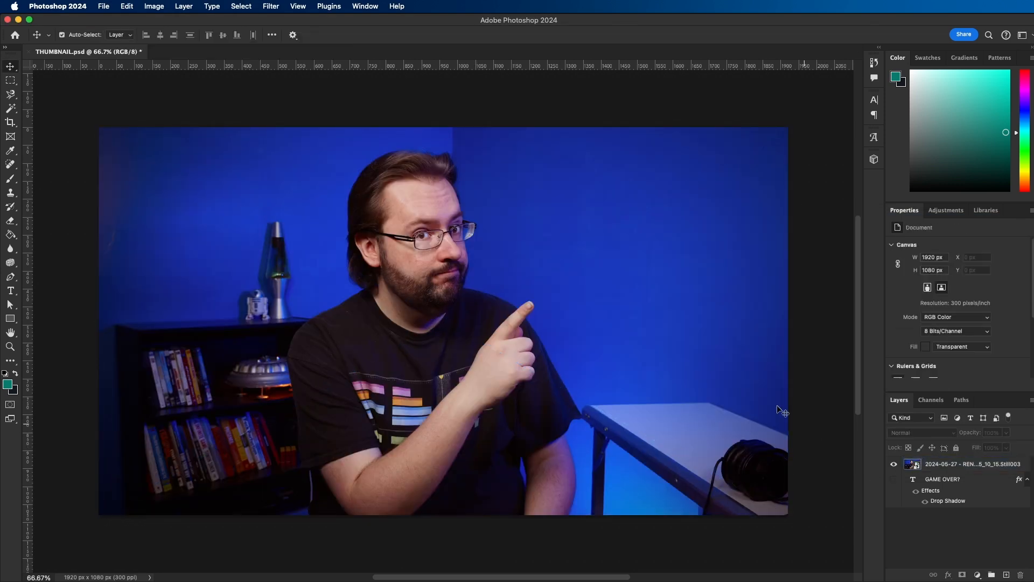
# - Select the table and headphones on the still's layer with the Magnetic Lasso, extending the selection to the canvas edges with rectangular marquees
pyautogui.click(791, 560)
pyautogui.click(684, 403)
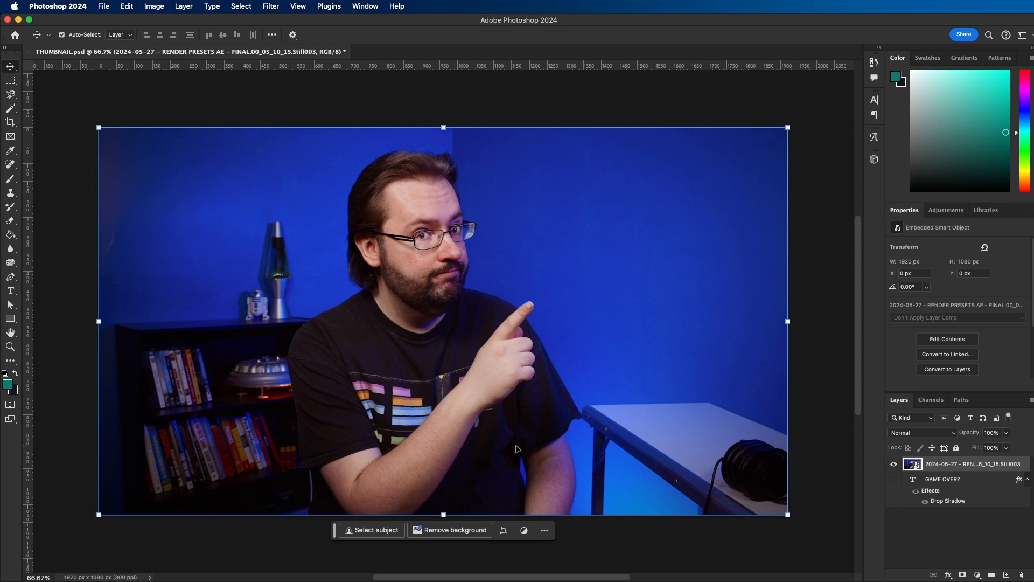
pyautogui.click(11, 95)
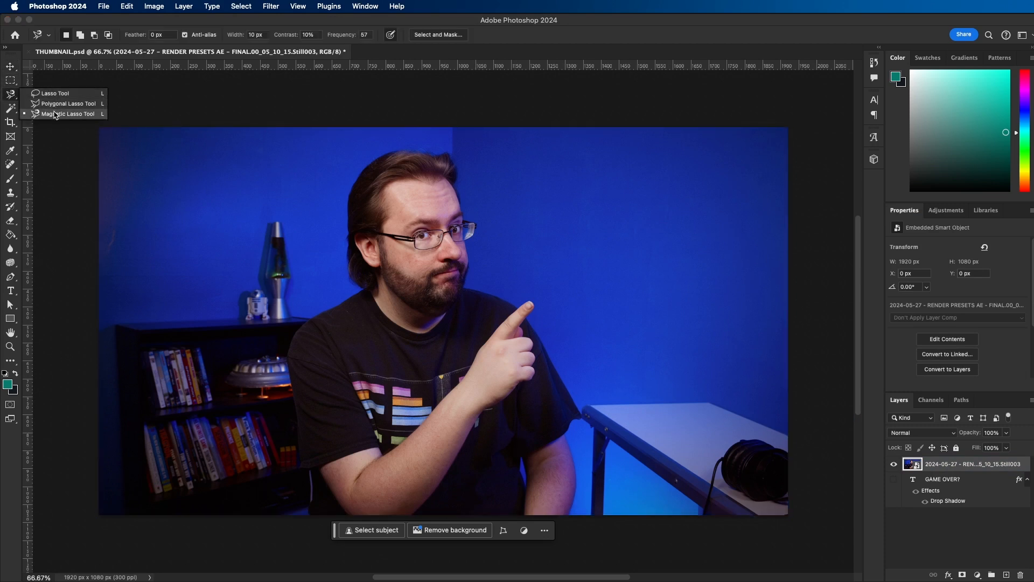
pyautogui.click(56, 114)
pyautogui.click(788, 431)
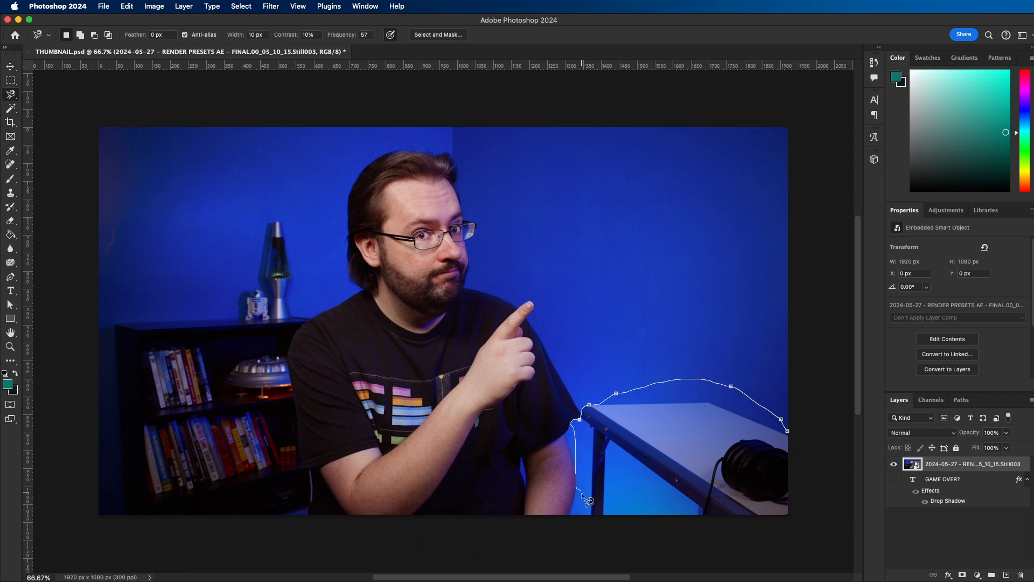
pyautogui.click(790, 436)
pyautogui.press('m')
pyautogui.moveTo(805, 422); pyautogui.dragTo(760, 547)
pyautogui.moveTo(796, 498); pyautogui.dragTo(593, 536)
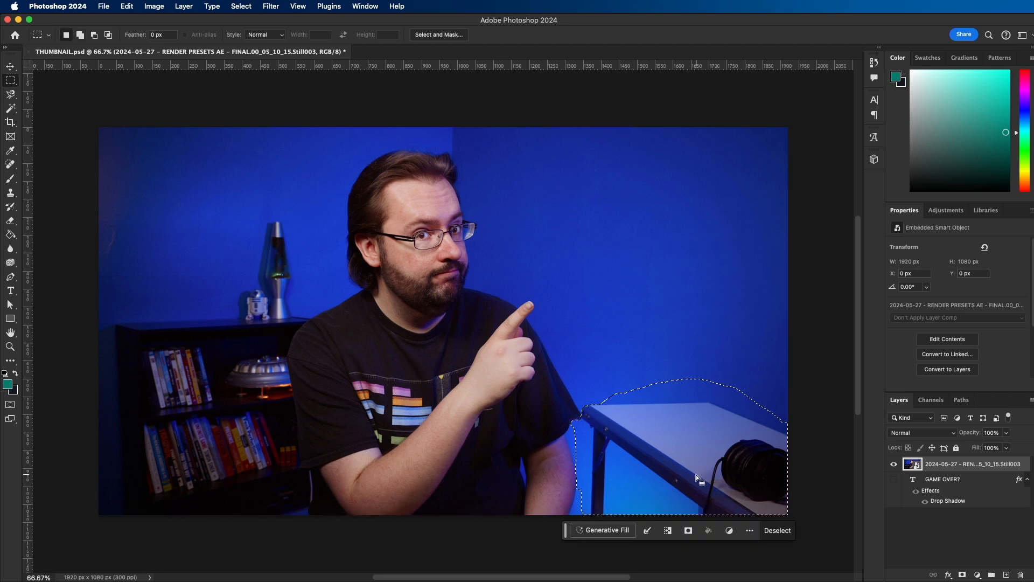
# - Remove the table and headphones using Generative Fill with an empty prompt, compare the variations, and keep the second one
pyautogui.click(602, 530)
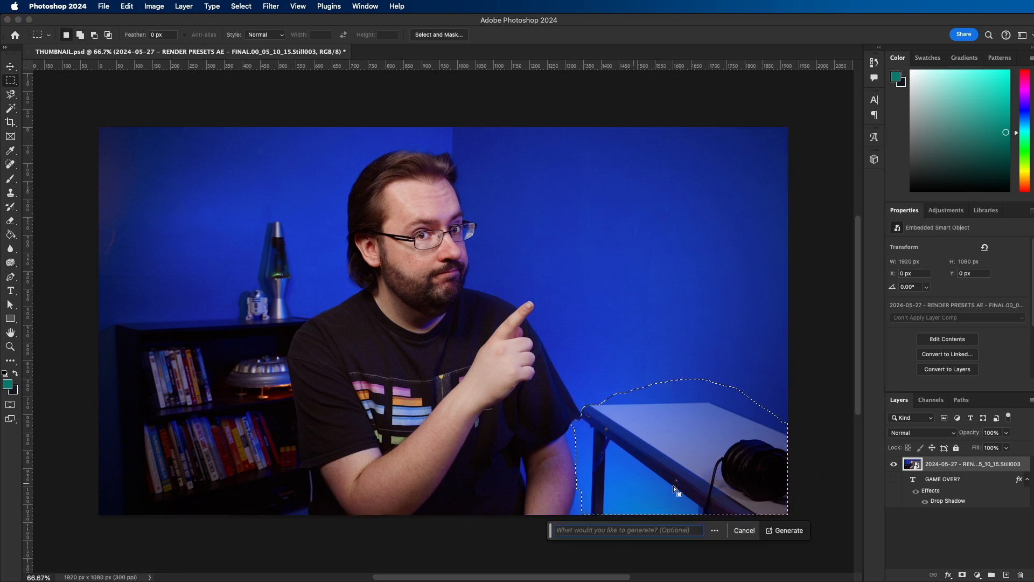
pyautogui.click(790, 530)
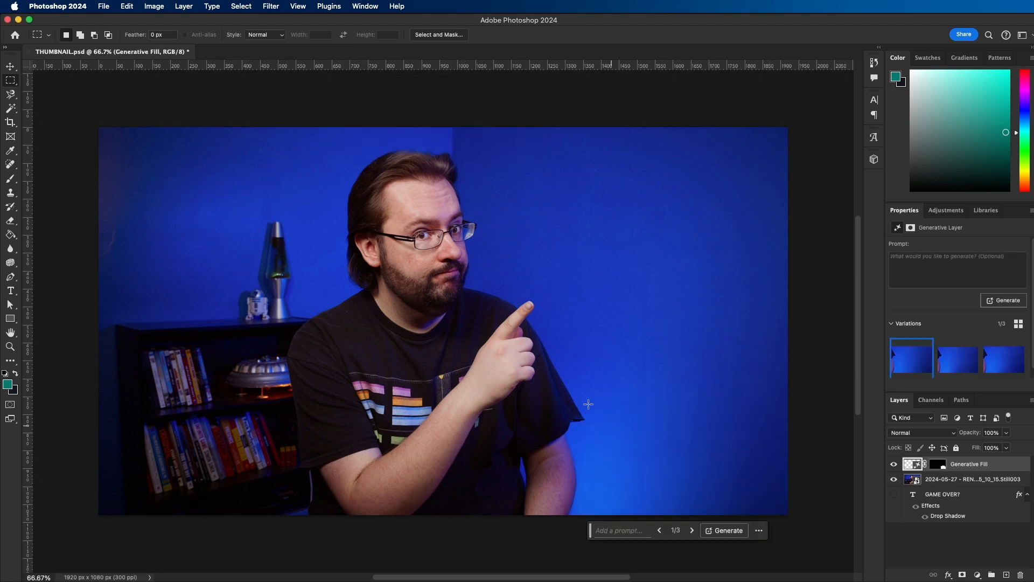
pyautogui.click(958, 366)
pyautogui.click(998, 359)
pyautogui.click(972, 357)
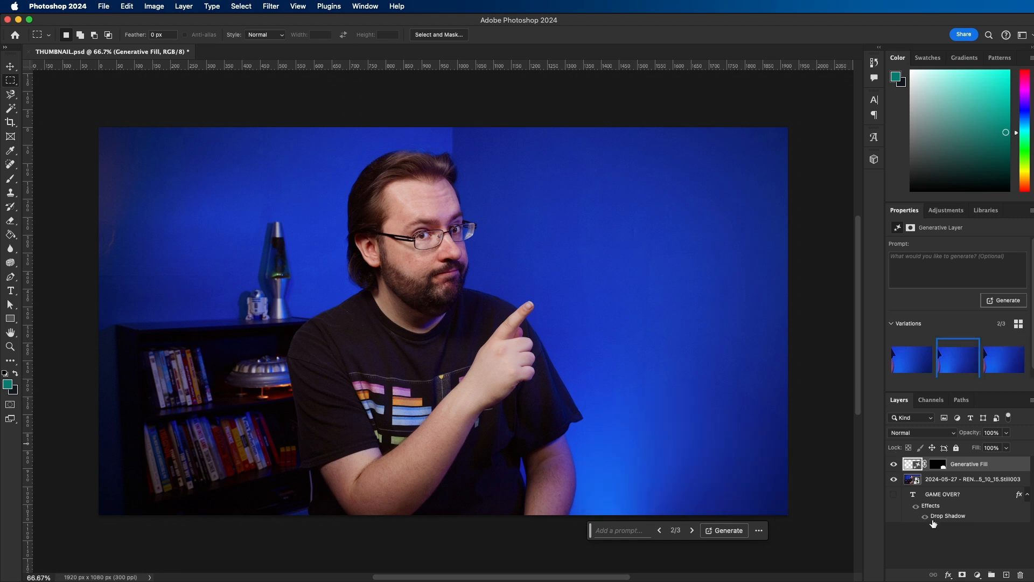
pyautogui.click(939, 538)
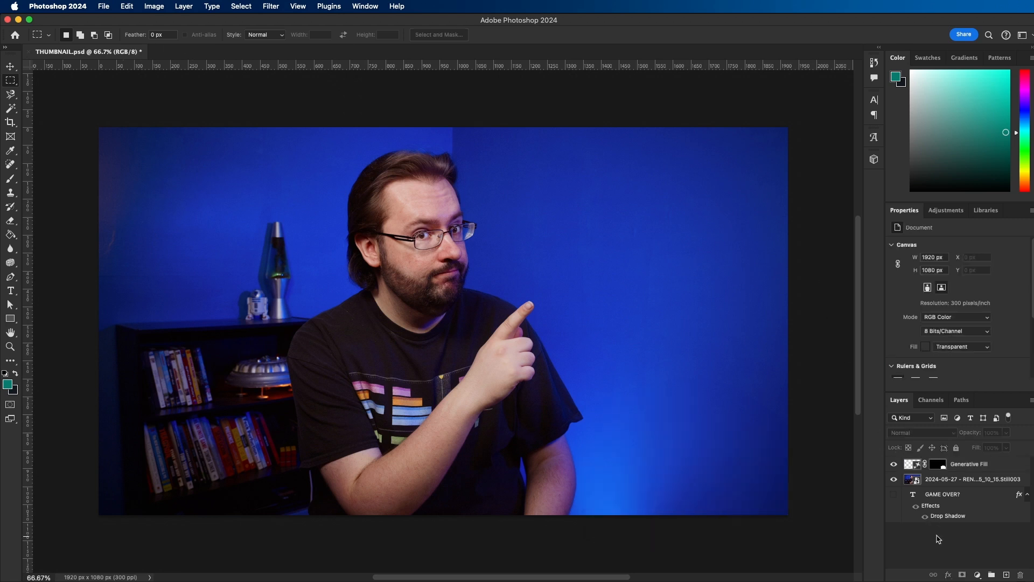
# - Merge the Generative Fill layer with the Still003 layer and rename the merged layer BG
pyautogui.click(961, 469)
pyautogui.keyDown('shift'); pyautogui.click(975, 479); pyautogui.keyUp('shift')
pyautogui.rightClick(967, 467)
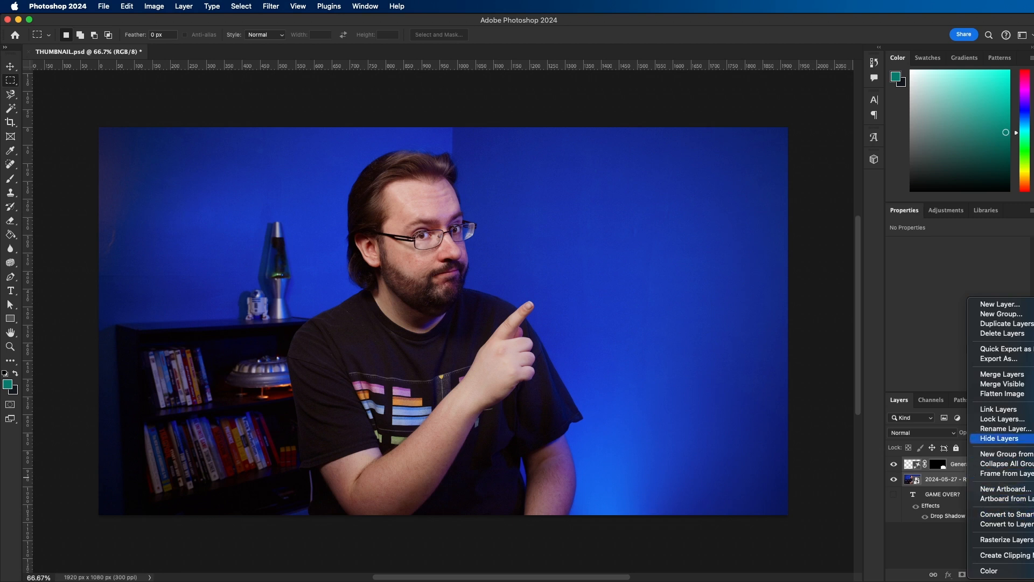
pyautogui.click(1002, 374)
pyautogui.doubleClick(944, 464)
pyautogui.write('BG')
pyautogui.press('Return')
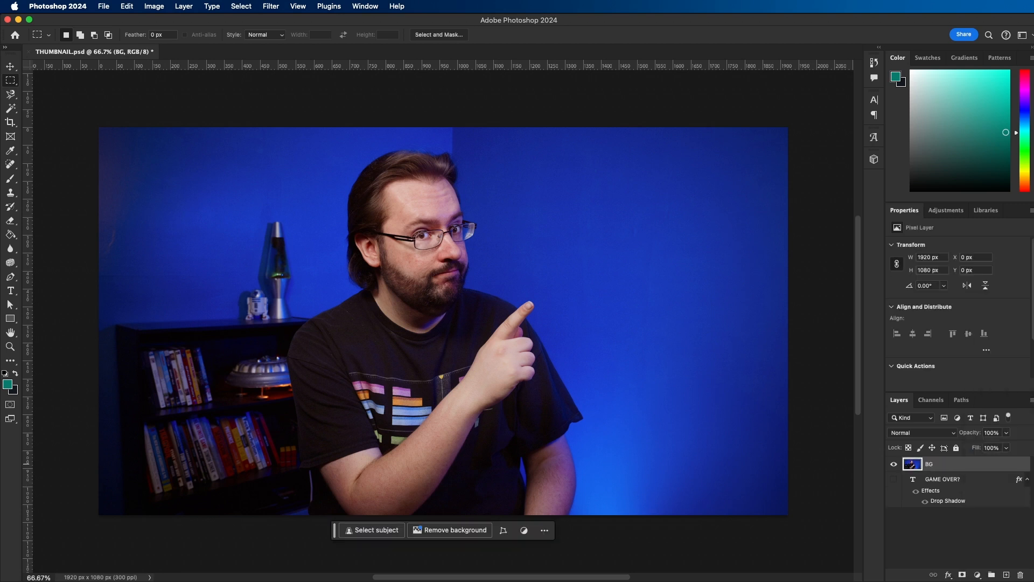
# - Scale the BG layer up to 2254 x 1268 px and reposition it at X -308 px, Y -66 px
pyautogui.press('z')
pyautogui.moveTo(494, 302); pyautogui.dragTo(477, 311)
pyautogui.press('super+t')
pyautogui.moveTo(170, 477); pyautogui.dragTo(98, 538)
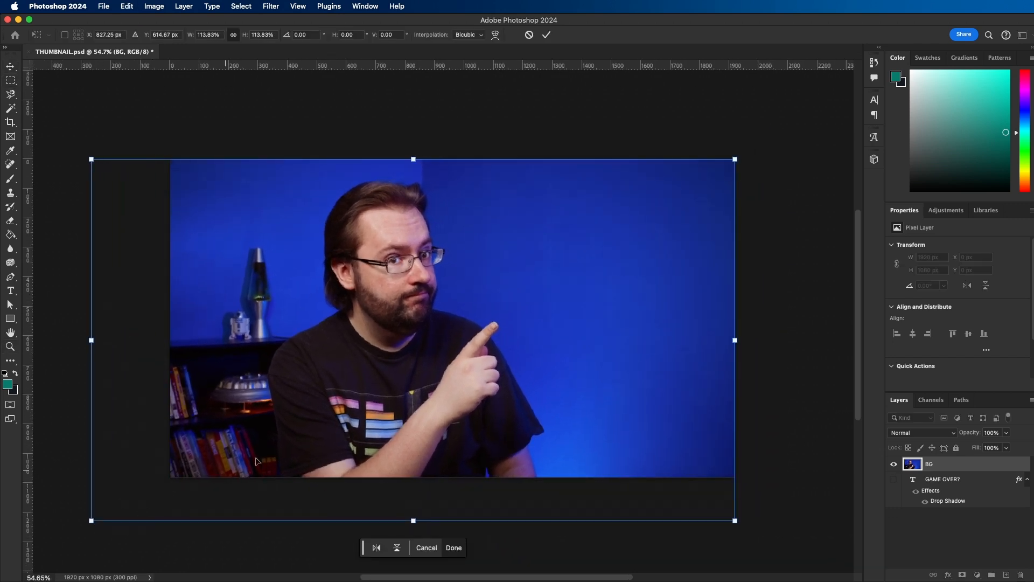
pyautogui.moveTo(338, 413); pyautogui.dragTo(338, 398)
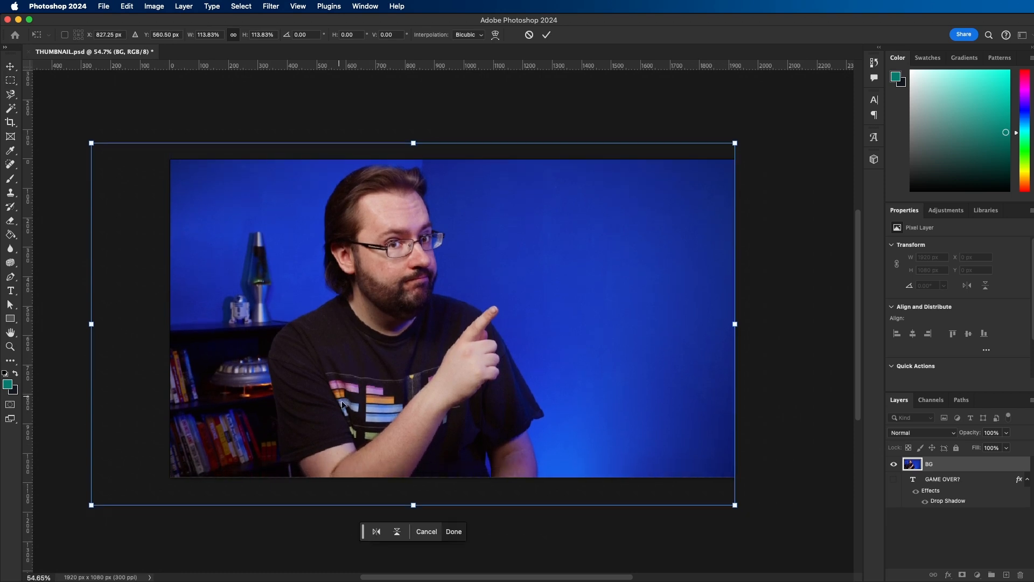
pyautogui.moveTo(414, 506); pyautogui.dragTo(414, 510)
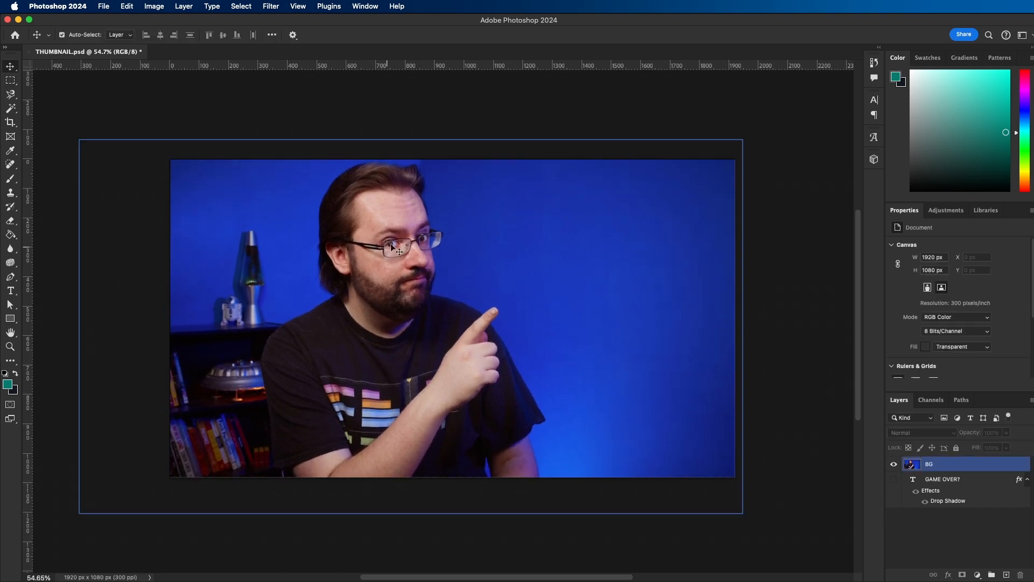
# - Sharpen the enlarged BG layer with the Smart Sharpen filter
pyautogui.click(938, 463)
pyautogui.click(272, 7)
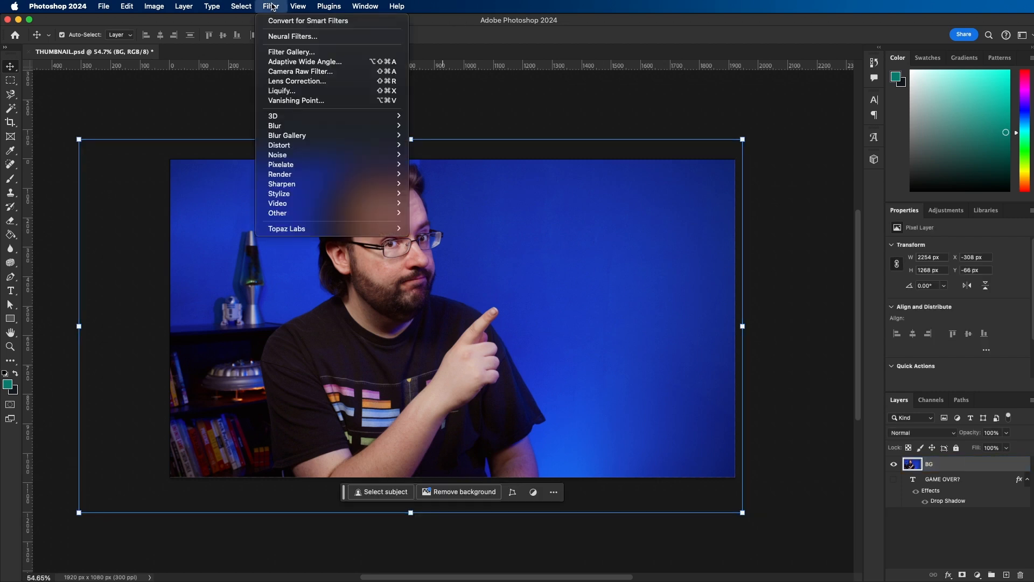
pyautogui.moveTo(377, 184)
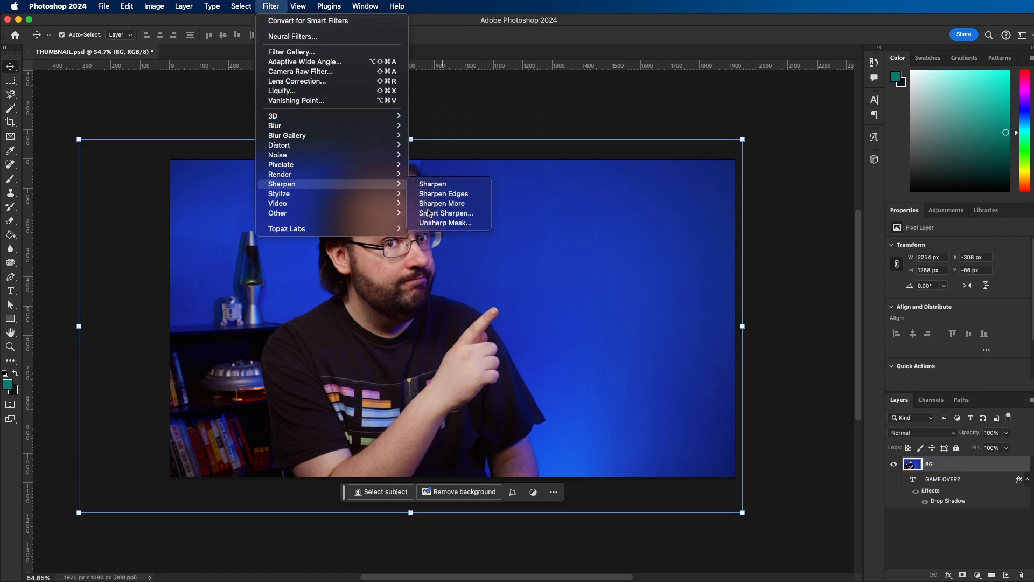
pyautogui.click(431, 213)
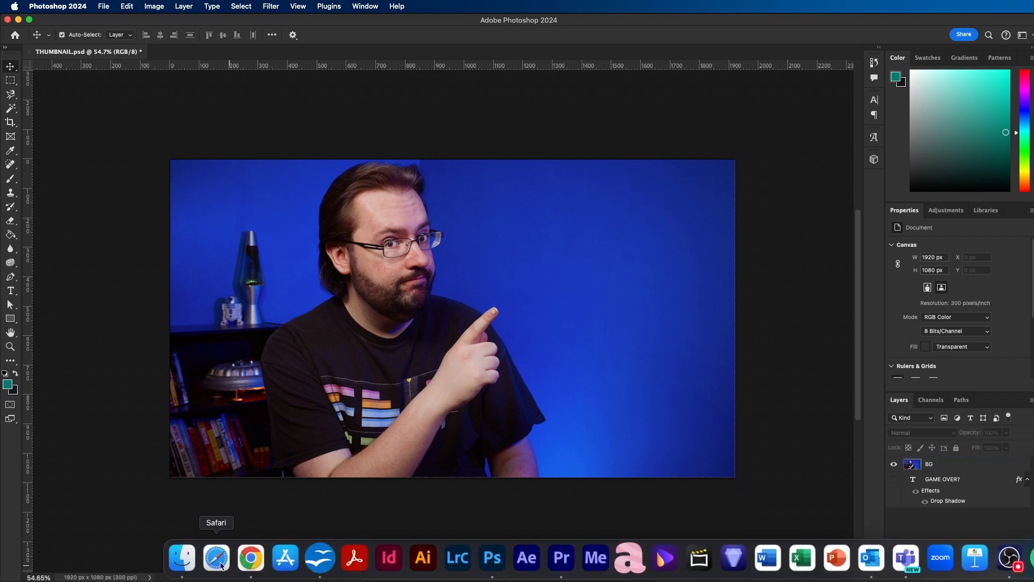
# - Place the topaz-enhanced Render Queue screenshot from Finder at 4666 x 1969 px, with its left edge at X 960 px
pyautogui.click(180, 559)
pyautogui.click(401, 217)
pyautogui.moveTo(392, 226); pyautogui.dragTo(404, 453)
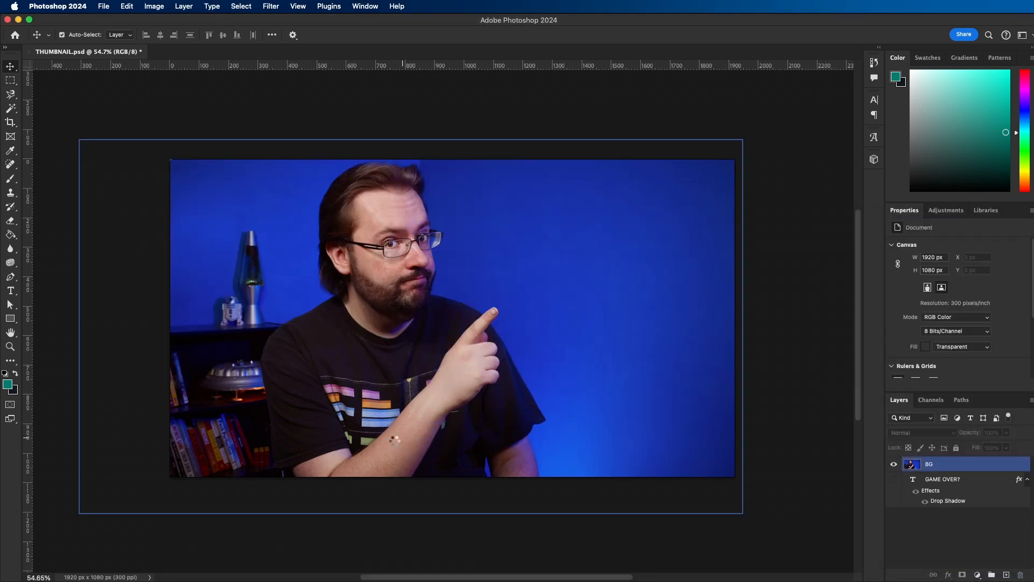
pyautogui.moveTo(492, 395); pyautogui.dragTo(752, 307)
pyautogui.moveTo(713, 349); pyautogui.dragTo(714, 568)
pyautogui.moveTo(492, 452); pyautogui.dragTo(766, 257)
pyautogui.click(774, 381)
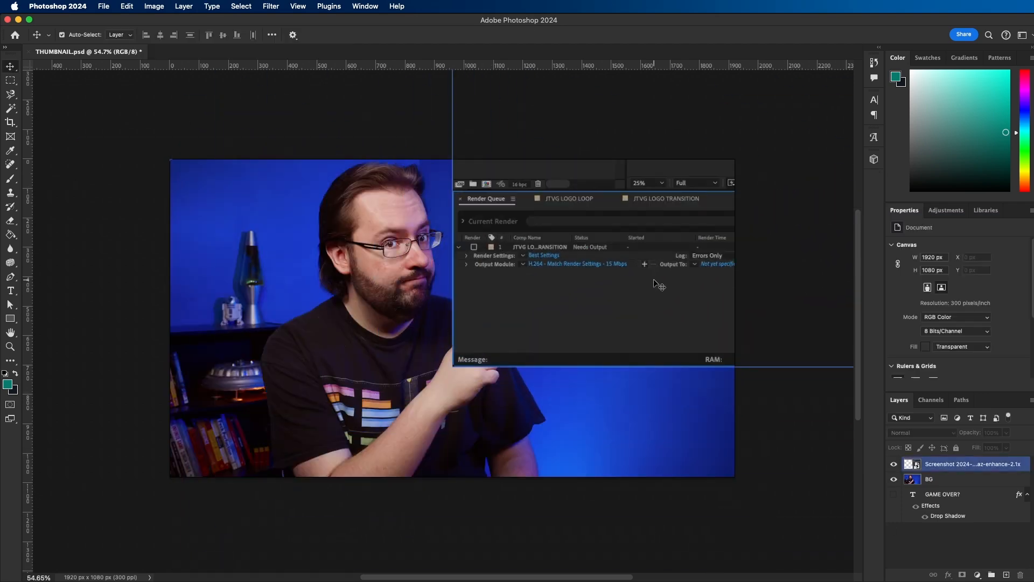
# - Enlarge the Render Queue screenshot to 5233 x 2207 px, keeping its left edge at X 960 px
pyautogui.press('z')
pyautogui.moveTo(605, 279); pyautogui.dragTo(523, 266)
pyautogui.press('v')
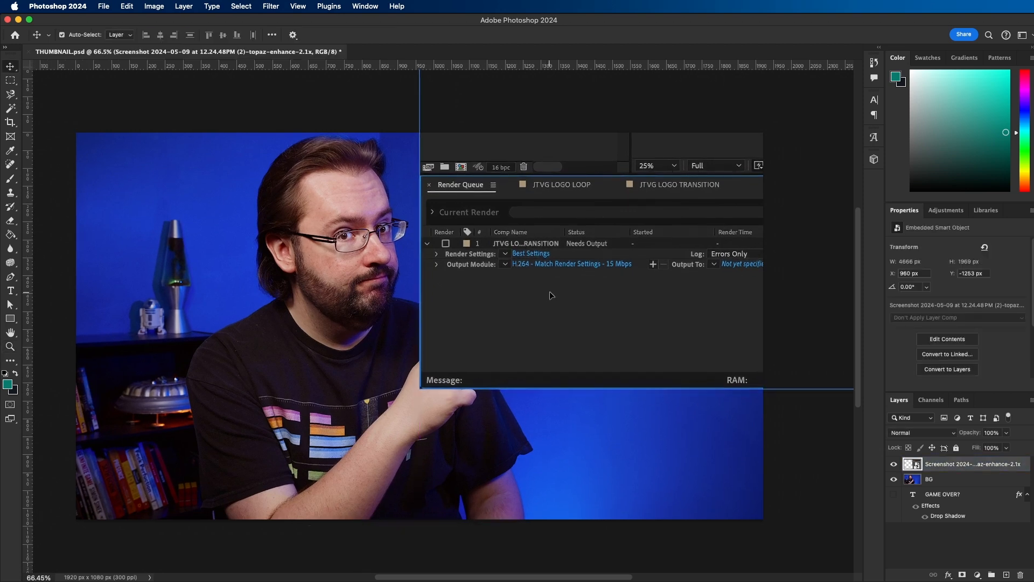
pyautogui.moveTo(547, 296); pyautogui.dragTo(596, 294)
pyautogui.moveTo(468, 385); pyautogui.dragTo(633, 357)
pyautogui.press('Return')
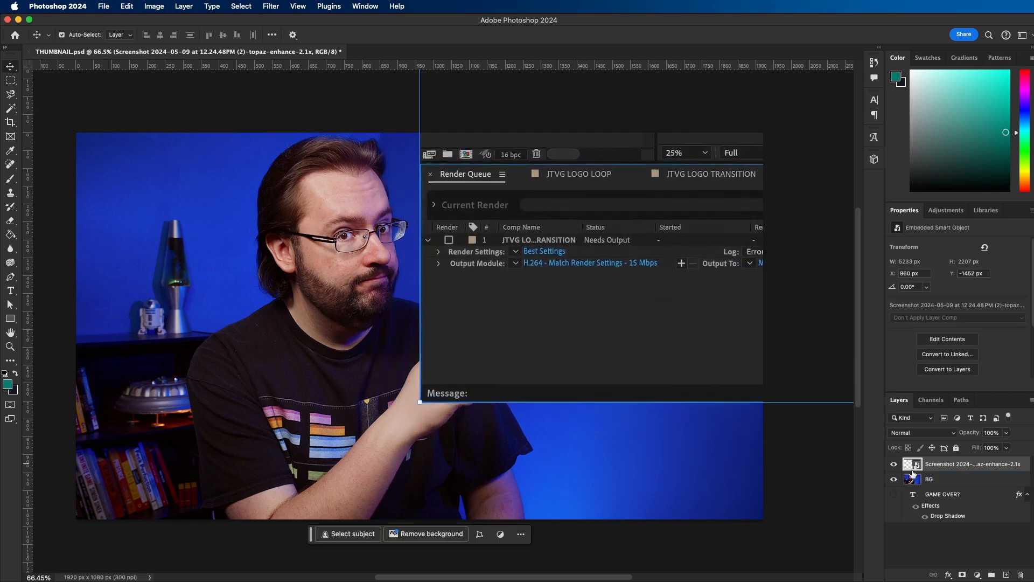
# - Duplicate the BG layer as FG, placed above the screenshot layer and masked to the man
pyautogui.click(943, 479)
pyautogui.rightClick(943, 480)
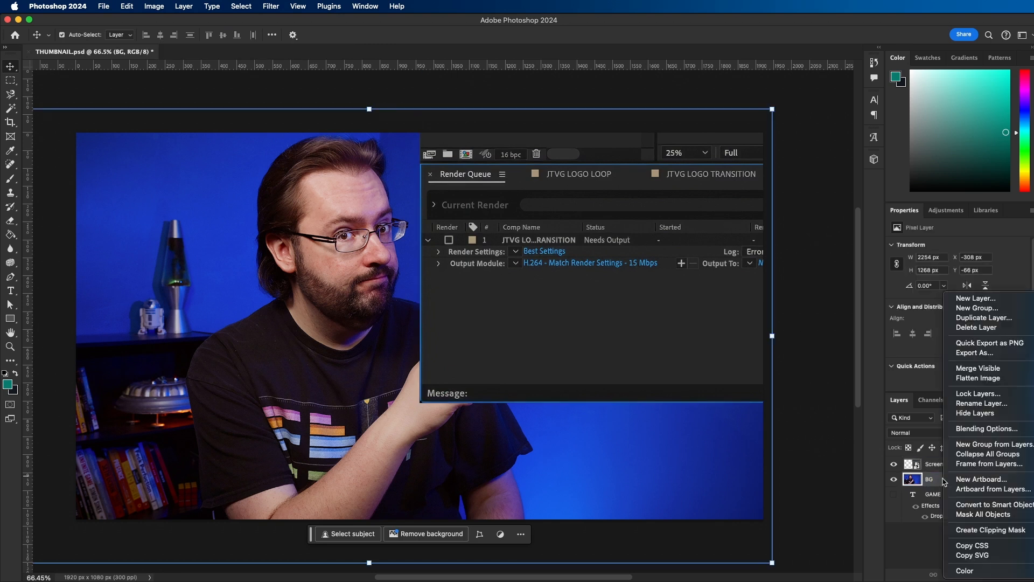
pyautogui.click(1006, 318)
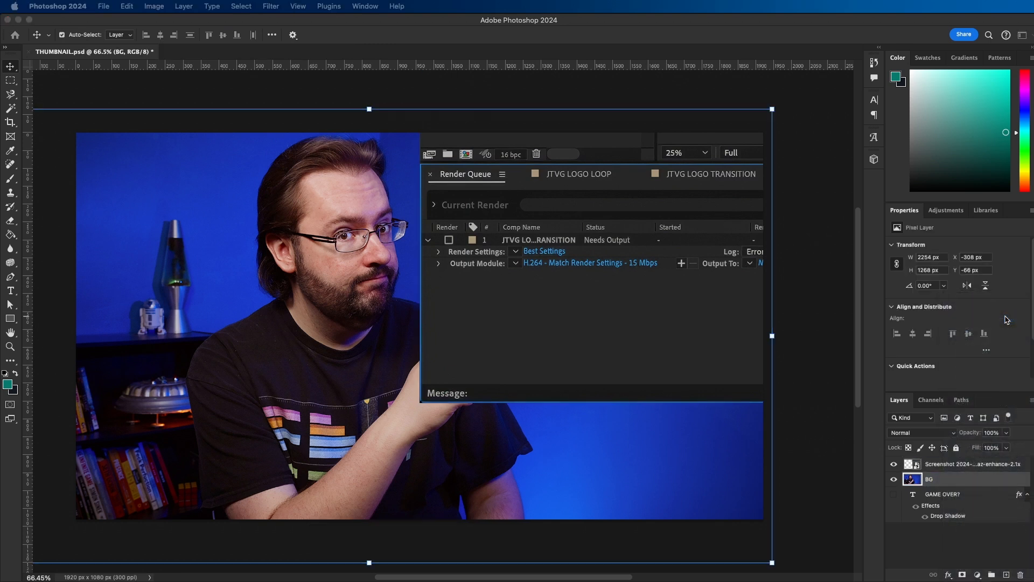
pyautogui.write('FG')
pyautogui.press('Return')
pyautogui.moveTo(949, 478); pyautogui.dragTo(949, 458)
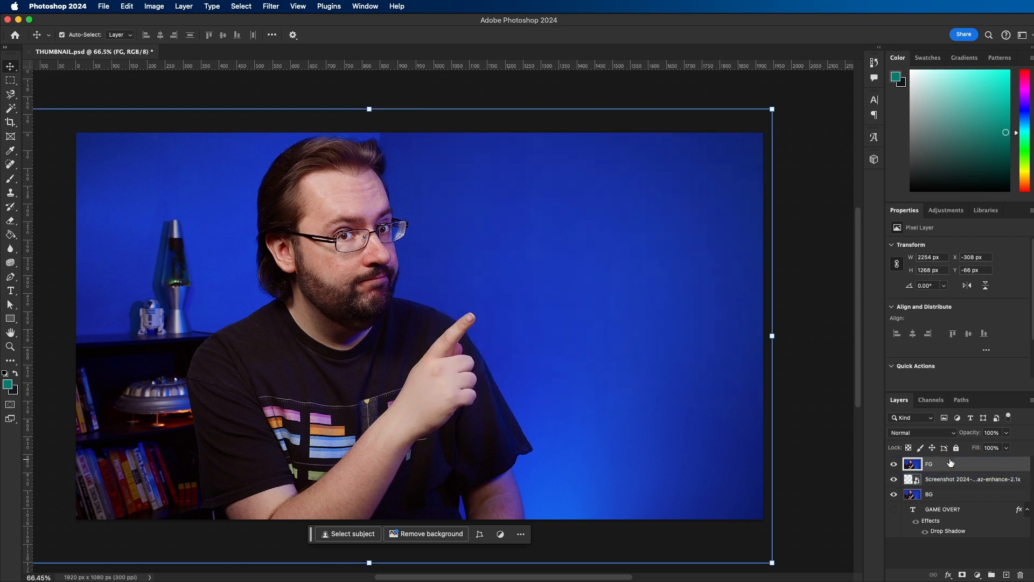
pyautogui.scroll(-2, 1015, 332)
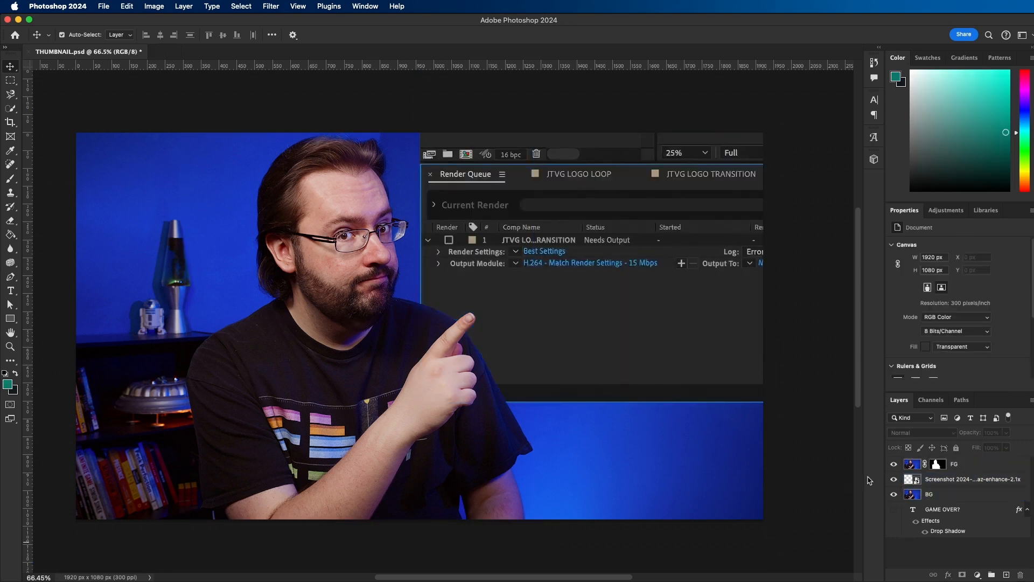
pyautogui.click(379, 278)
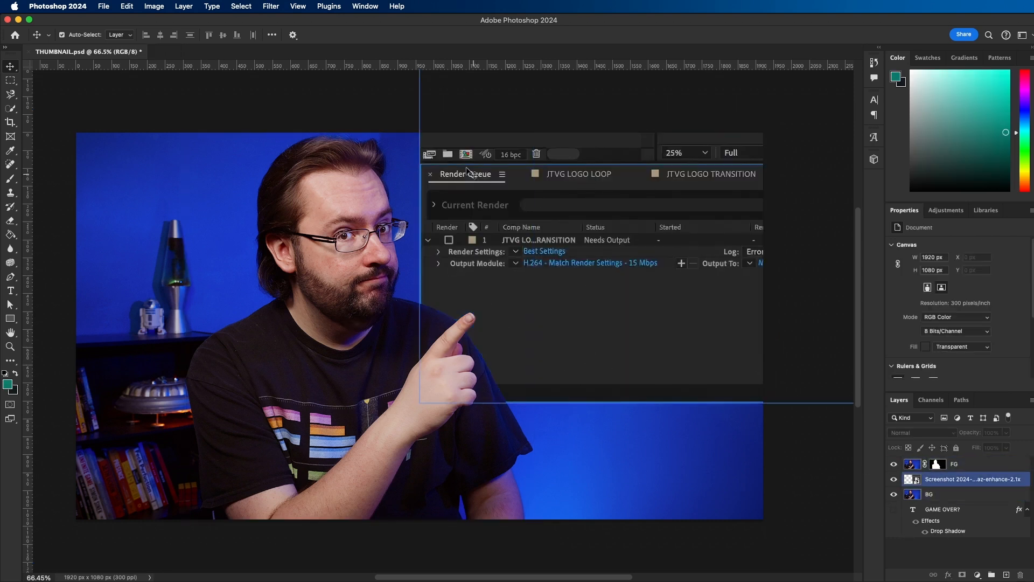
# - In Finder, preview THUMBNAIL.psd in the GRAPHICS folder of the 2024-05-23 After Effects project
pyautogui.click(281, 535)
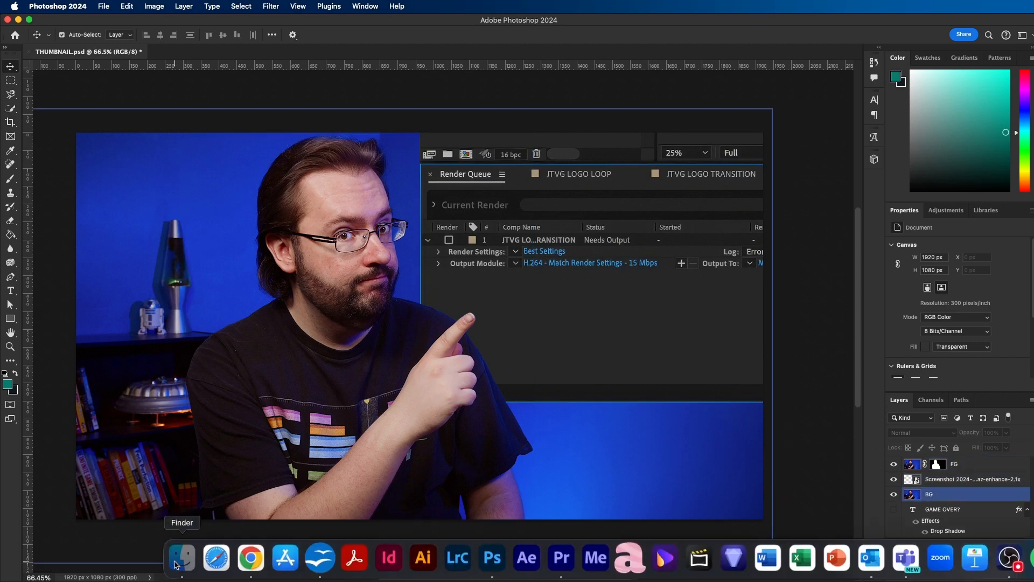
pyautogui.click(183, 558)
pyautogui.press('Left')
pyautogui.press('Left')
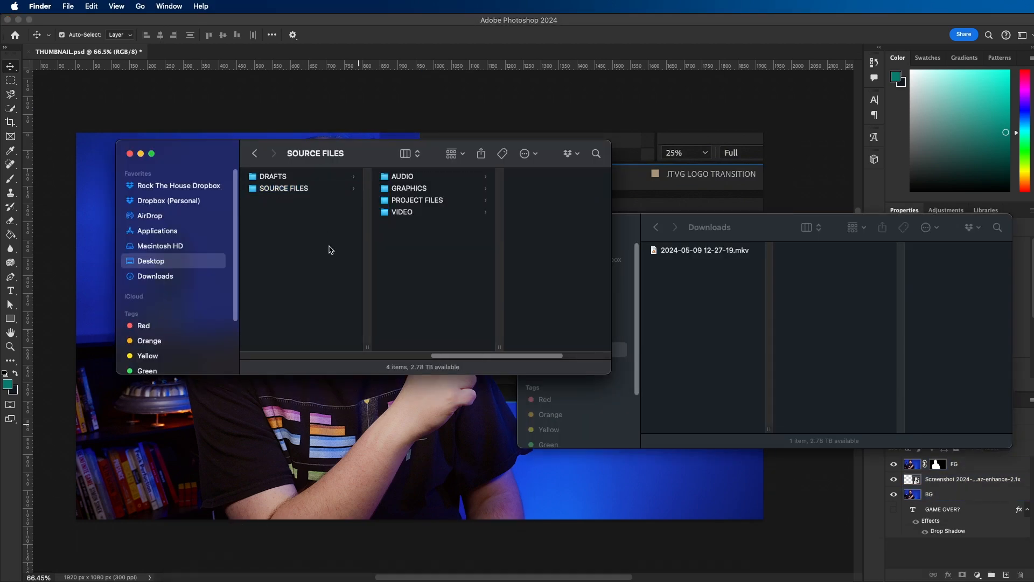
pyautogui.click(335, 316)
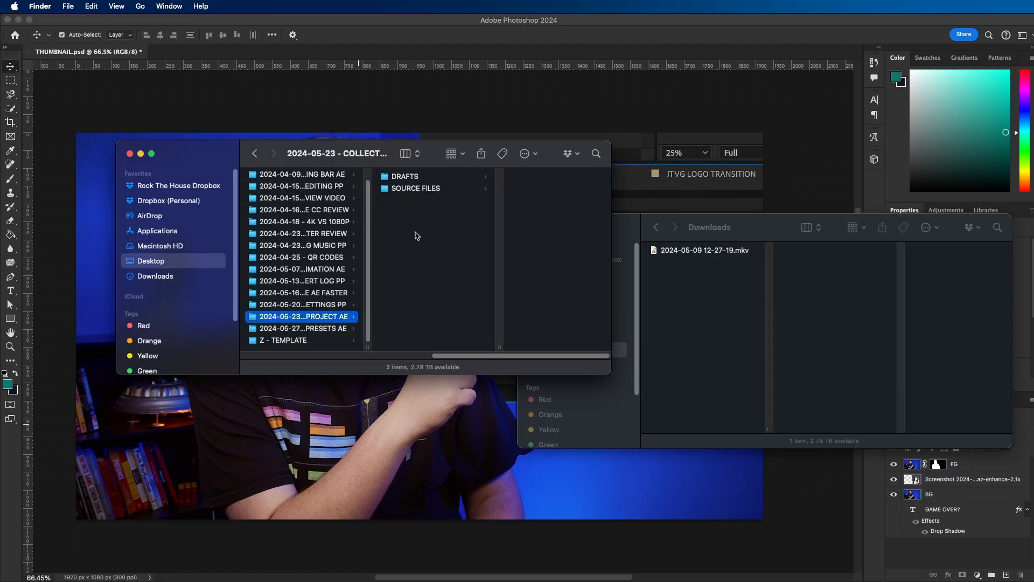
pyautogui.click(415, 188)
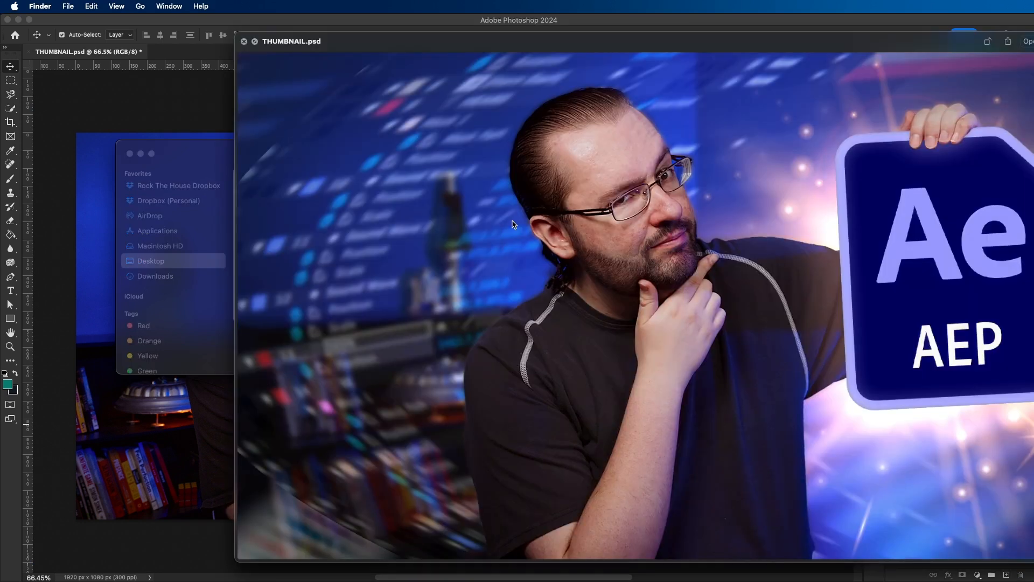
pyautogui.press('space')
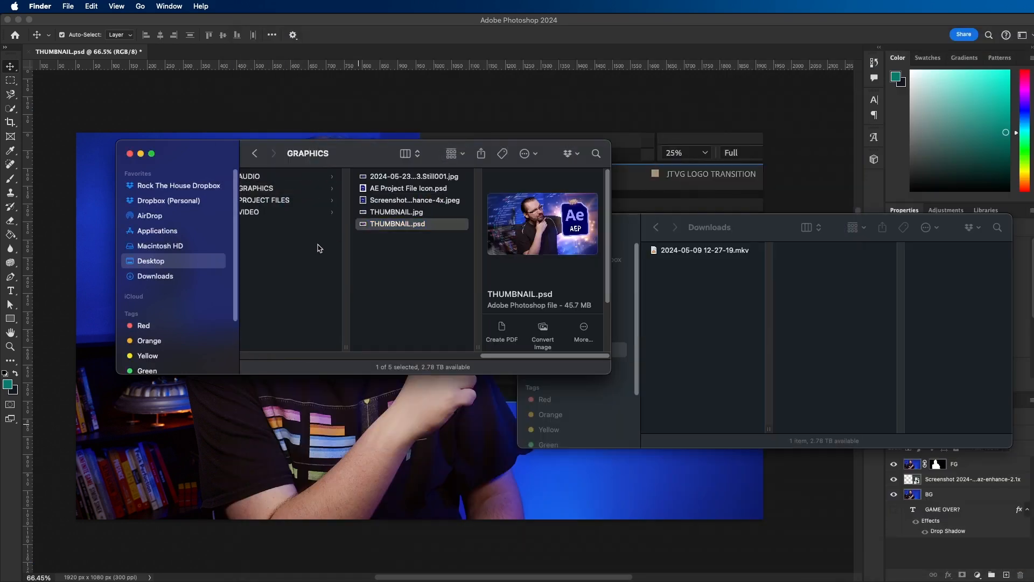
# - Find and open the earlier project's THUMBNAIL.psd that features the Instagram and After Effects logos
pyautogui.press('Left')
pyautogui.press('Left')
pyautogui.press('Left')
pyautogui.click(437, 189)
pyautogui.click(512, 191)
pyautogui.click(512, 212)
pyautogui.doubleClick(396, 212)
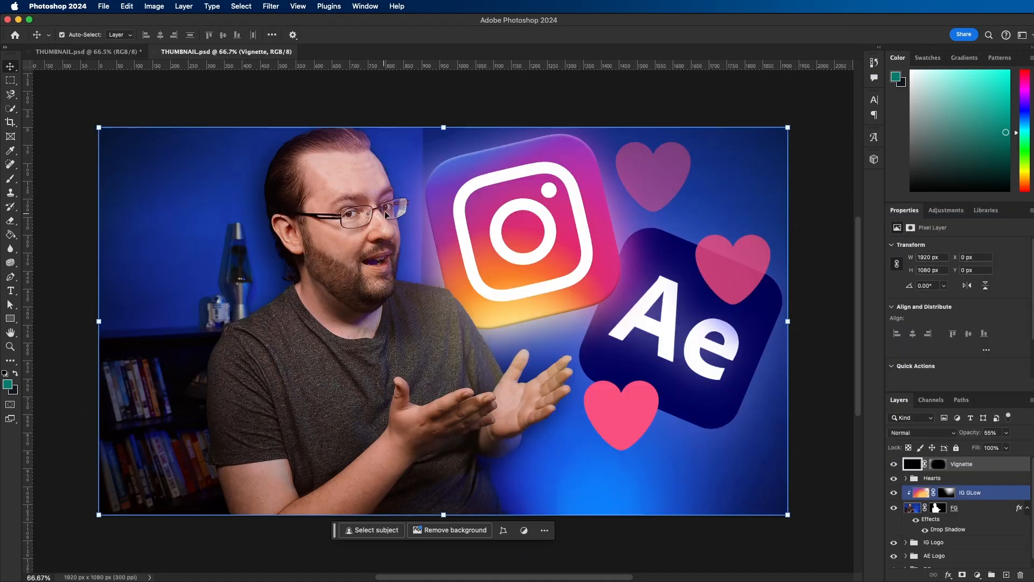
# - Copy the two After Effects icon layers from the AE Logo group into the current thumbnail document
pyautogui.scroll(-3, 960, 509)
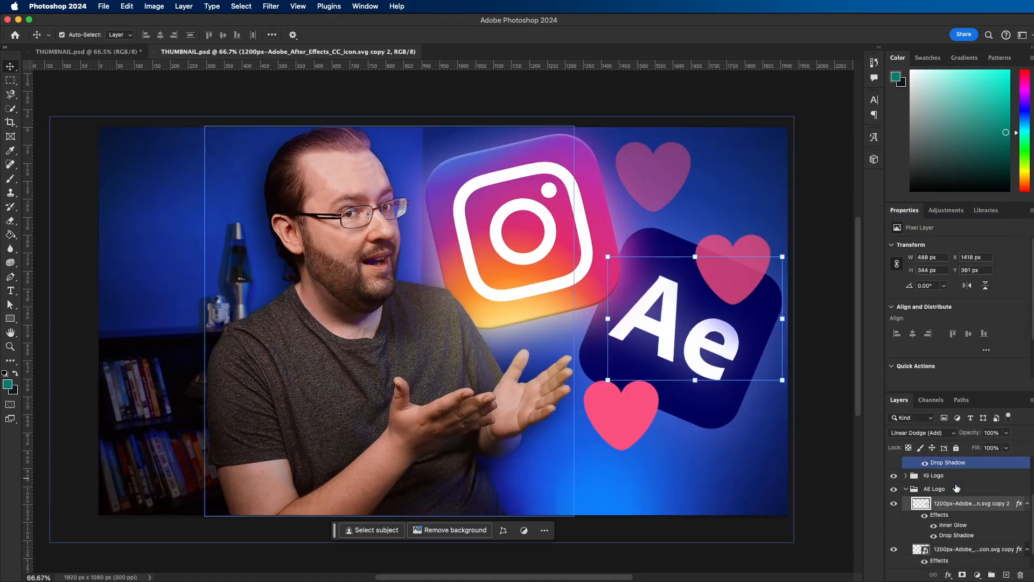
pyautogui.keyDown('shift'); pyautogui.click(968, 532); pyautogui.keyUp('shift')
pyautogui.moveTo(691, 329); pyautogui.dragTo(602, 351)
# - Move the After Effects logo to the canvas's left side, enlarge it, and tilt it counterclockwise over the bookshelf
pyautogui.moveTo(743, 362); pyautogui.dragTo(746, 337)
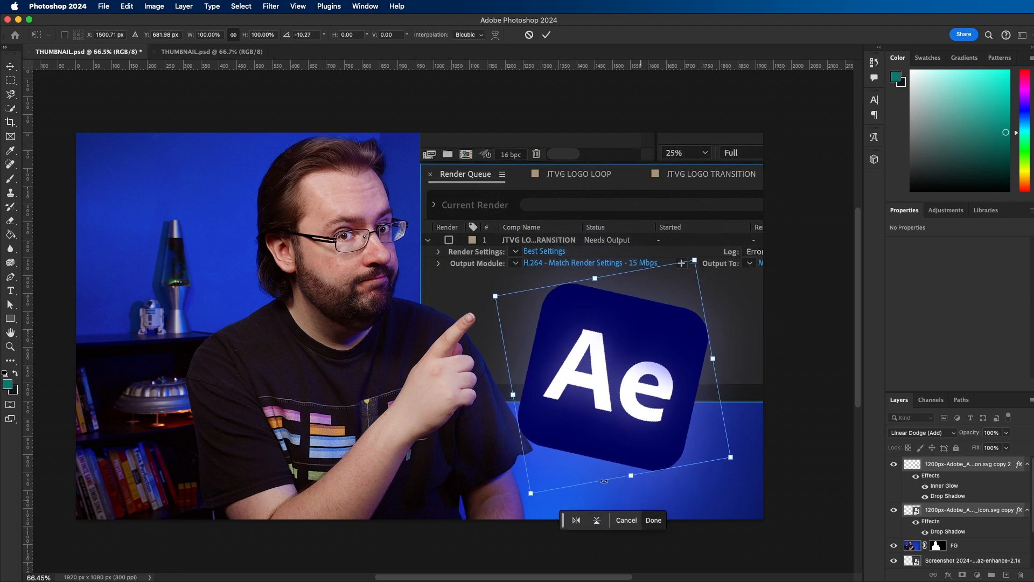
pyautogui.moveTo(654, 386); pyautogui.dragTo(209, 323)
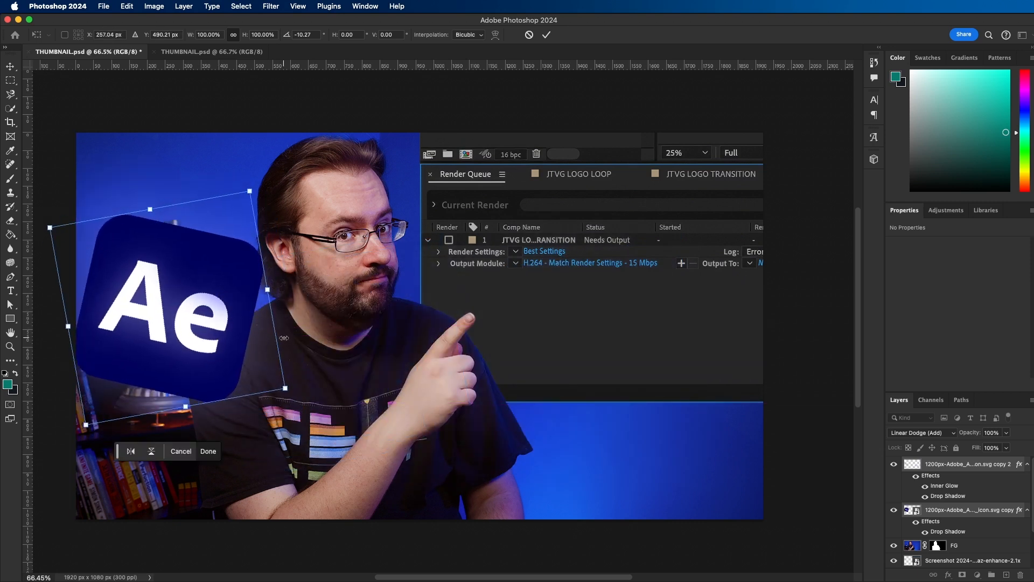
pyautogui.moveTo(284, 330); pyautogui.dragTo(272, 431)
pyautogui.moveTo(267, 345); pyautogui.dragTo(253, 287)
pyautogui.press('Return')
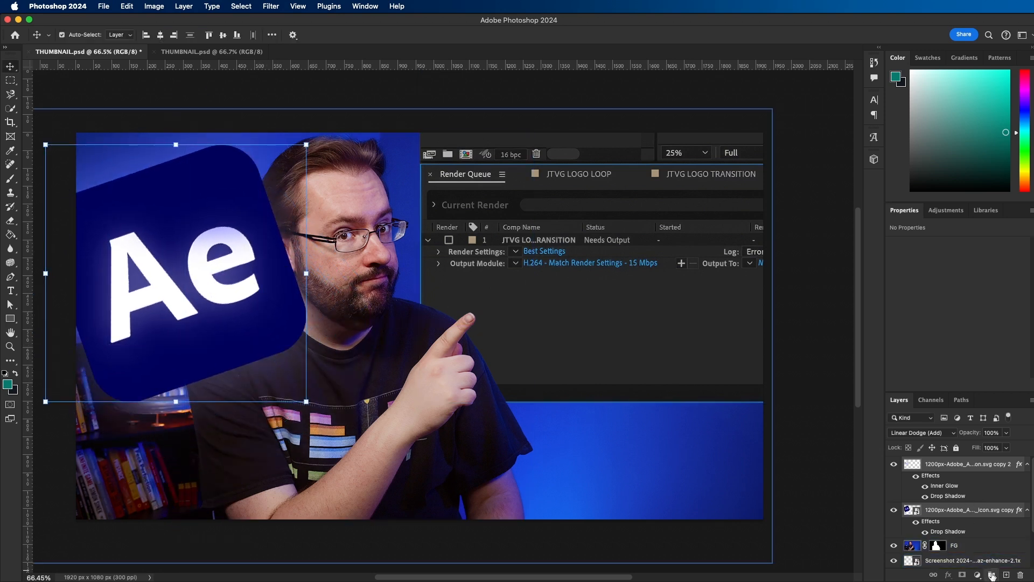
# - Group the two logo layers as AE Logo below the FG layer and nudge the group into place behind the man
pyautogui.click(991, 575)
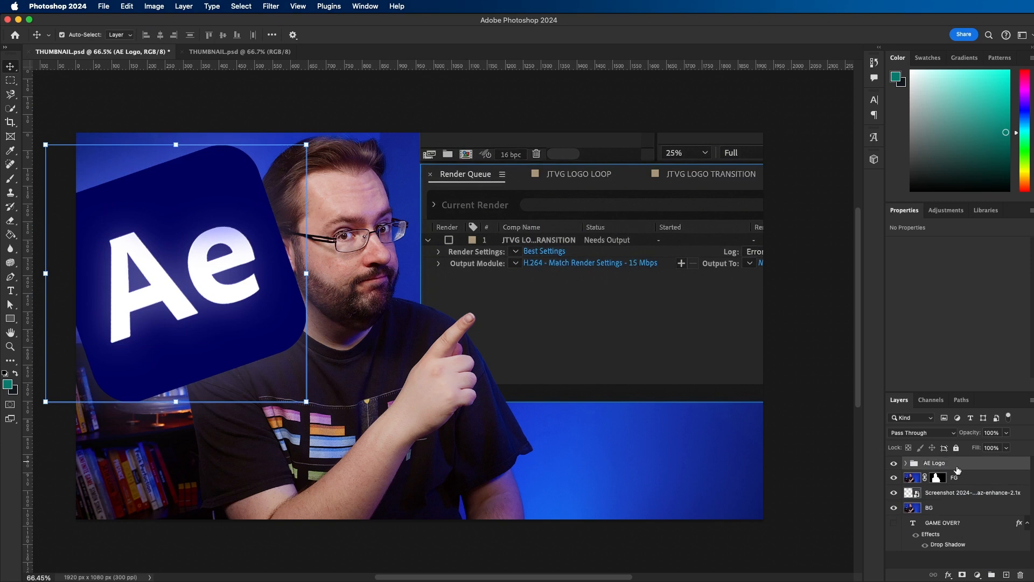
pyautogui.moveTo(965, 470); pyautogui.dragTo(964, 483)
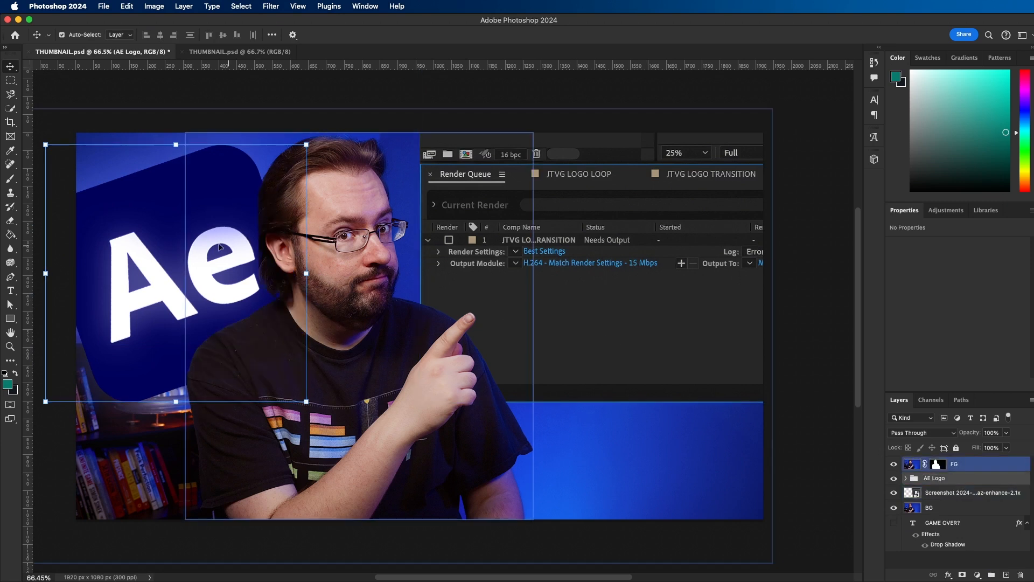
pyautogui.hotkey('shift', 'Right')
pyautogui.hotkey('shift', 'Up')
pyautogui.hotkey('shift', 'Up')
pyautogui.hotkey('shift', 'Right')
pyautogui.hotkey('shift', 'Right')
pyautogui.press('z')
pyautogui.moveTo(508, 306); pyautogui.dragTo(493, 321)
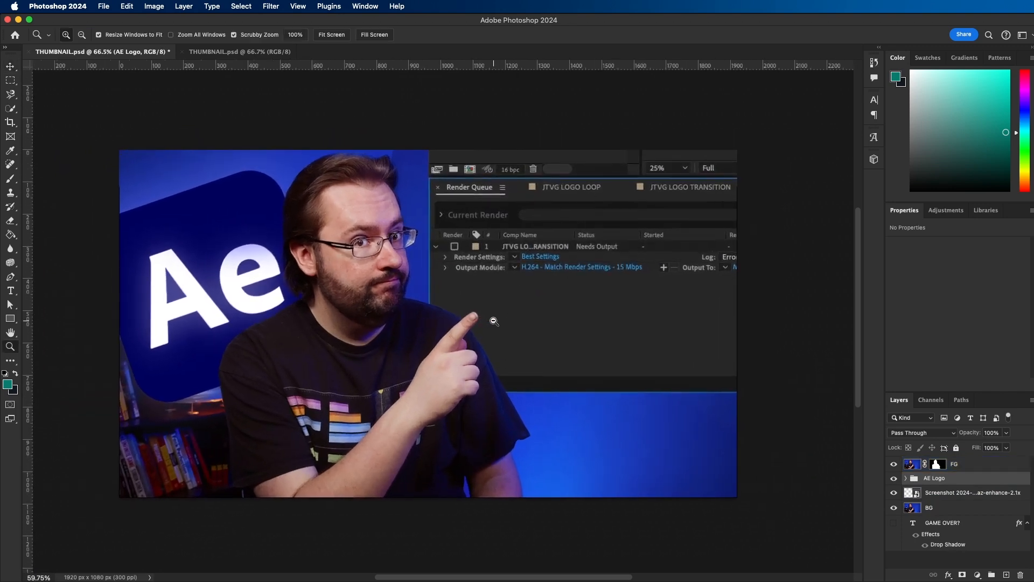
# - Add white 18 pt Futura PT Heavy text reading "CHANGE THIS!" on two lines over the Render Queue screenshot
pyautogui.press('v')
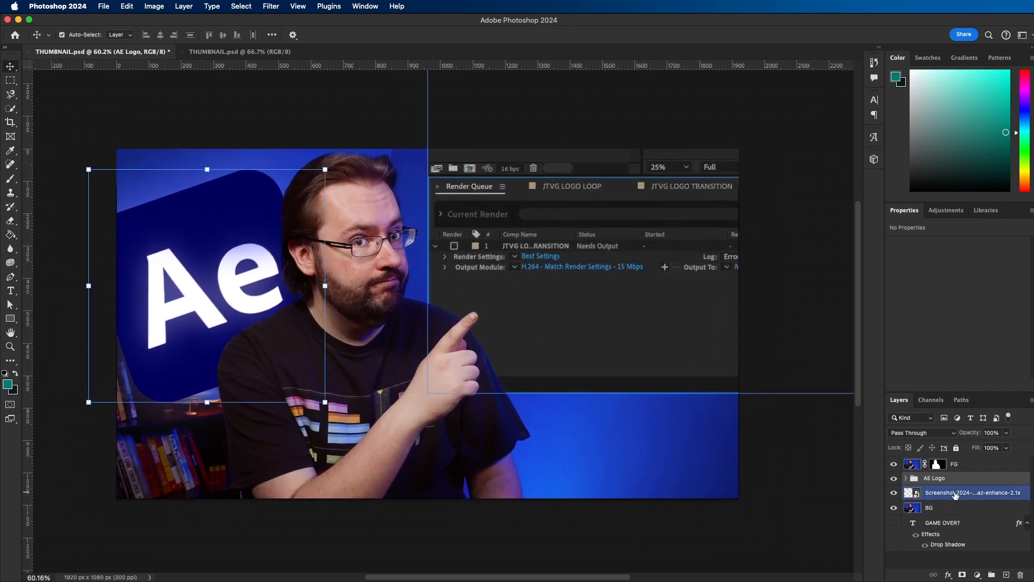
pyautogui.click(957, 495)
pyautogui.click(976, 560)
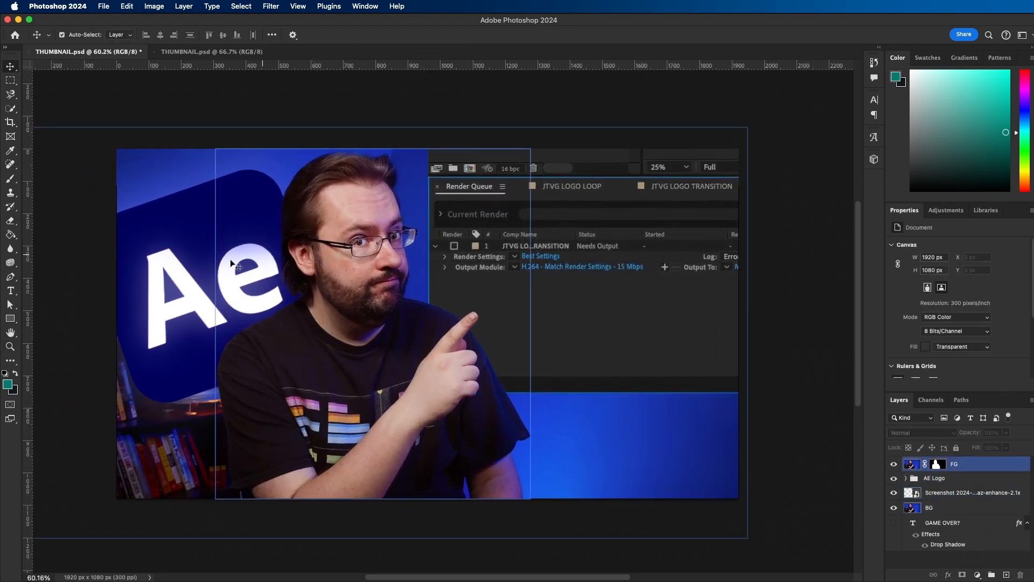
pyautogui.click(11, 292)
pyautogui.click(533, 326)
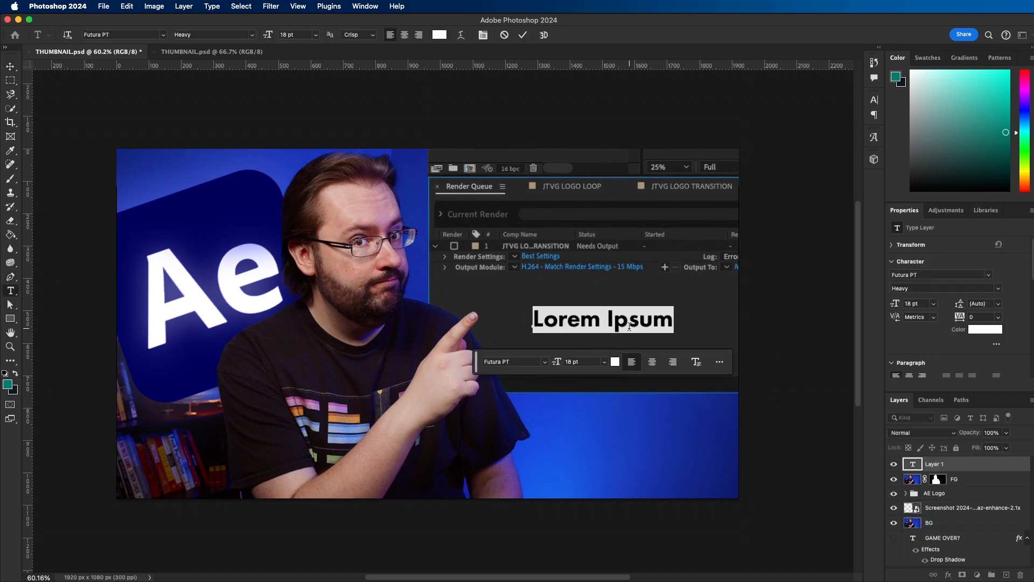
pyautogui.write('CHAN')
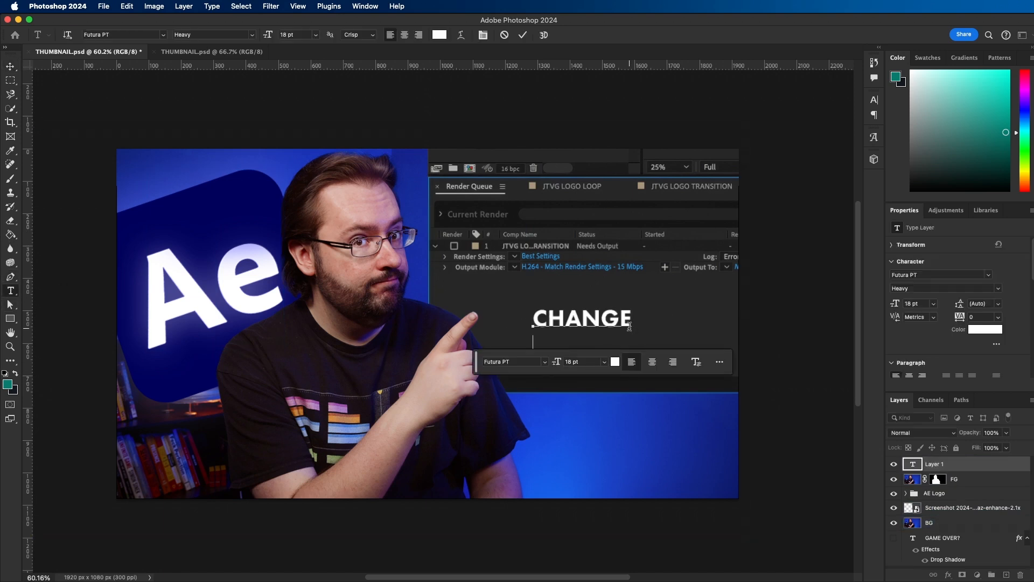
pyautogui.write('GE')
pyautogui.press('Return')
pyautogui.write('THIS!')
# - Set the leading of the whole "CHANGE THIS!" text to 18 pt
pyautogui.press('super+a')
pyautogui.click(874, 100)
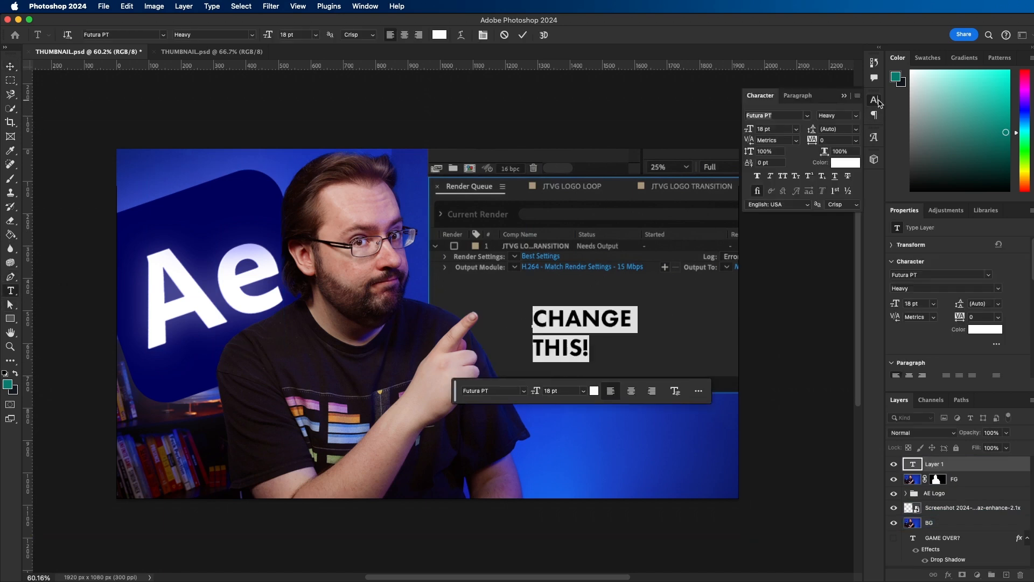
pyautogui.moveTo(811, 134); pyautogui.dragTo(808, 134)
pyautogui.press('super+Return')
# - Enlarge the "CHANGE THIS!" text to 42.66 pt, tilt it counterclockwise, and position it beside the pointing finger
pyautogui.press('super+t')
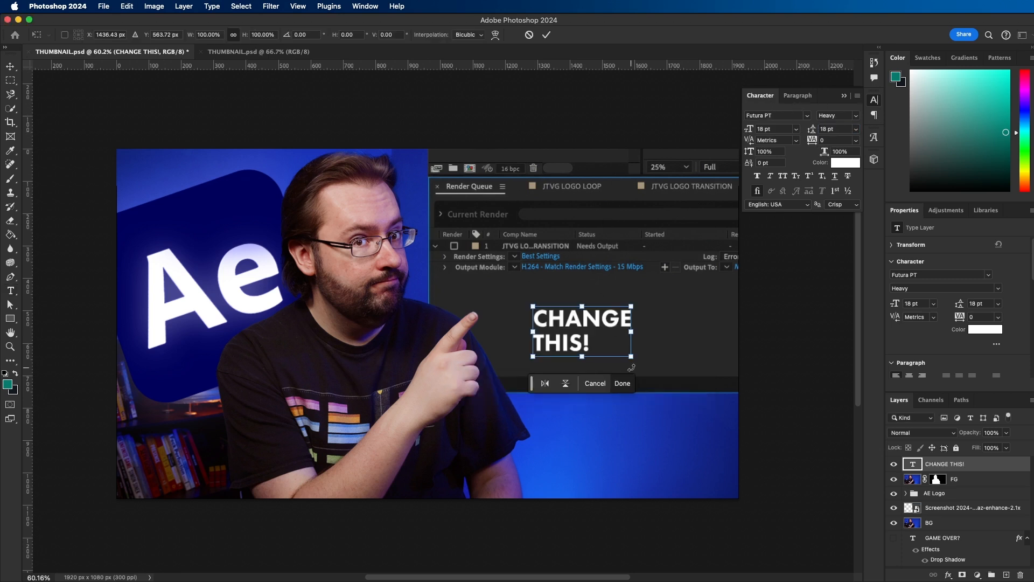
pyautogui.moveTo(632, 356); pyautogui.dragTo(756, 419)
pyautogui.moveTo(768, 328); pyautogui.dragTo(751, 310)
pyautogui.moveTo(608, 387); pyautogui.dragTo(610, 393)
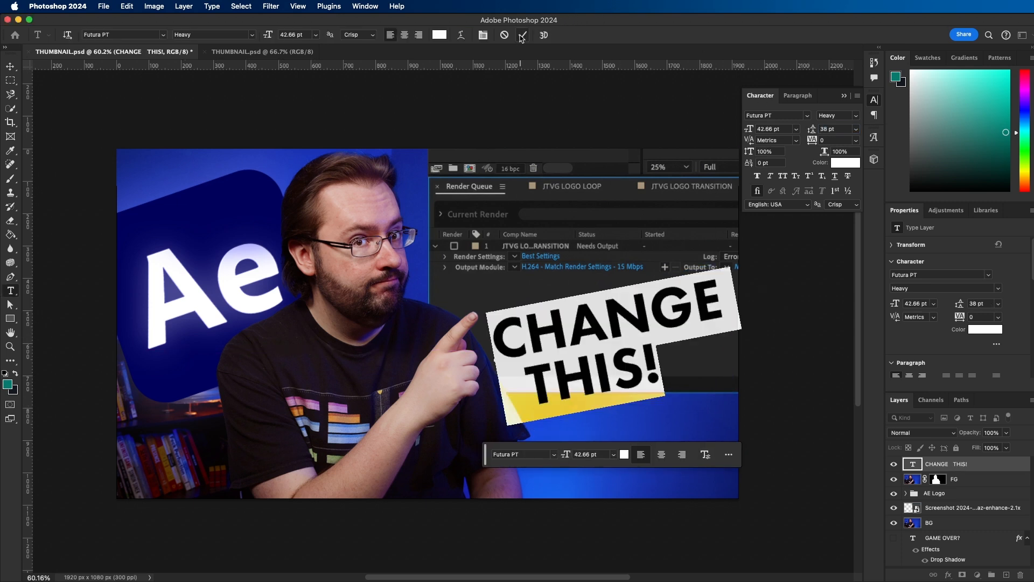
# - Commit the tilted "CHANGE THIS!" text and add a Drop Shadow effect to its layer
pyautogui.click(521, 35)
pyautogui.press('v')
pyautogui.rightClick(951, 463)
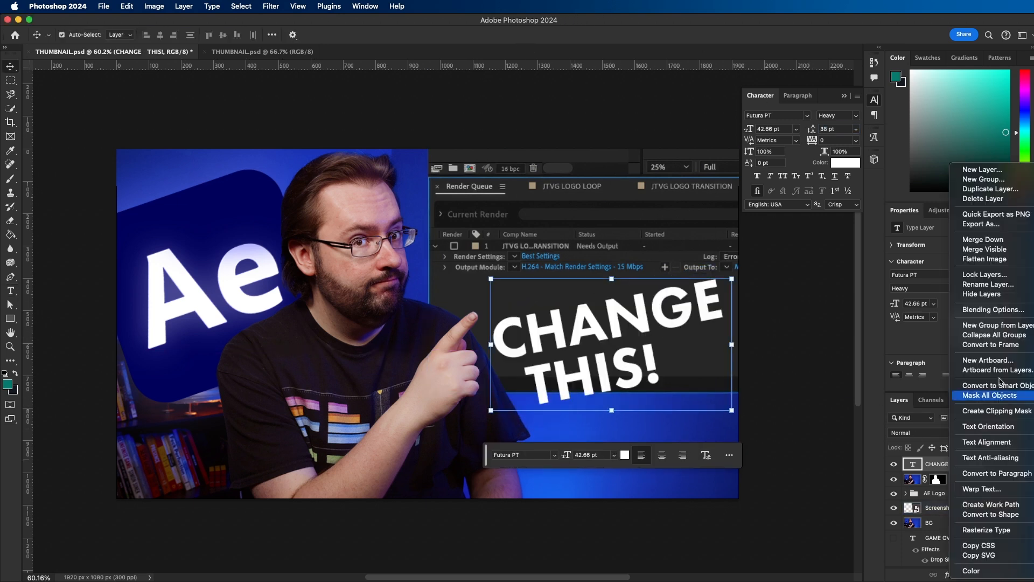
pyautogui.click(1007, 309)
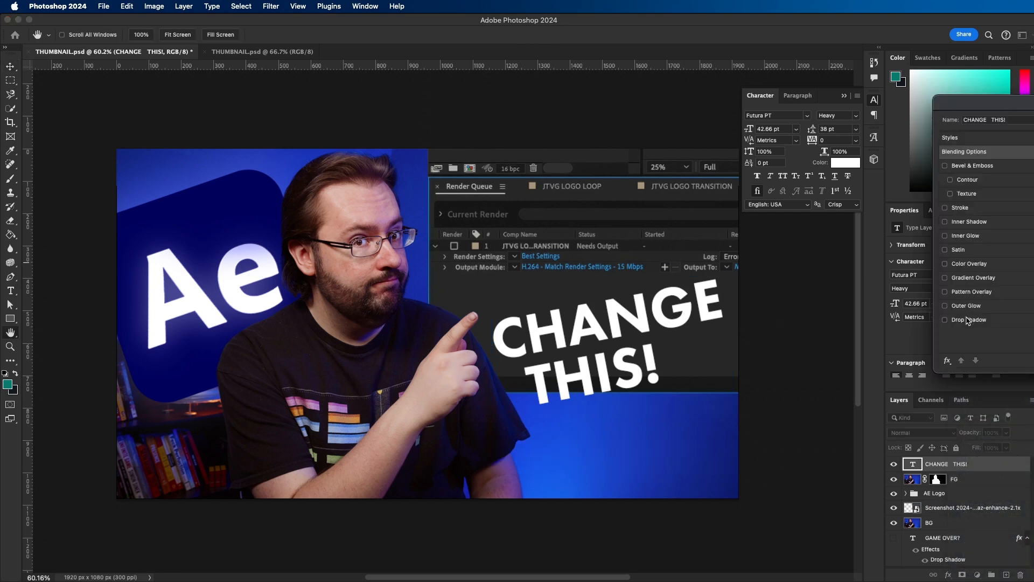
pyautogui.click(945, 320)
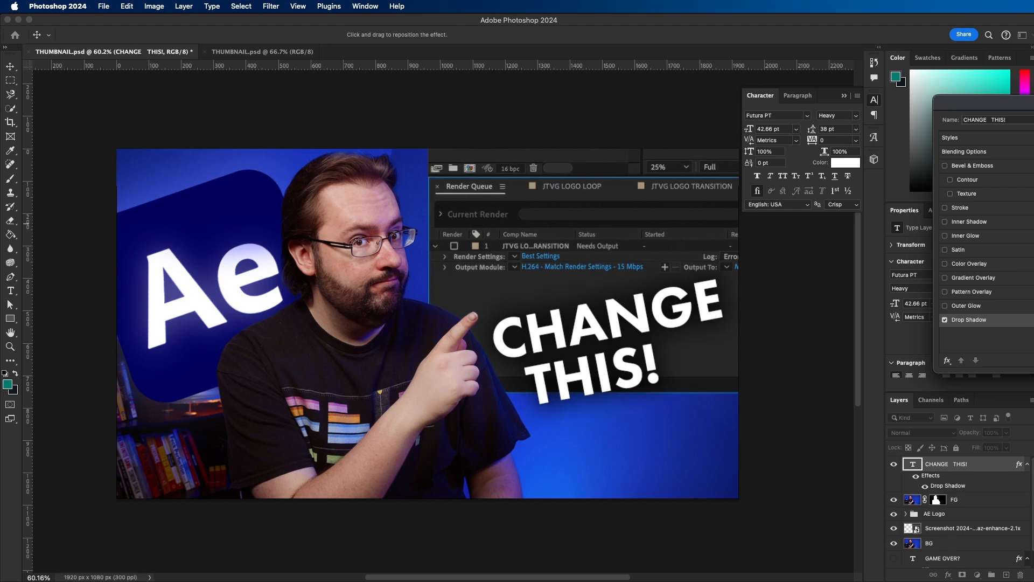
# - Add a thicker black (000000) Stroke effect to the "CHANGE THIS!" text and accept the layer style
pyautogui.click(959, 208)
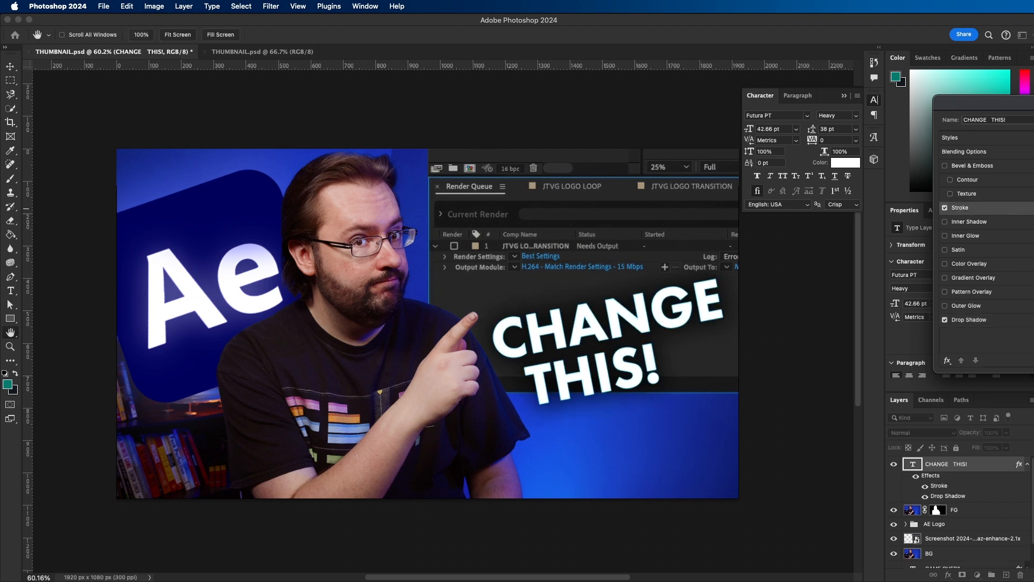
pyautogui.click(1033, 240)
pyautogui.moveTo(322, 332); pyautogui.dragTo(312, 387)
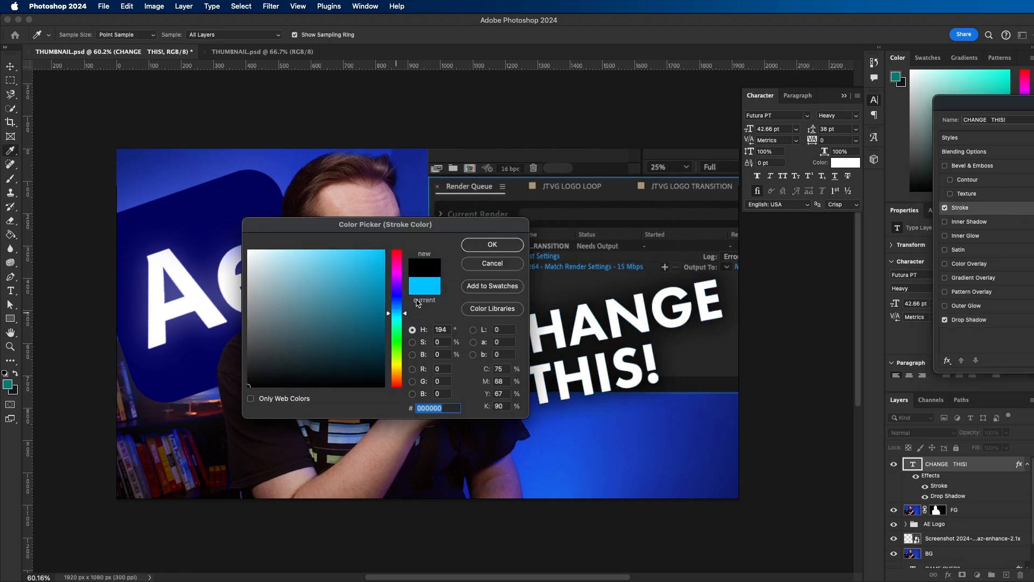
pyautogui.click(492, 245)
pyautogui.moveTo(1032, 154); pyautogui.dragTo(1032, 154)
pyautogui.press('Return')
# - Move the Render Queue screenshot layer slightly upward behind the headline text
pyautogui.moveTo(636, 225); pyautogui.dragTo(638, 197)
pyautogui.moveTo(637, 310); pyautogui.dragTo(637, 286)
pyautogui.moveTo(625, 212); pyautogui.dragTo(628, 228)
pyautogui.click(635, 290)
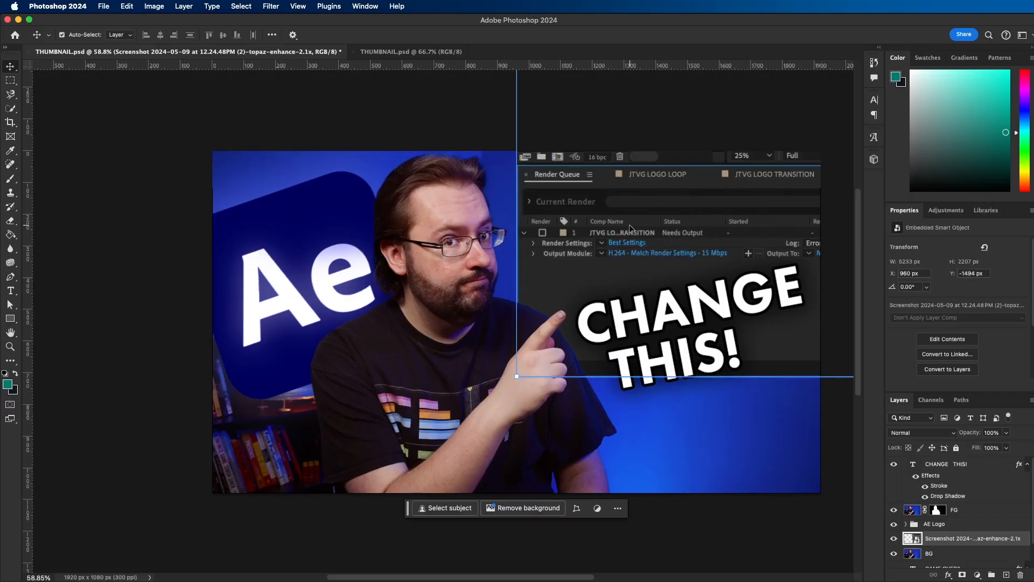
# - Enlarge the Render Queue screenshot to 6629 x 2796 px and shift the "CHANGE THIS!" text down below the output module row
pyautogui.click(632, 382)
pyautogui.moveTo(631, 381); pyautogui.dragTo(297, 442)
pyautogui.click(662, 392)
pyautogui.hotkey('ctrl', 't')
pyautogui.moveTo(656, 377); pyautogui.dragTo(792, 338)
pyautogui.moveTo(699, 428); pyautogui.dragTo(690, 496)
pyautogui.moveTo(430, 359); pyautogui.dragTo(768, 334)
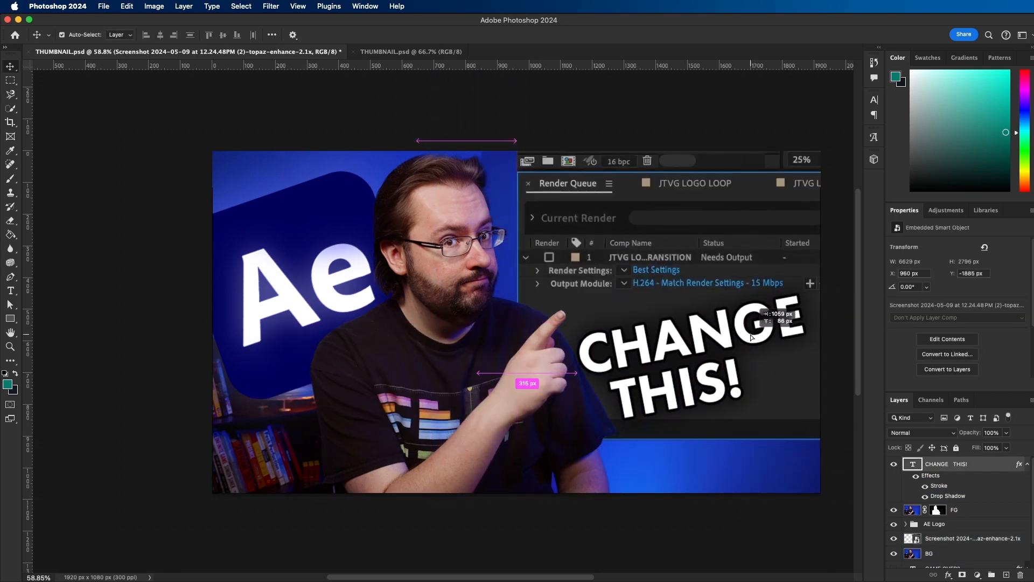
pyautogui.click(715, 216)
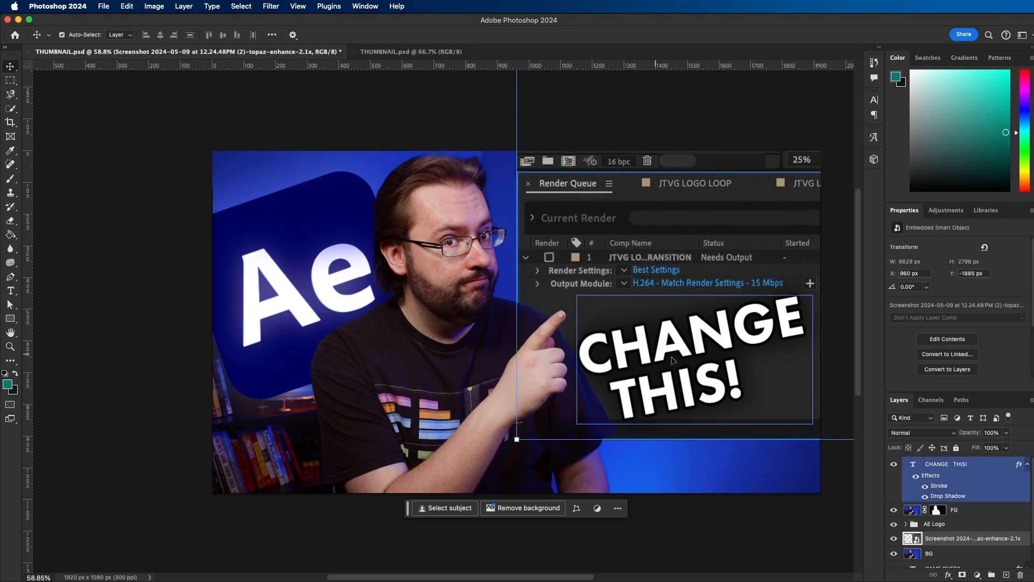
# - Scale the "CHANGE THIS!" text down to 37.44 pt within the dark area of the screenshot
pyautogui.click(699, 349)
pyautogui.moveTo(816, 293); pyautogui.dragTo(767, 319)
pyautogui.press('Return')
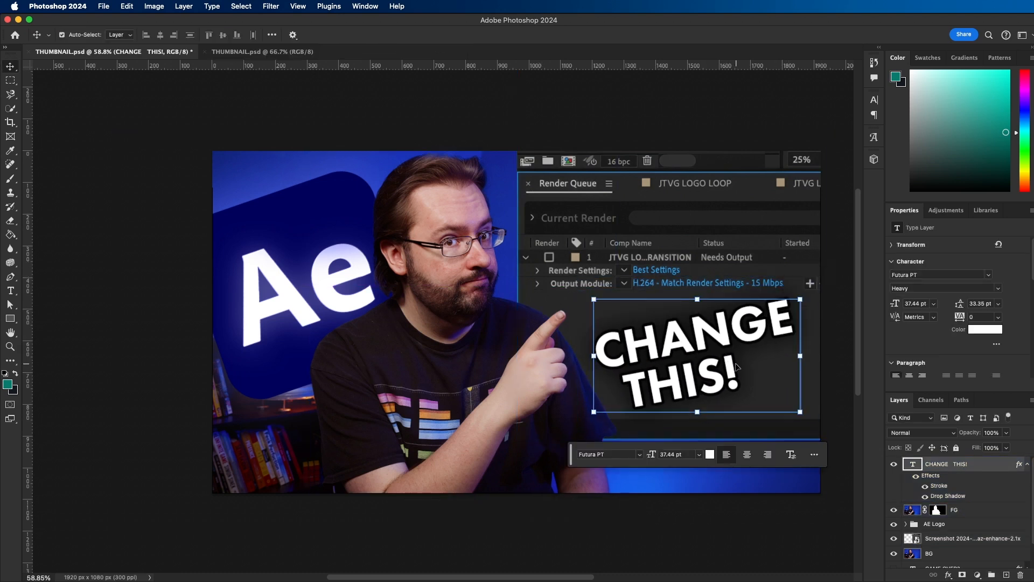
# - Replace the exclamation mark with an ellipsis so the headline reads "CHANGE THIS...", and deselect the layer
pyautogui.doubleClick(737, 366)
pyautogui.write('...')
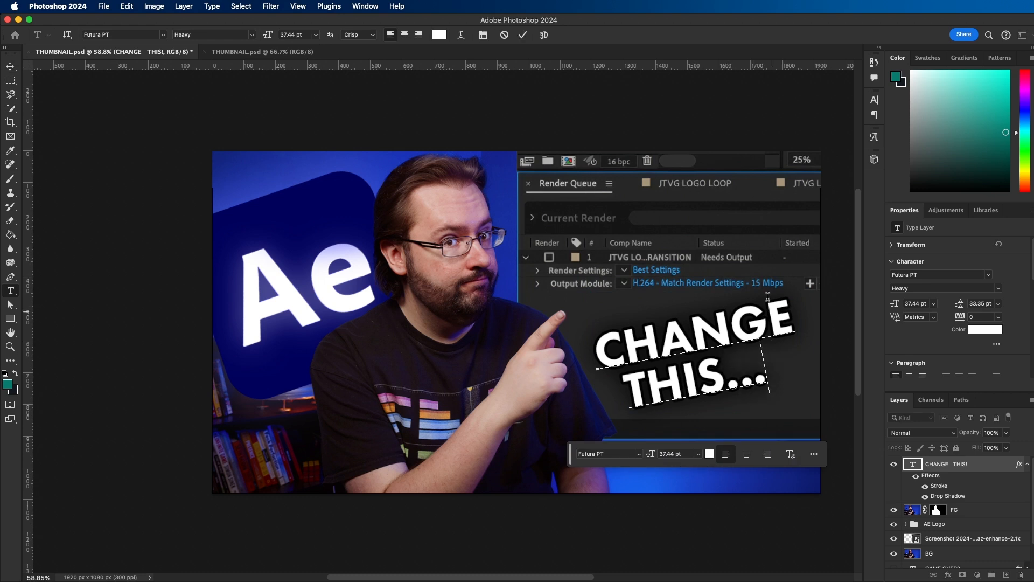
pyautogui.press('super+Return')
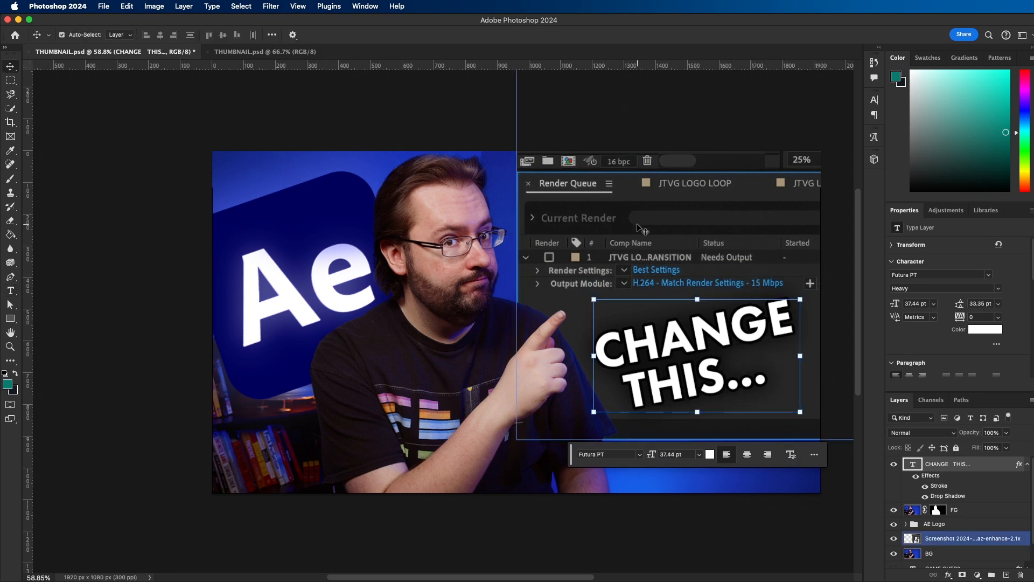
pyautogui.click(747, 110)
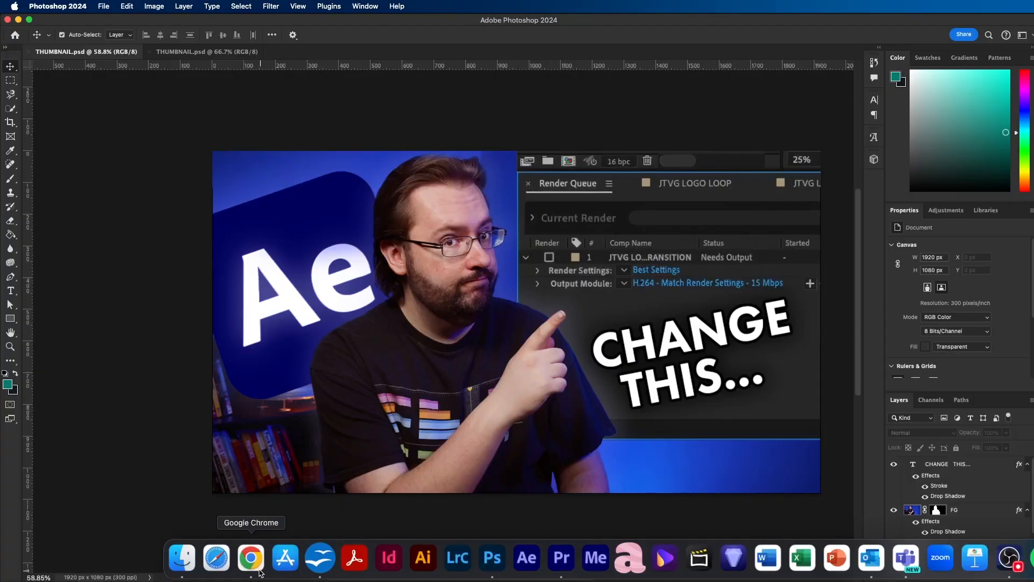
# - Switch to Chrome and search the Graphics category of Envato Elements for "light energy" in a new tab
pyautogui.click(258, 569)
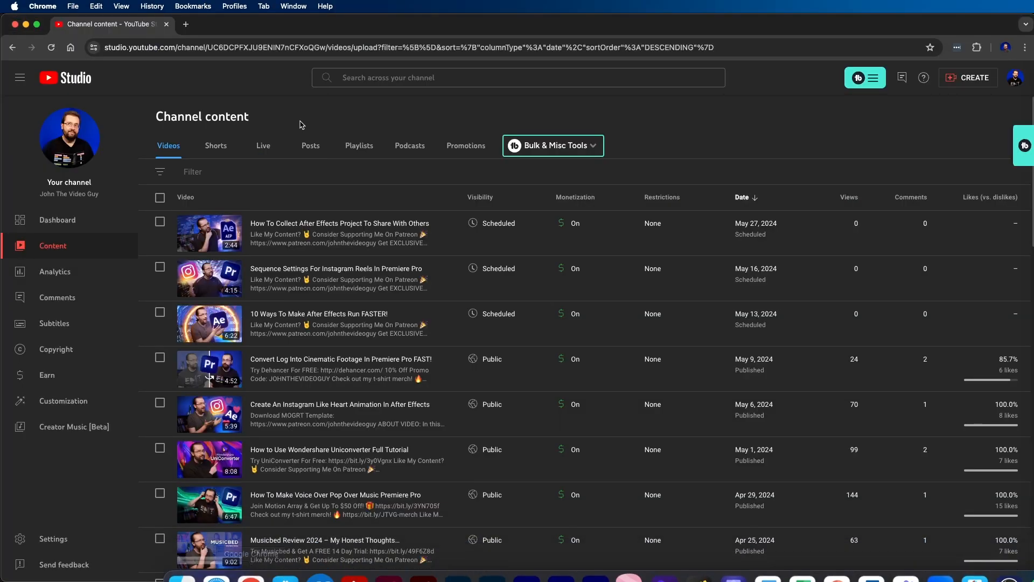
pyautogui.click(186, 25)
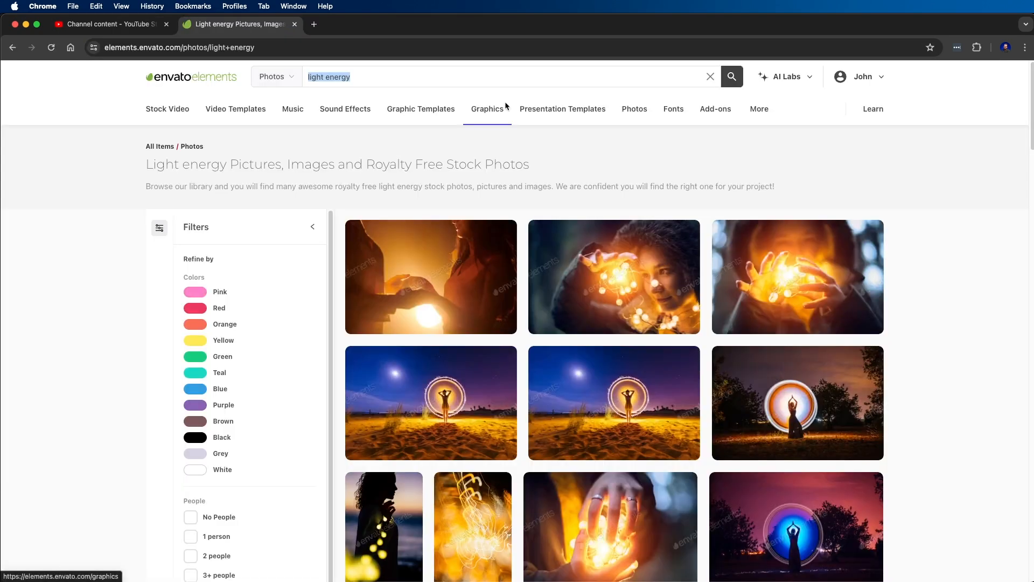
pyautogui.click(503, 106)
pyautogui.click(364, 77)
pyautogui.write('light energy')
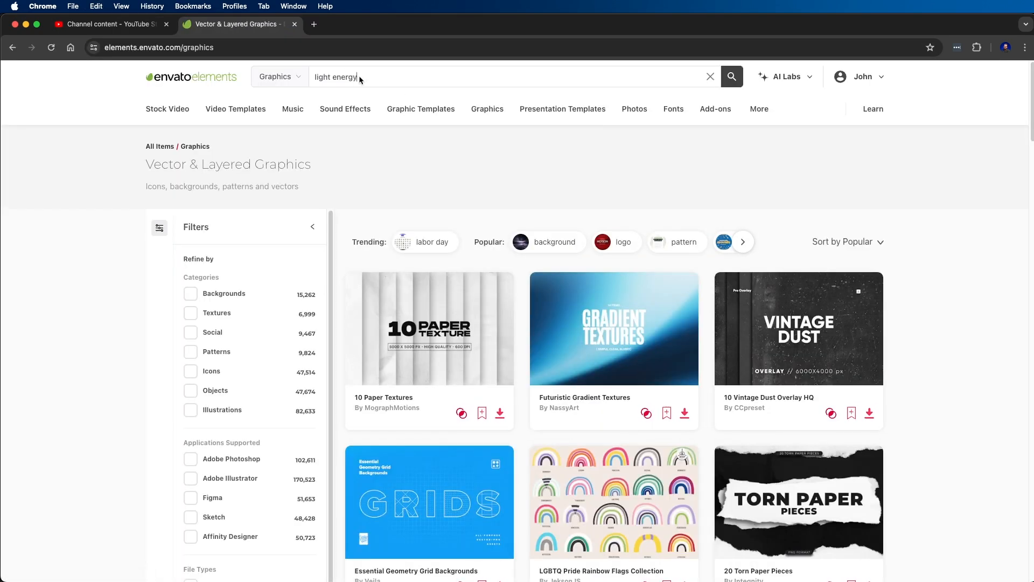
pyautogui.press('Return')
# - Filter the results to Backgrounds, download Speed Light Trail Background, and preview 01 Speed Light Trail Background Blue.jpg
pyautogui.scroll(-5, 431, 312)
pyautogui.scroll(5, 323, 301)
pyautogui.click(243, 294)
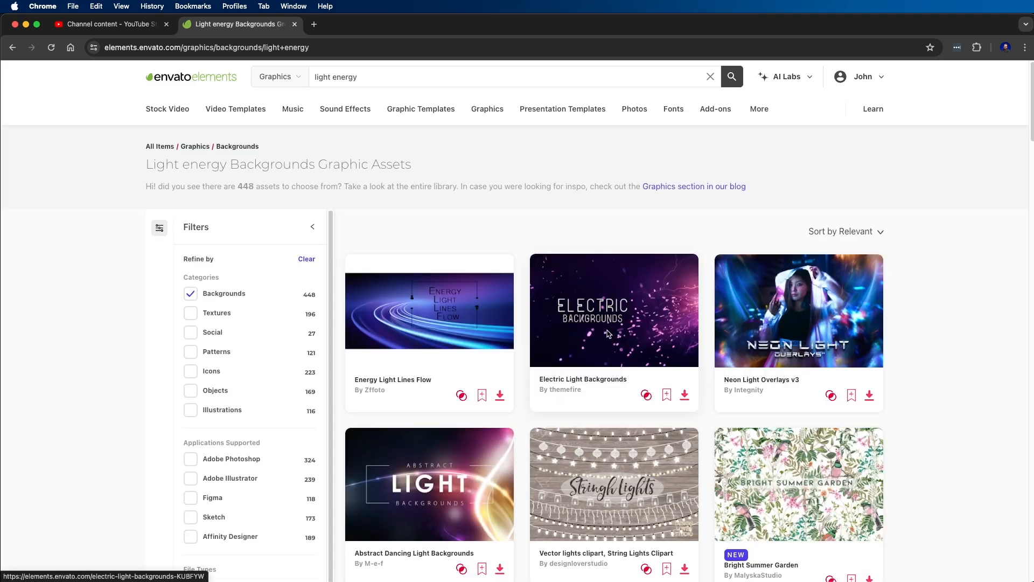
pyautogui.scroll(-15, 607, 333)
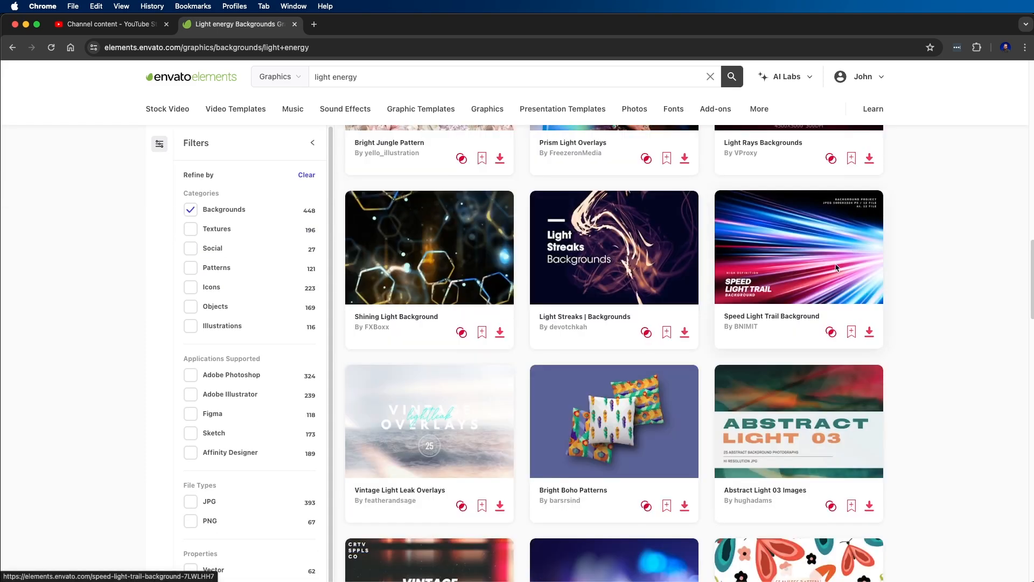
pyautogui.scroll(1, 877, 359)
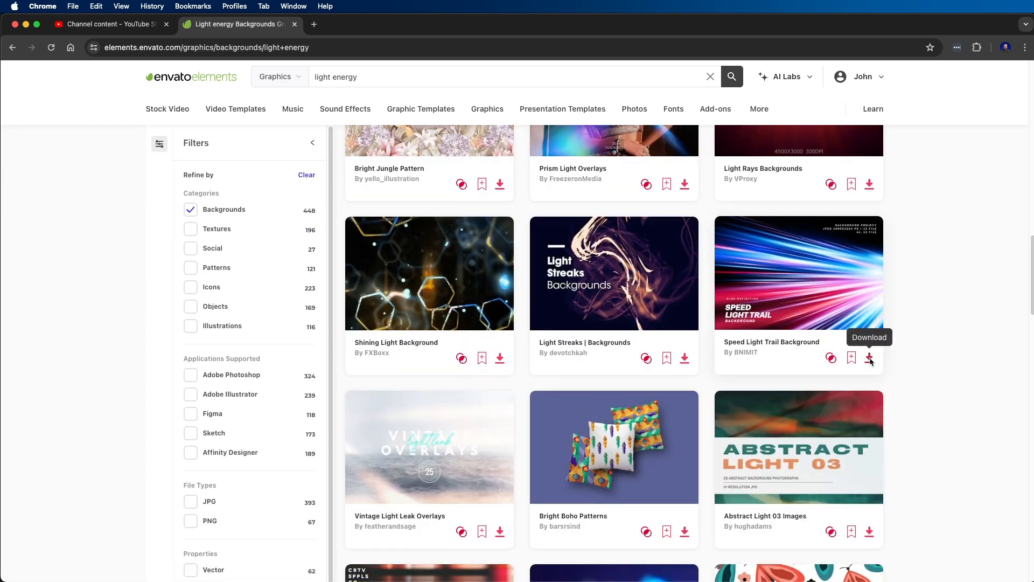
pyautogui.click(869, 359)
pyautogui.click(428, 421)
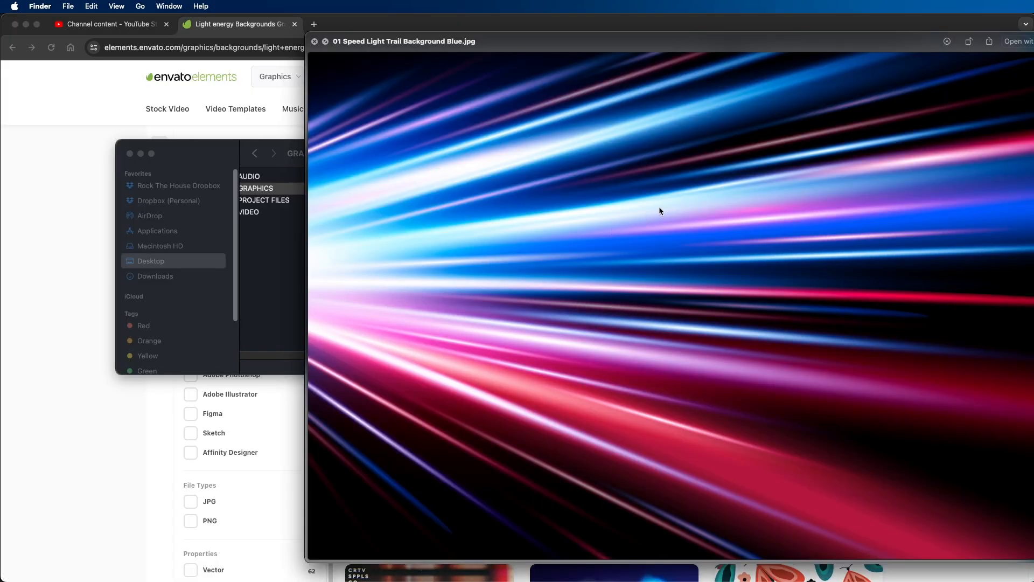
pyautogui.press('space')
# - In Photoshop, place 01 Speed Light Trail Background Blue.jpg above the BG layer at 1620 x 1080 px, shifted slightly past the canvas's left edge
pyautogui.click(489, 563)
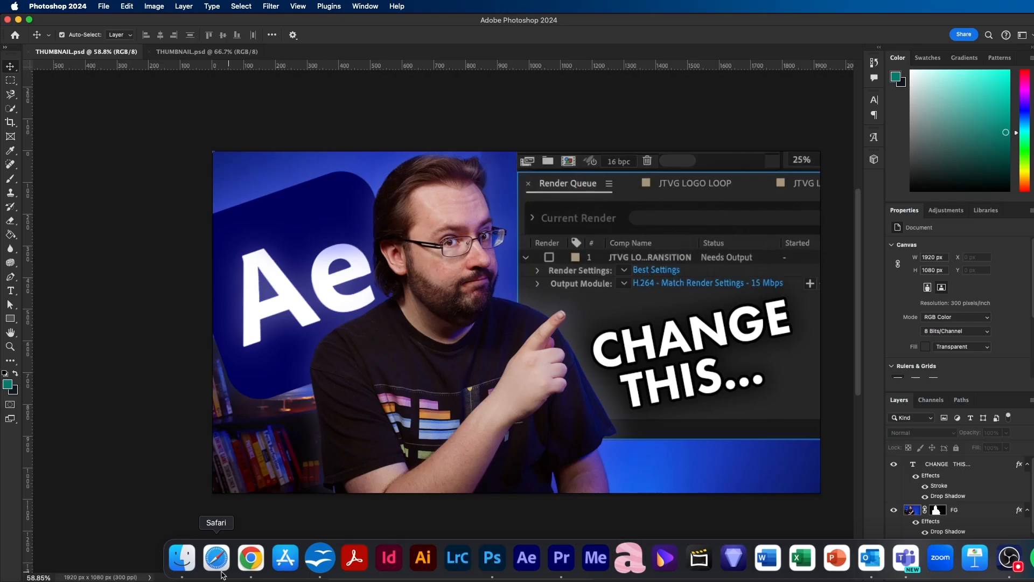
pyautogui.click(932, 525)
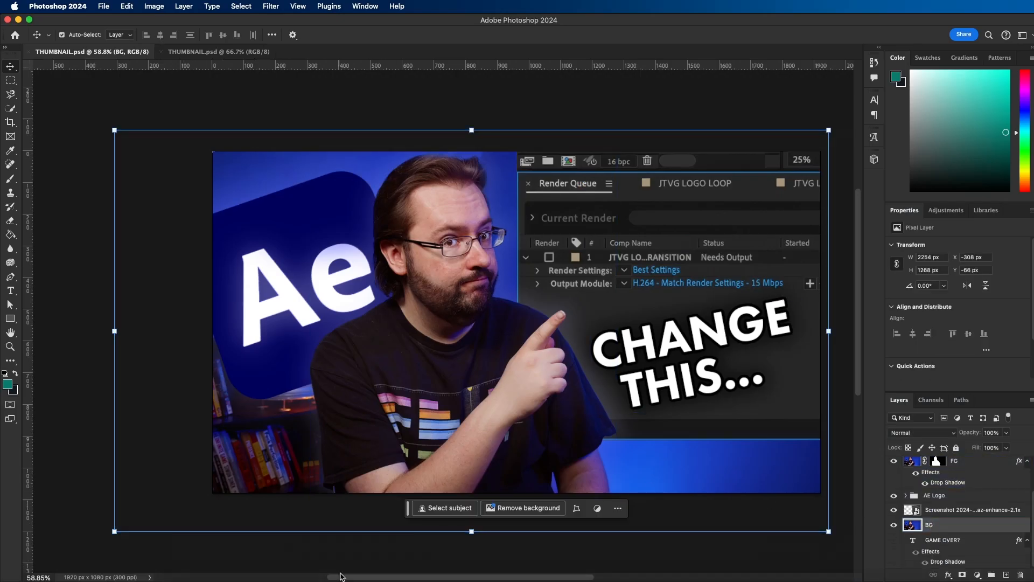
pyautogui.moveTo(207, 576)
pyautogui.click(211, 558)
pyautogui.moveTo(811, 263); pyautogui.dragTo(727, 205)
pyautogui.moveTo(513, 258); pyautogui.dragTo(452, 258)
pyautogui.press('Return')
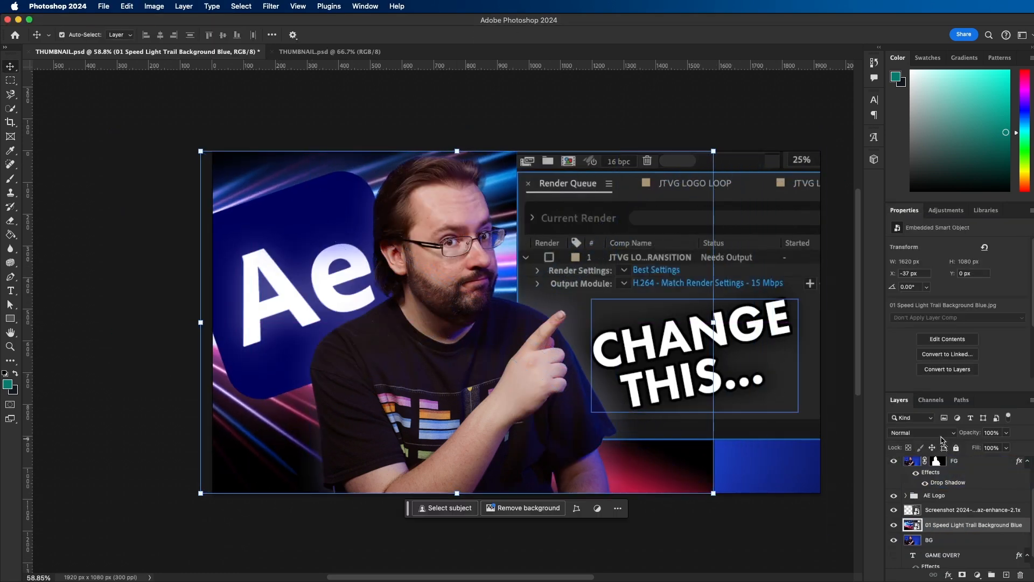
# - Set the blend mode of the Speed Light Trail layer to Linear Dodge (Add) and deselect it
pyautogui.click(945, 434)
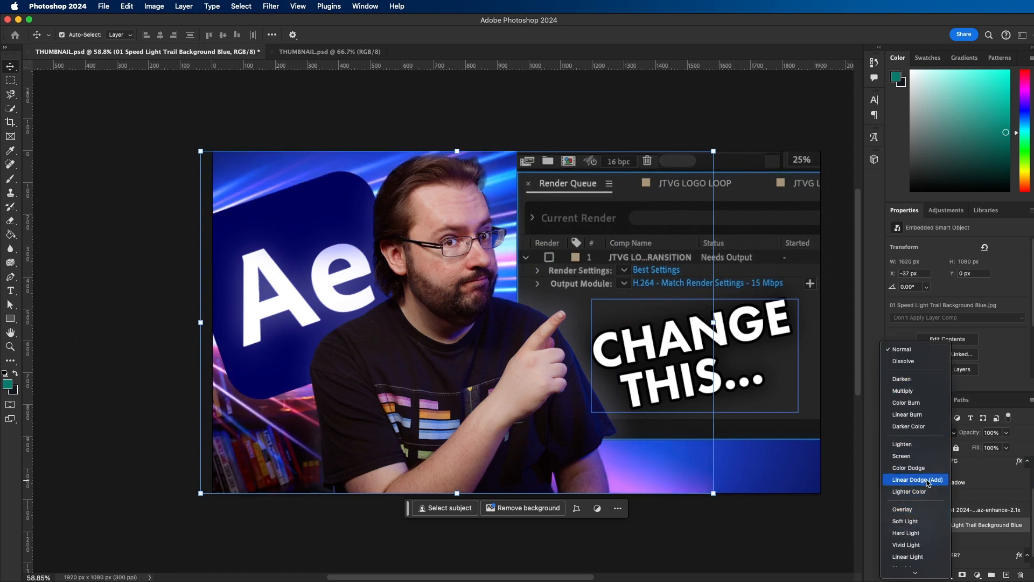
pyautogui.click(927, 480)
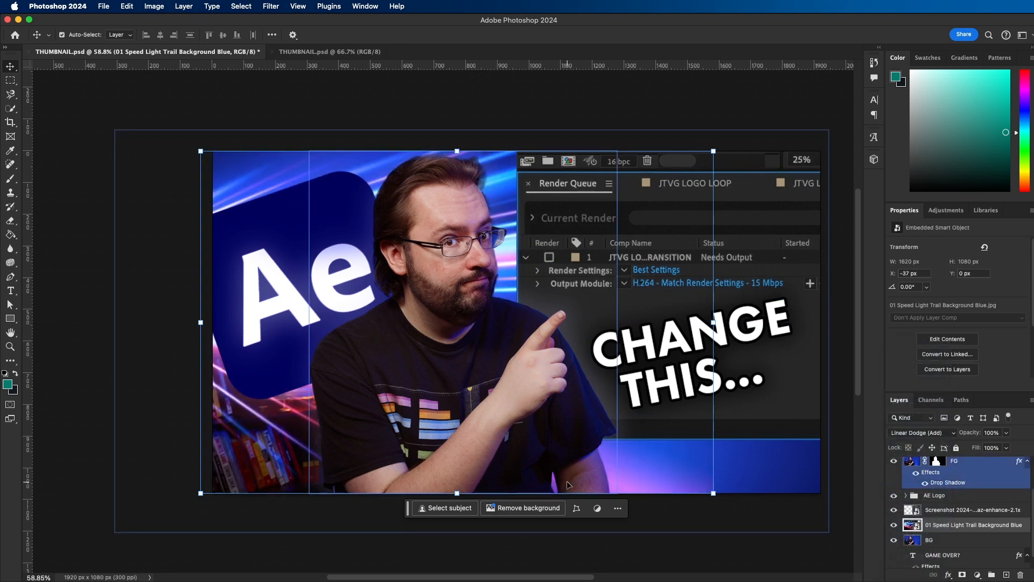
pyautogui.click(743, 469)
pyautogui.click(692, 454)
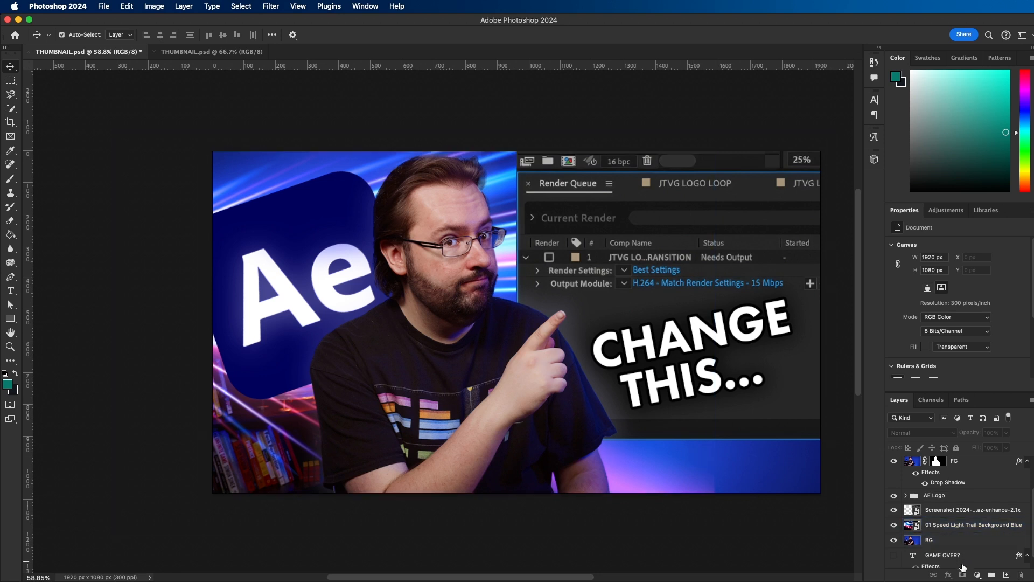
# - Add a layer mask to the light trail layer and fade its right edge with a black 508 px brush at 0% hardness
pyautogui.click(928, 525)
pyautogui.click(963, 574)
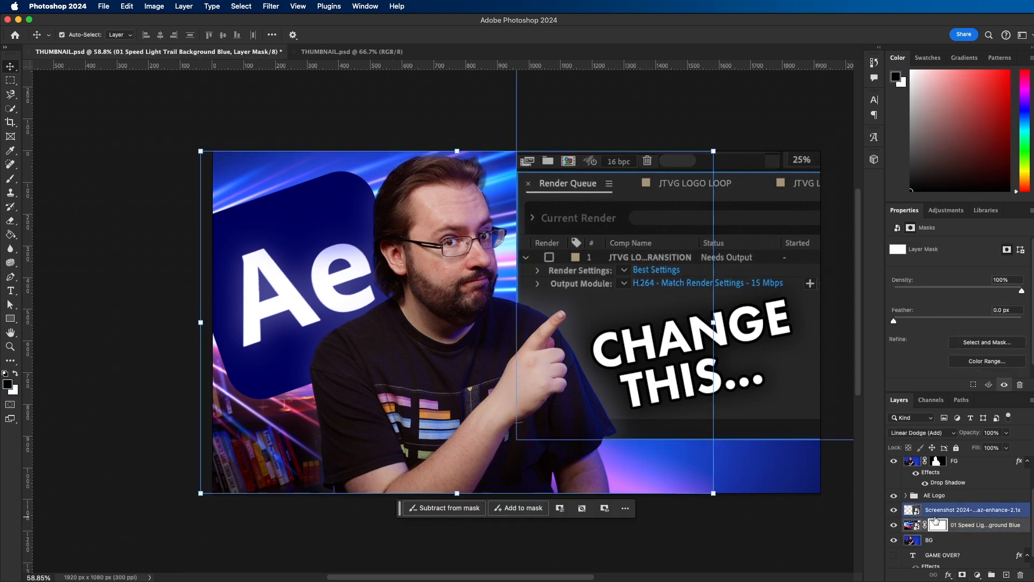
pyautogui.press('b')
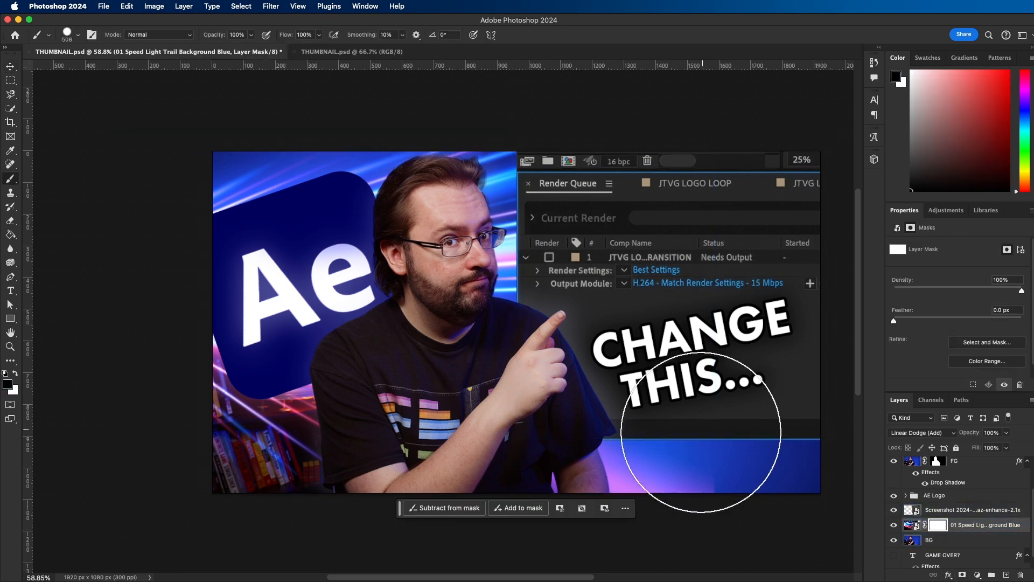
pyautogui.click(68, 36)
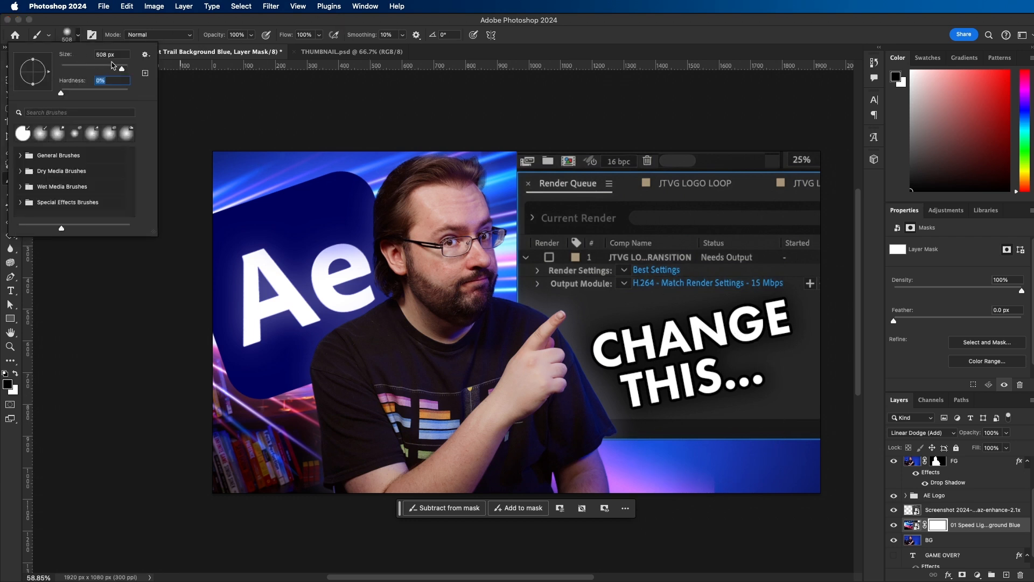
pyautogui.press('Return')
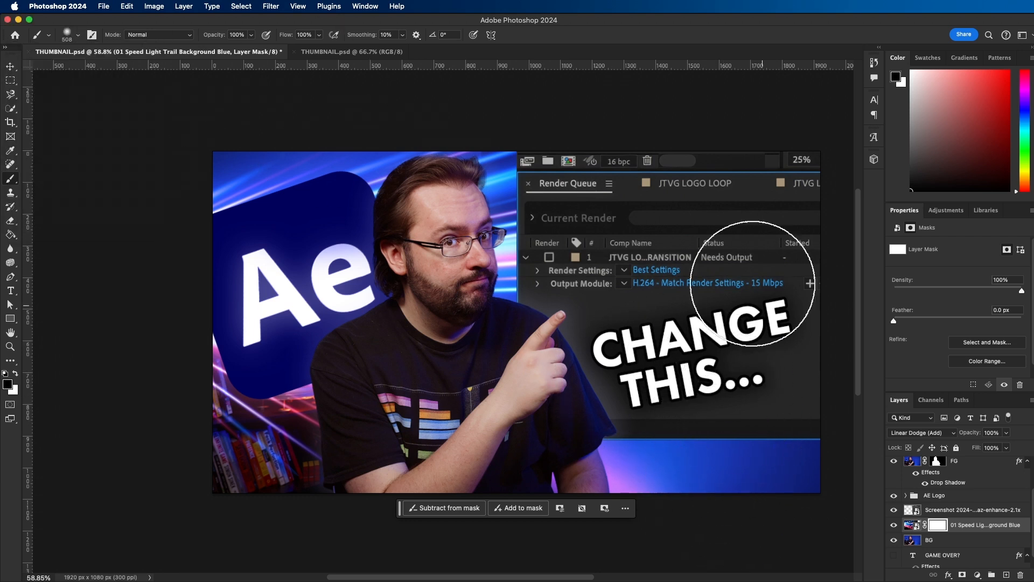
pyautogui.press('v')
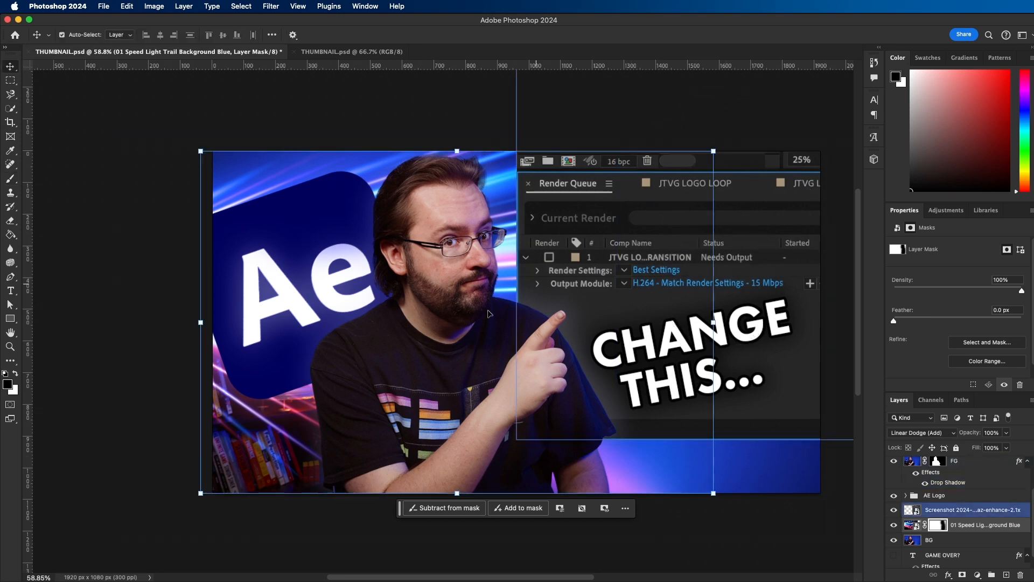
pyautogui.click(796, 536)
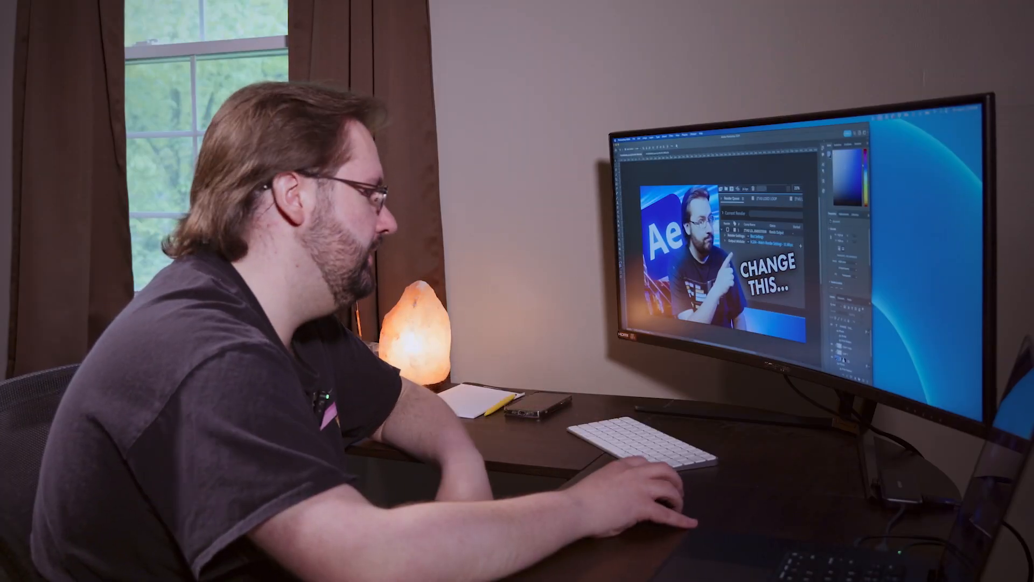
# - In YouTube Studio in Chrome, upload 2024-05-27 - RENDER PRESETS AE.mp4 from the DRAFTS folder as a new video
pyautogui.click(708, 339)
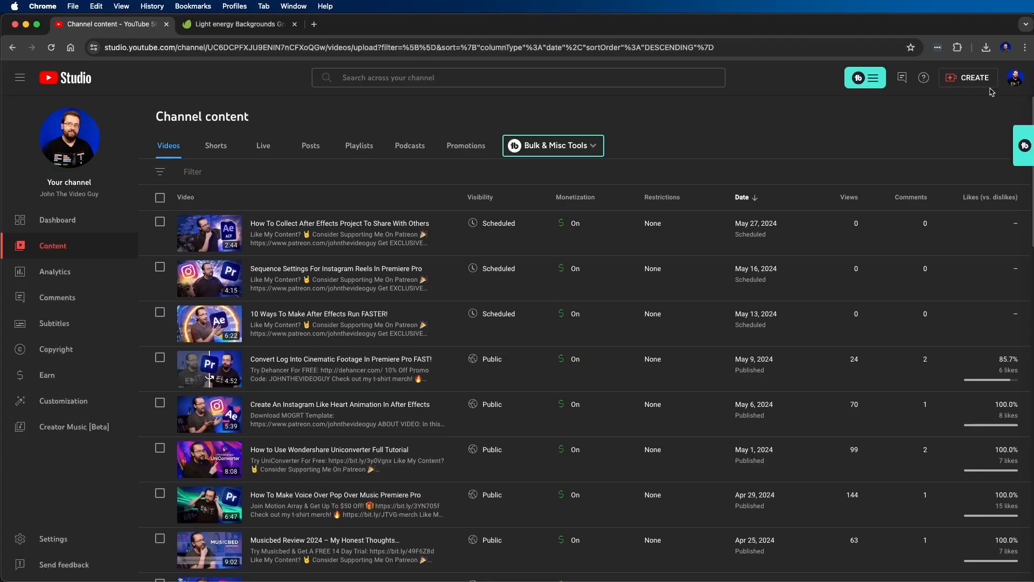
pyautogui.click(985, 79)
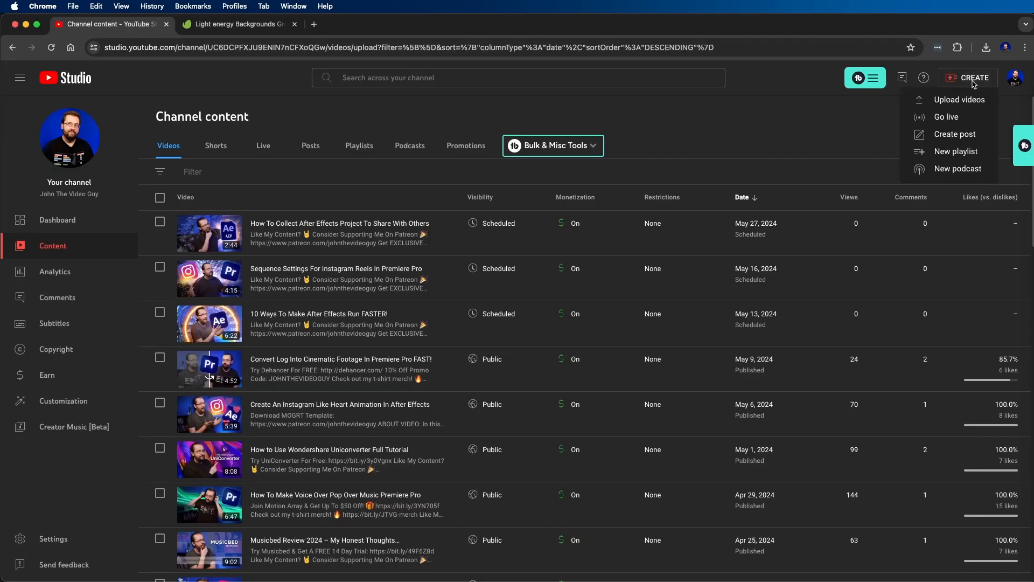
pyautogui.click(968, 100)
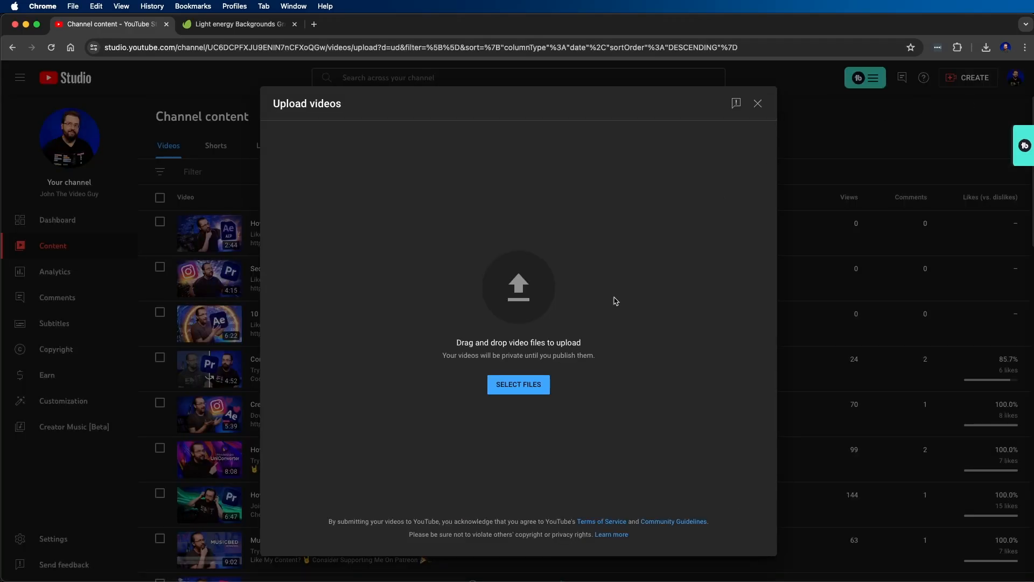
pyautogui.click(528, 386)
pyautogui.click(538, 244)
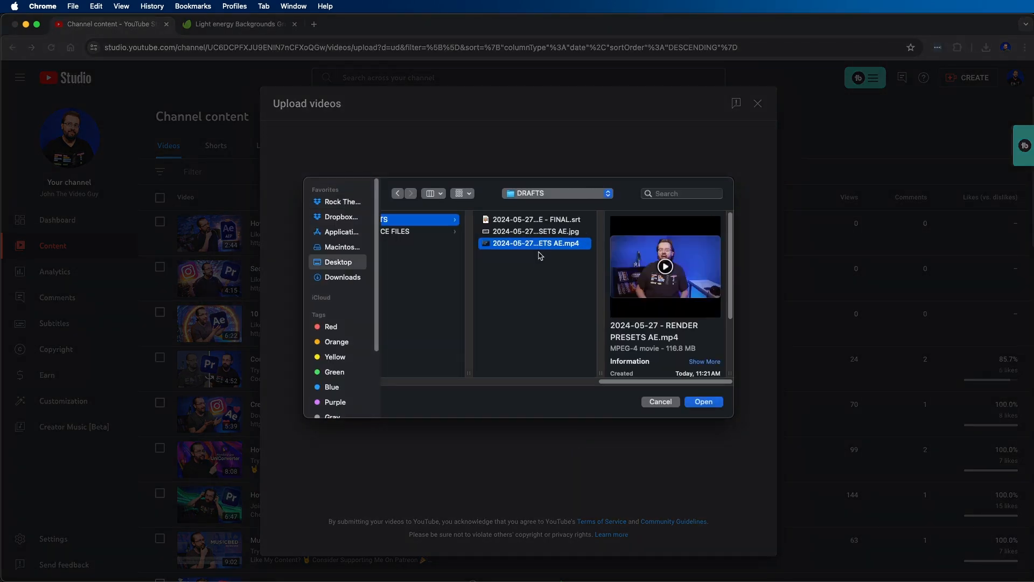
pyautogui.click(704, 401)
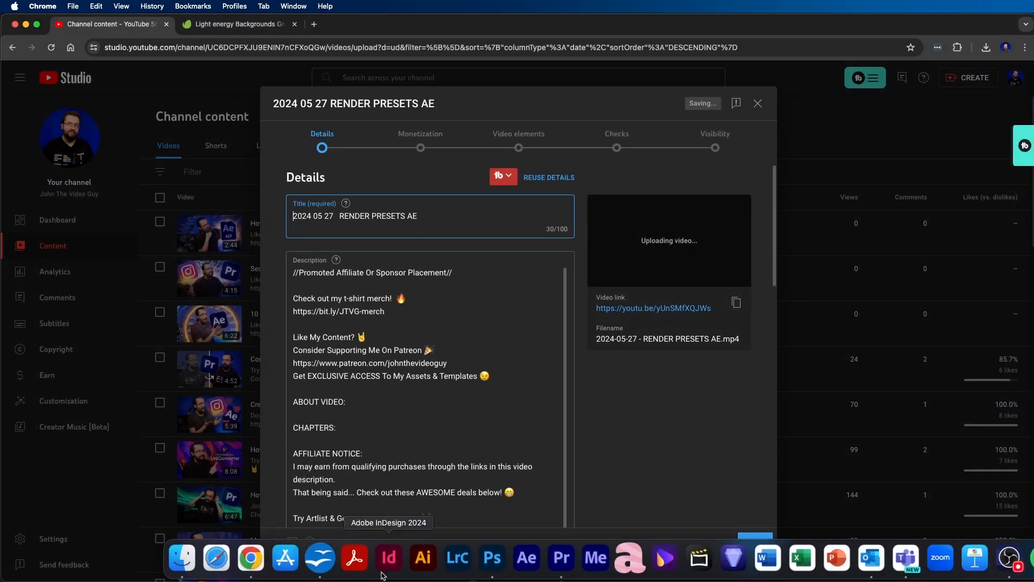
# - Copy "How To Save Render Presets In After Effects" from the content schedule in OpenOffice Writer and use it as the YouTube video title in Chrome
pyautogui.click(321, 559)
pyautogui.moveTo(526, 195); pyautogui.dragTo(295, 193)
pyautogui.press('super+c')
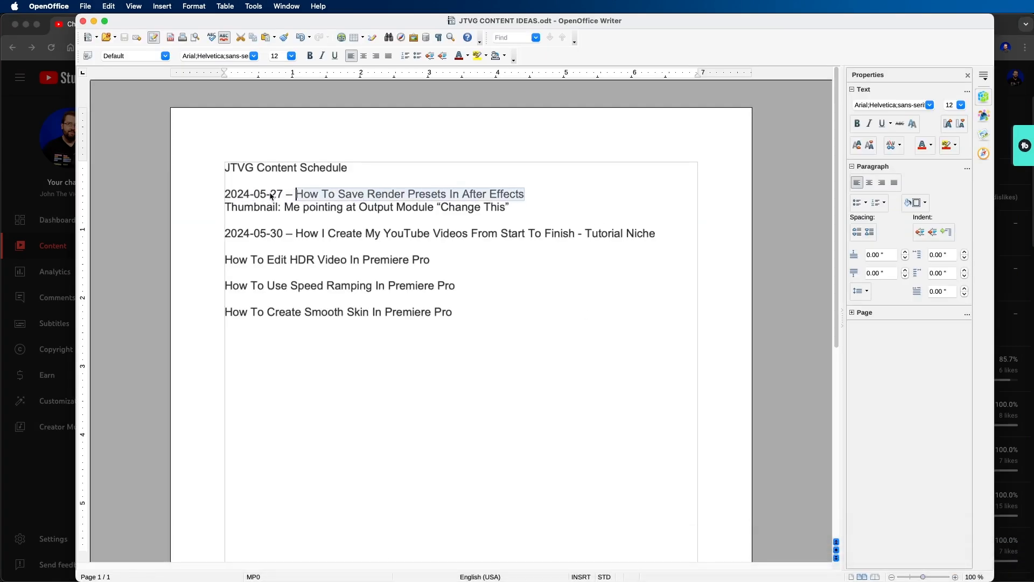
pyautogui.click(36, 199)
pyautogui.press('super+a')
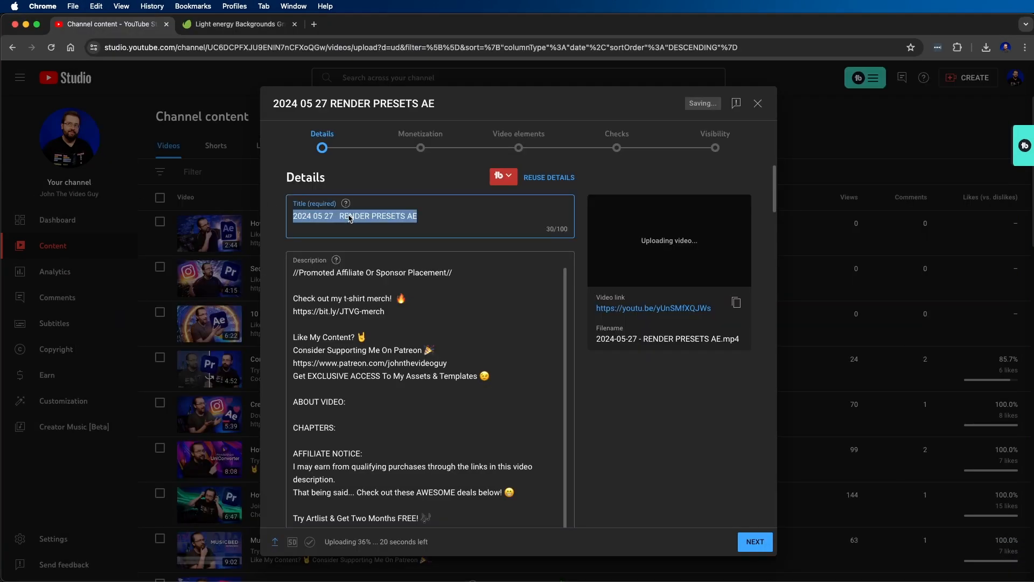
pyautogui.press('super+v')
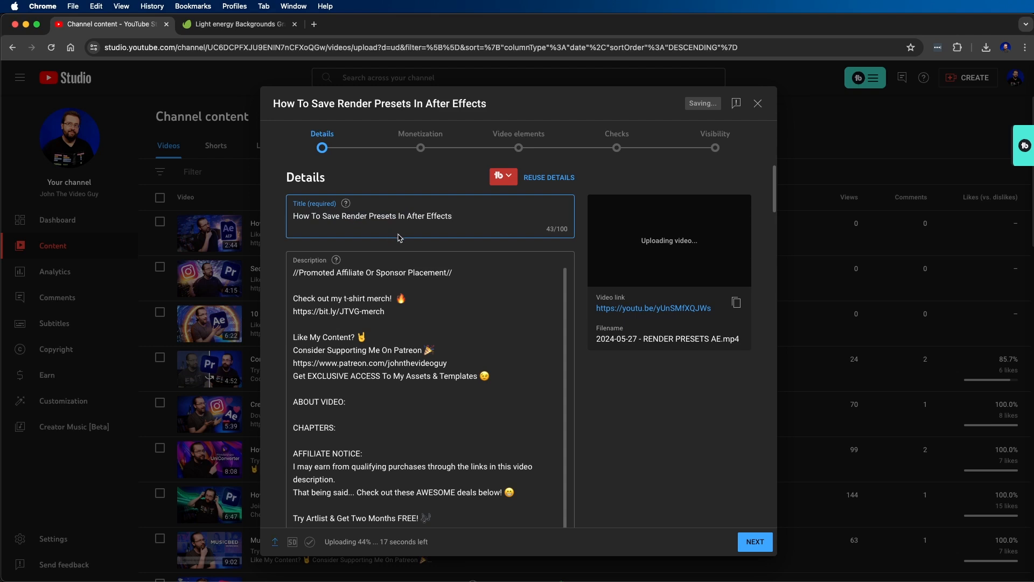
# - Review the description template from the merch and Patreon links through the affiliate deals to the closing channel bio
pyautogui.scroll(-2, 628, 373)
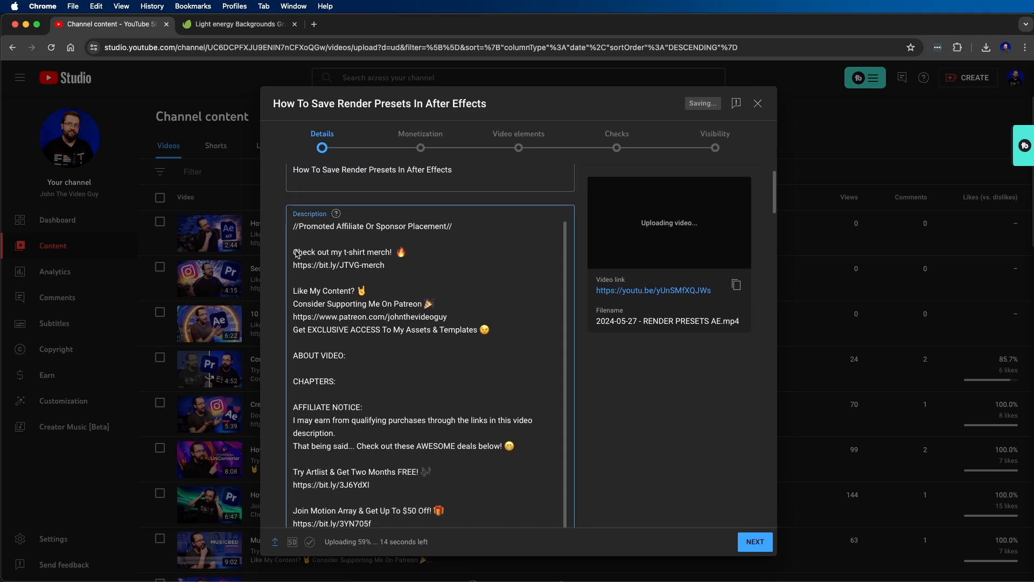
pyautogui.moveTo(293, 252); pyautogui.dragTo(367, 291)
pyautogui.moveTo(435, 317); pyautogui.dragTo(492, 490)
pyautogui.scroll(-5, 480, 399)
pyautogui.click(478, 410)
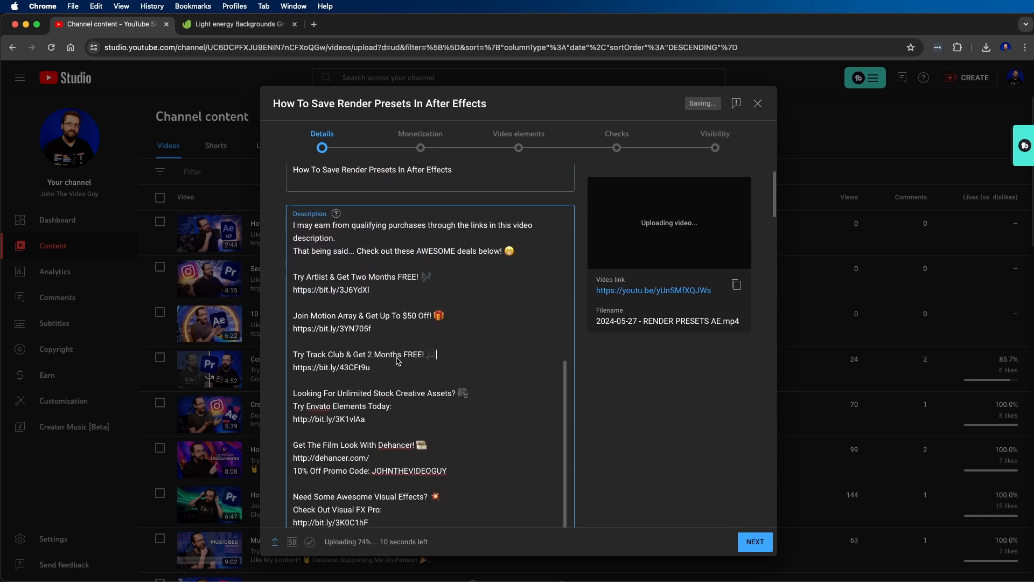
pyautogui.scroll(-1, 400, 363)
pyautogui.scroll(-10, 400, 362)
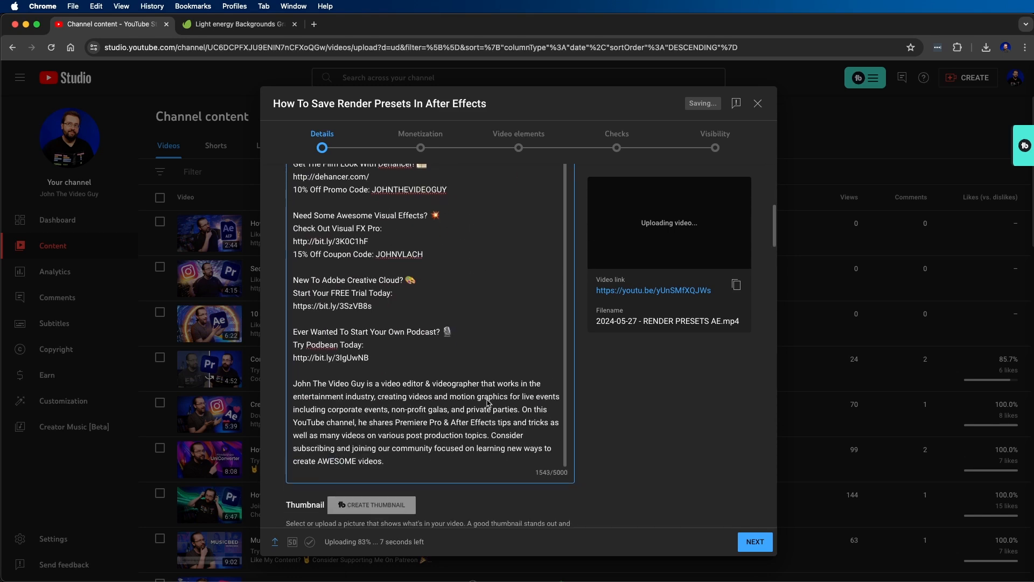
pyautogui.scroll(3, 623, 437)
pyautogui.scroll(1, 438, 418)
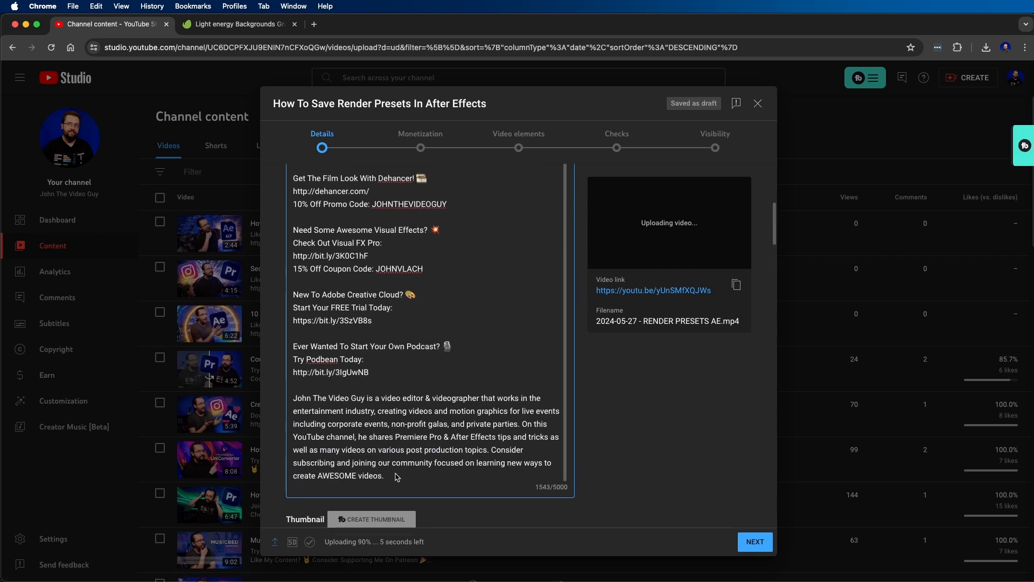
pyautogui.scroll(15, 440, 431)
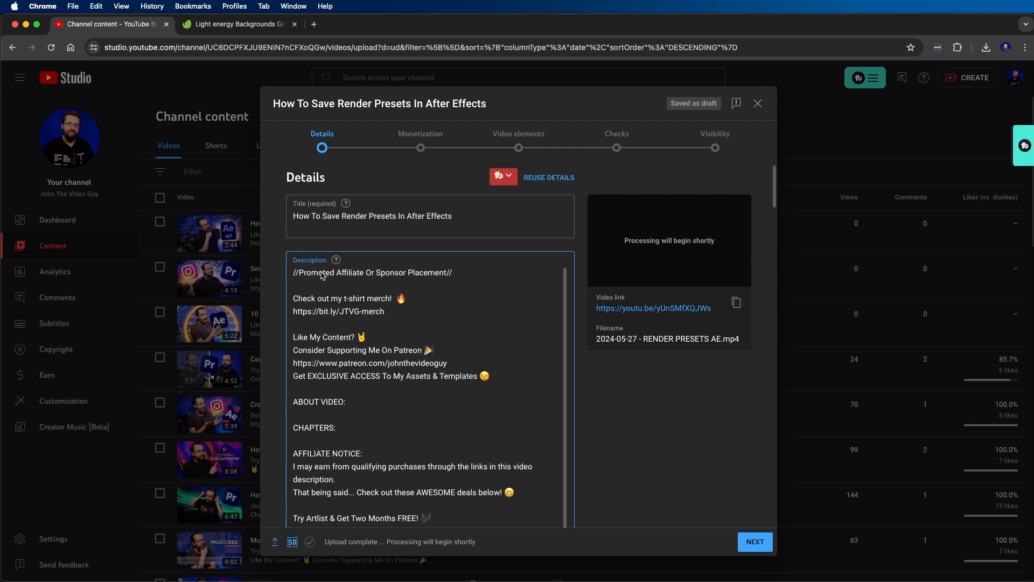
# - Delete the "//Promoted Affiliate Or Sponsor Placement//" line and the blank line after it from the description
pyautogui.tripleClick(332, 275)
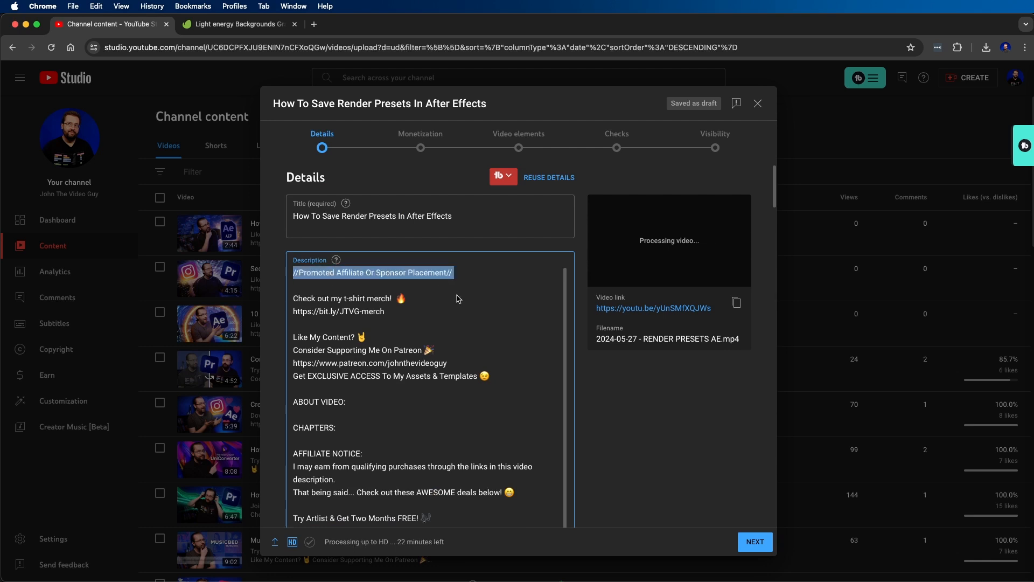
pyautogui.press('BackSpace')
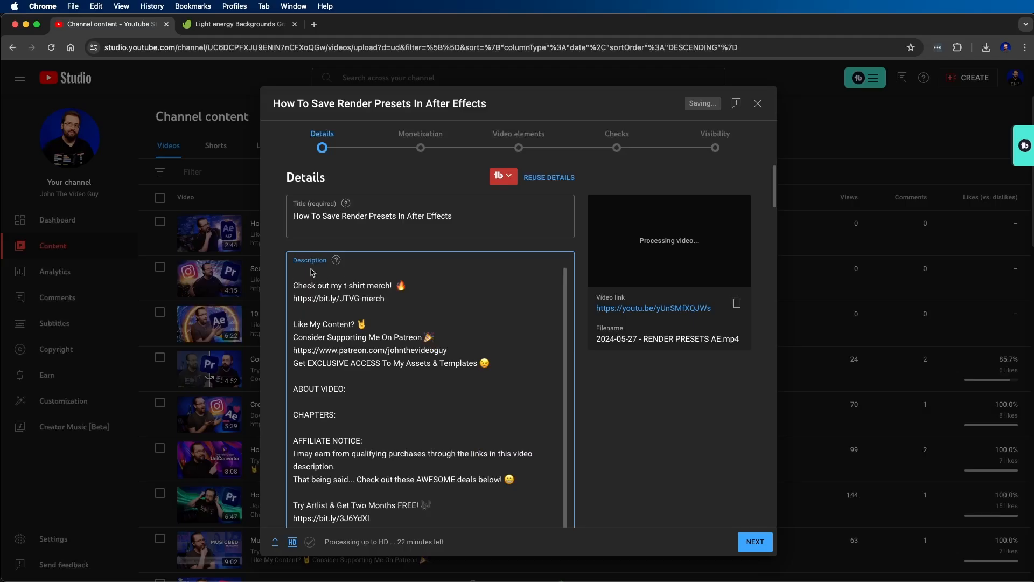
pyautogui.press('Delete')
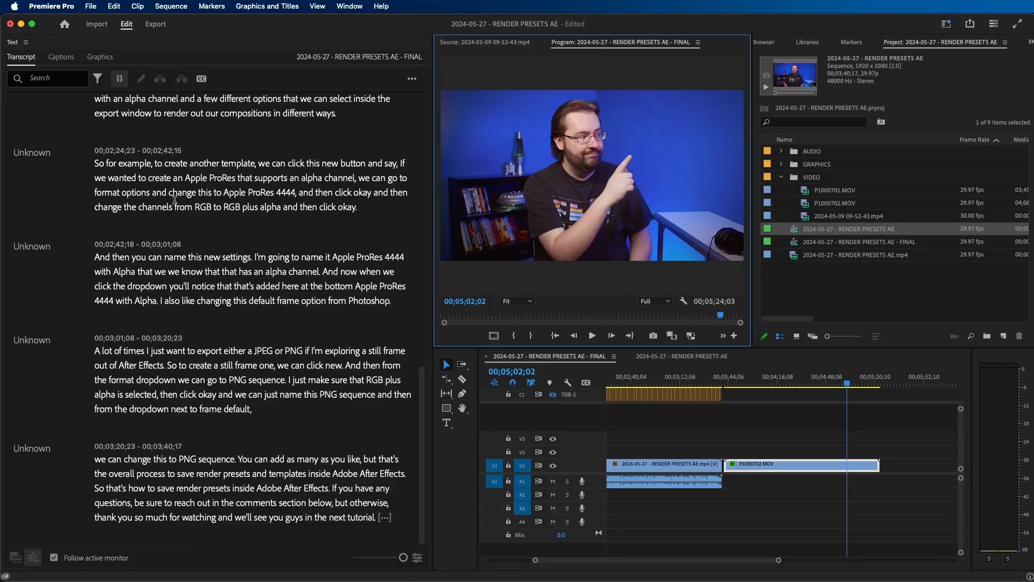
# - Paste the Premiere Pro transcript's intro under ABOUT VIDEO in YouTube Studio, reworded to cover saving custom render presets and changing the default output module
pyautogui.scroll(20, 175, 200)
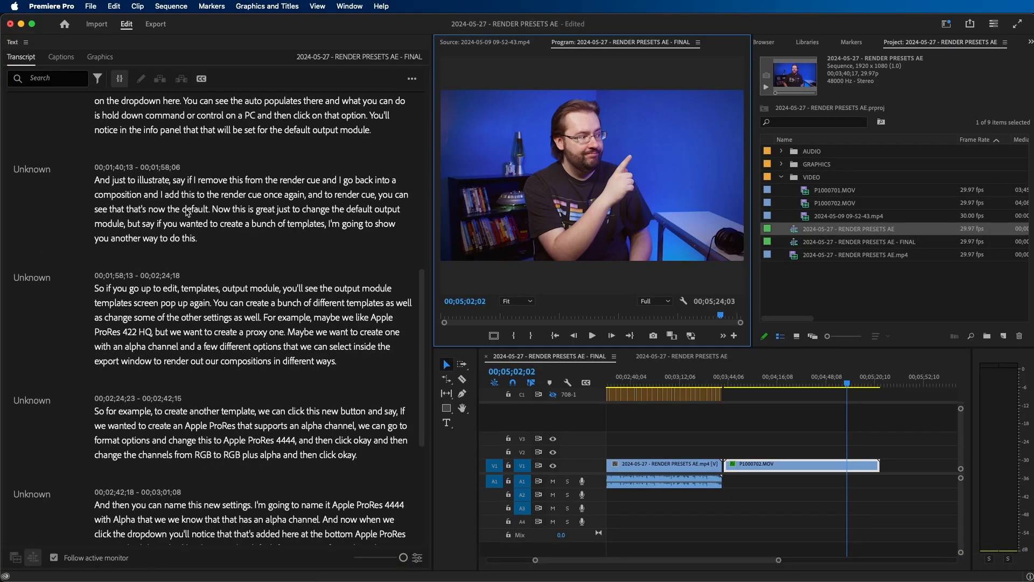
pyautogui.click(173, 128)
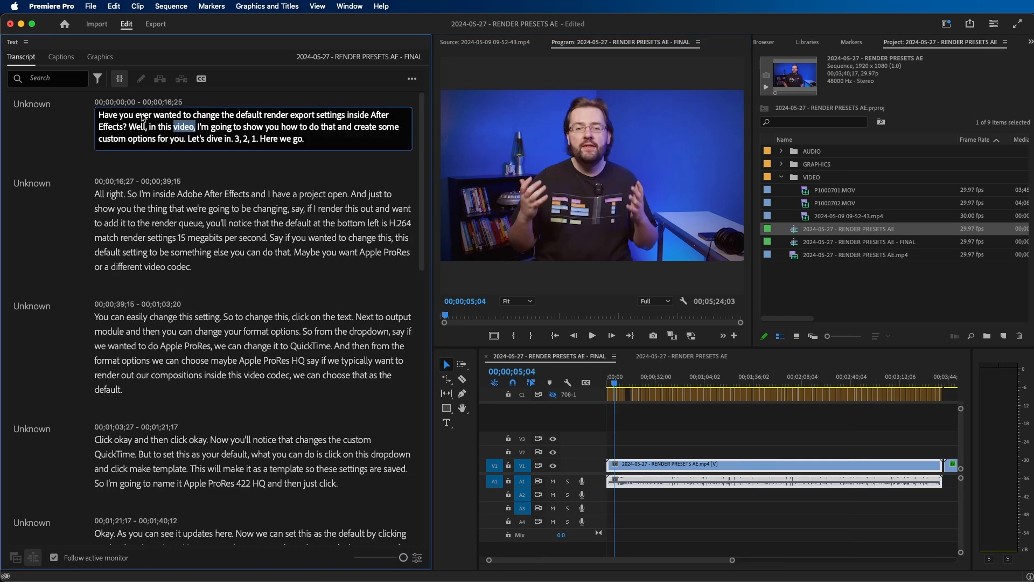
pyautogui.moveTo(99, 117); pyautogui.dragTo(186, 139)
pyautogui.press('super+c')
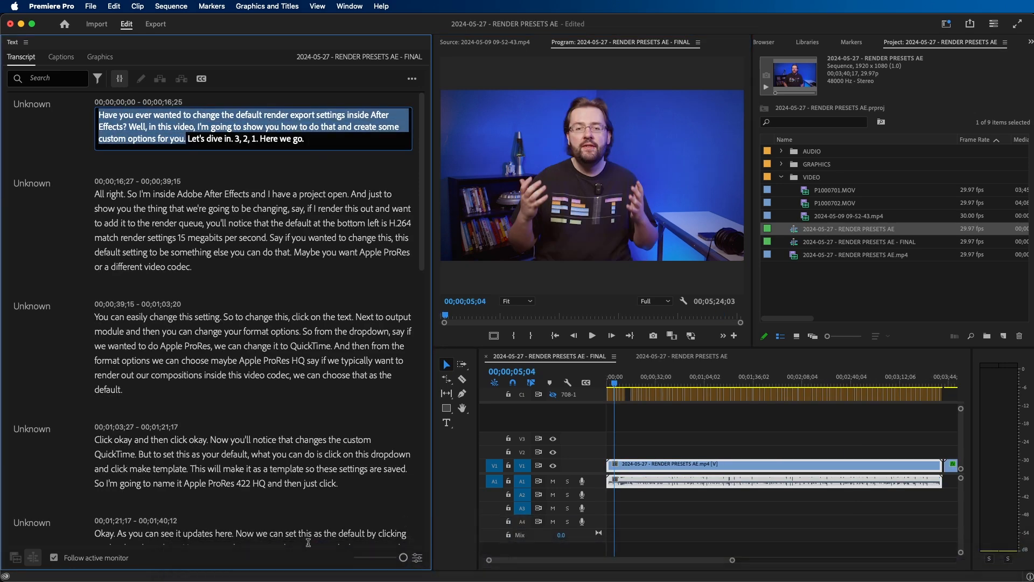
pyautogui.click(451, 563)
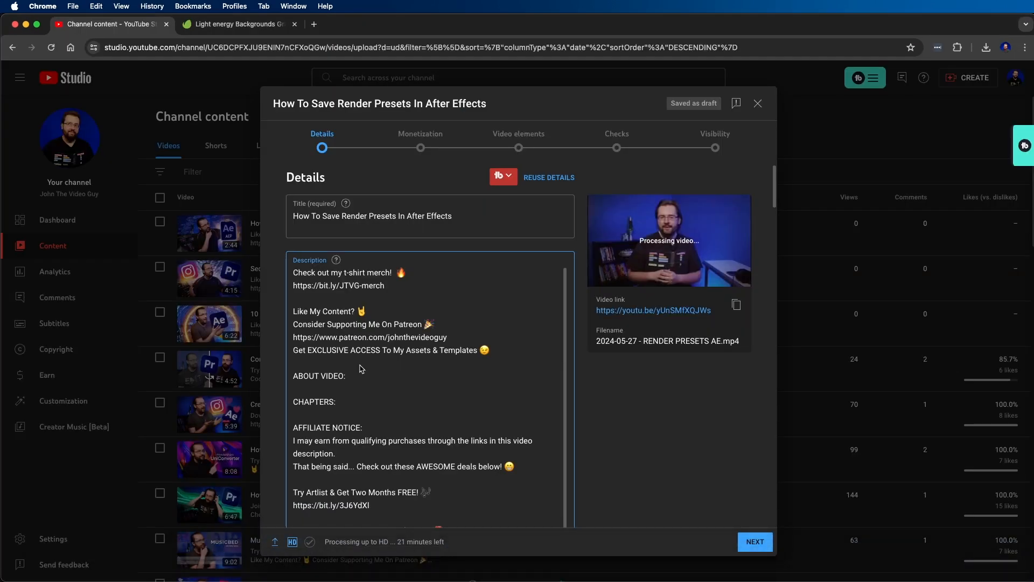
pyautogui.press('super+v')
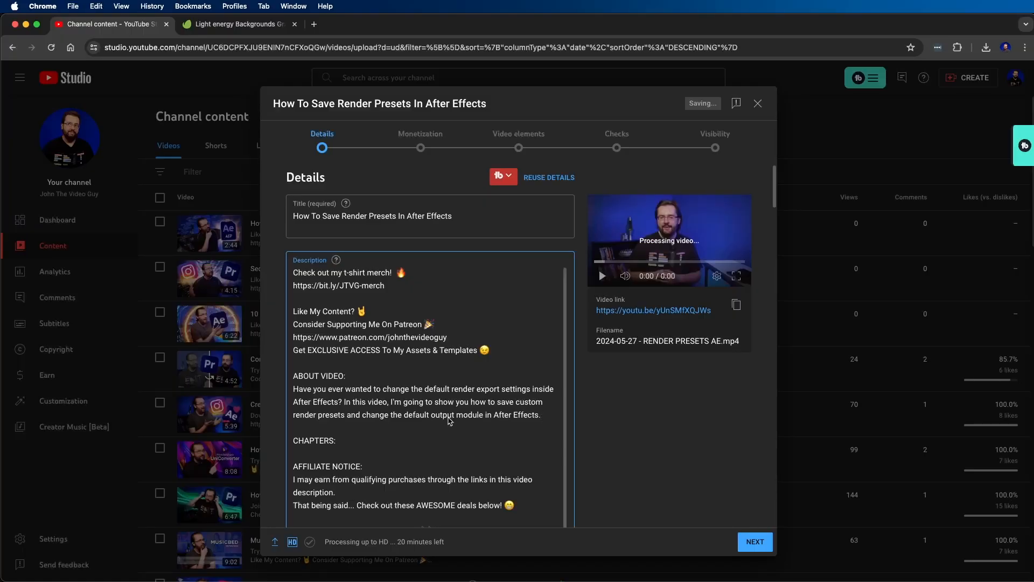
pyautogui.moveTo(403, 416); pyautogui.dragTo(483, 415)
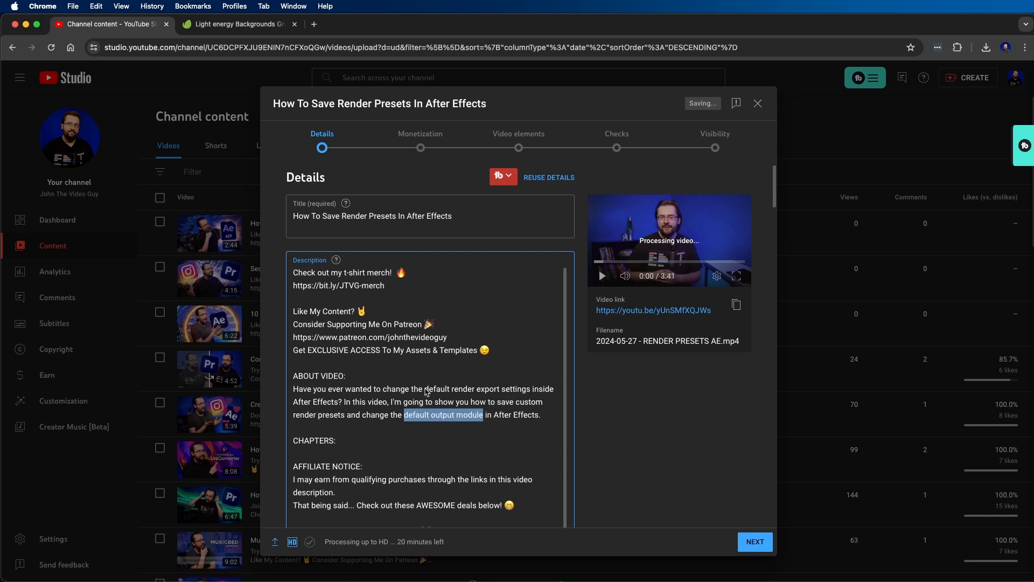
pyautogui.click(489, 389)
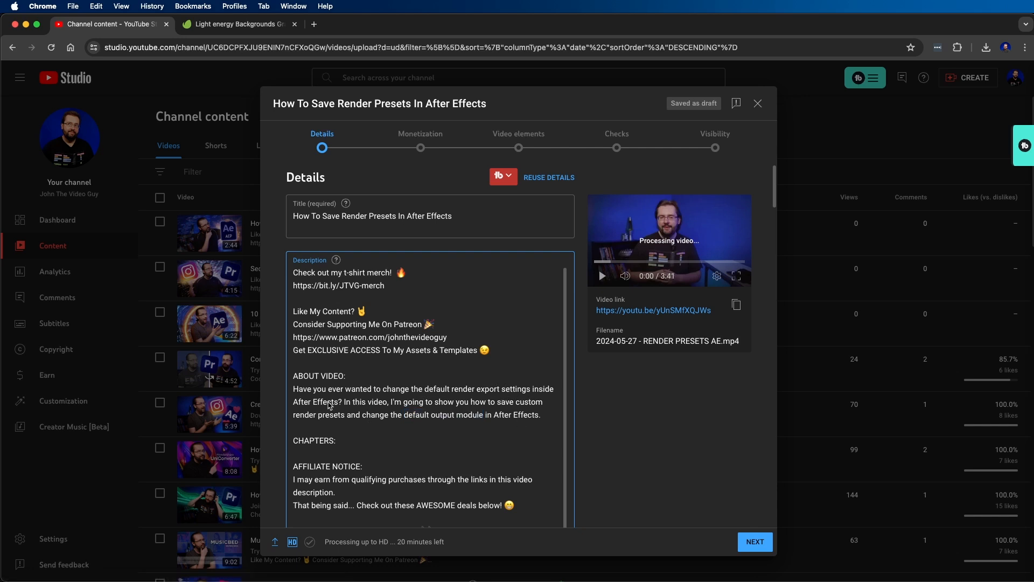
pyautogui.moveTo(546, 417); pyautogui.dragTo(294, 394)
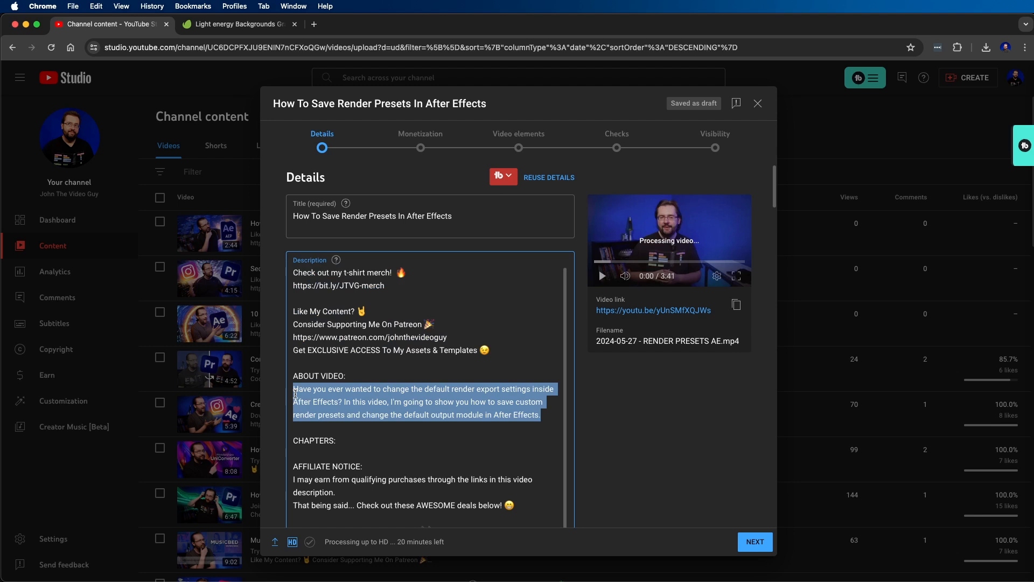
pyautogui.click(329, 415)
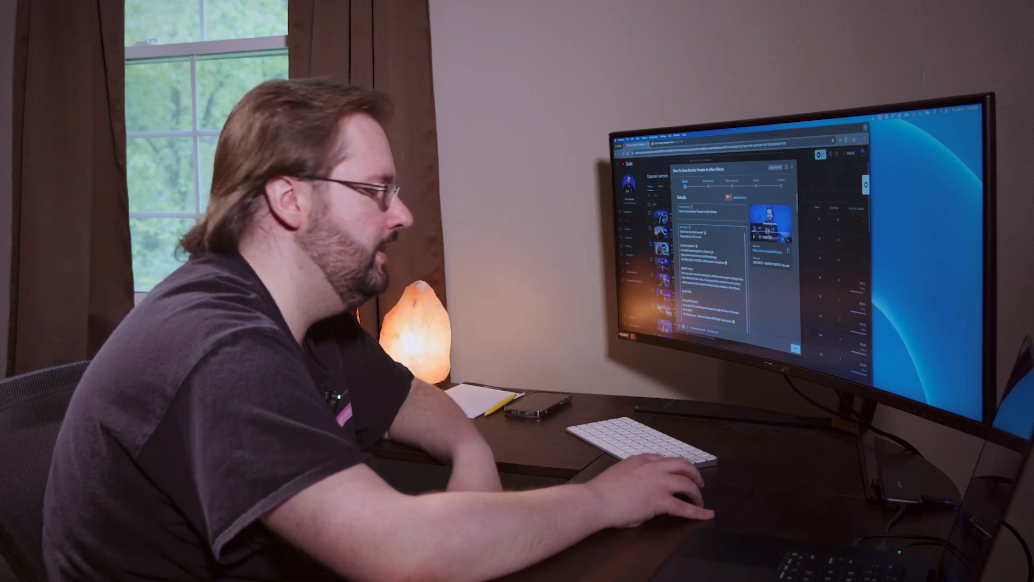
# - Upload the render presets JPG from the DRAFTS folder as the video's thumbnail
pyautogui.scroll(-5, 404, 390)
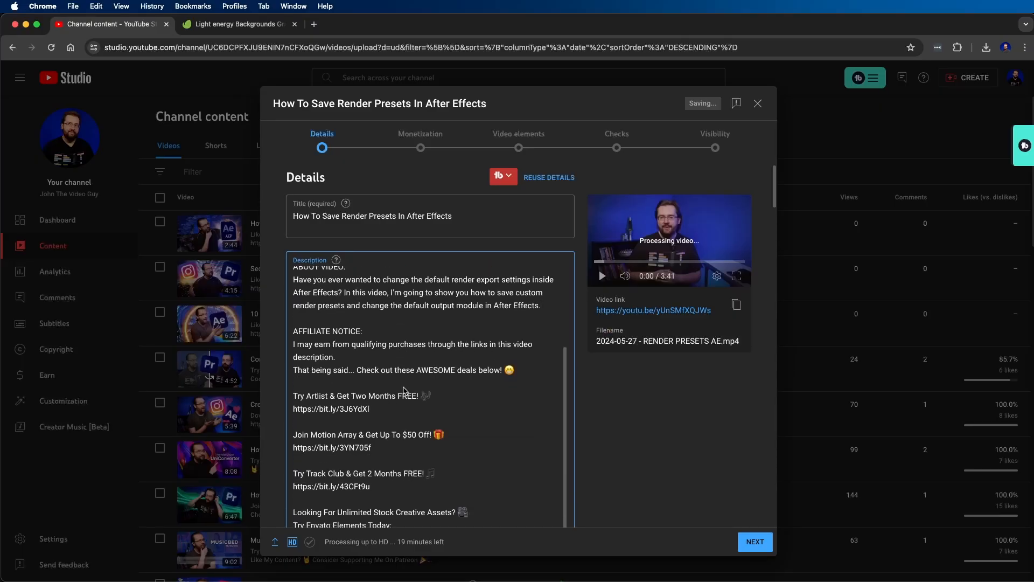
pyautogui.scroll(-6, 404, 390)
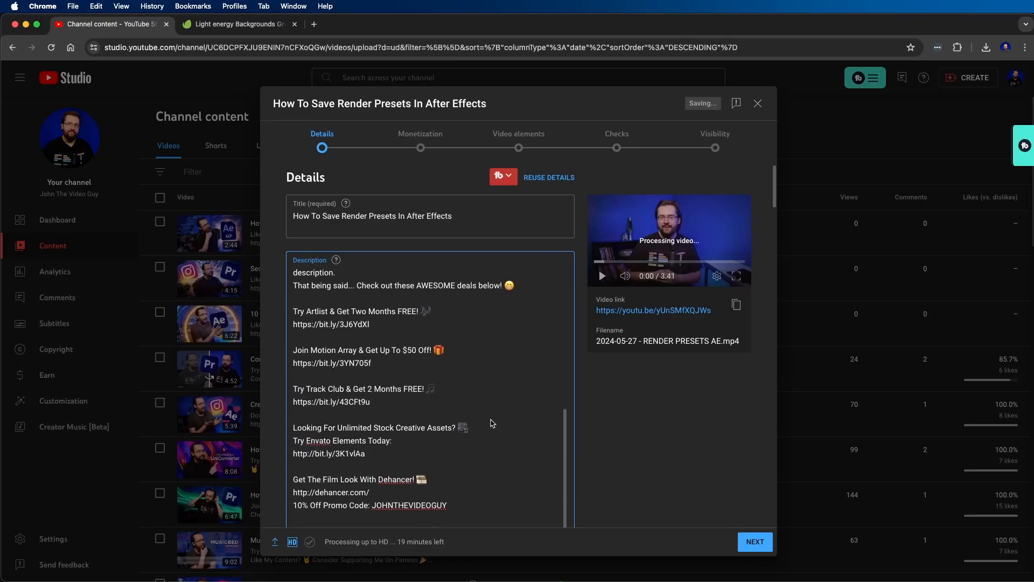
pyautogui.scroll(-10, 528, 418)
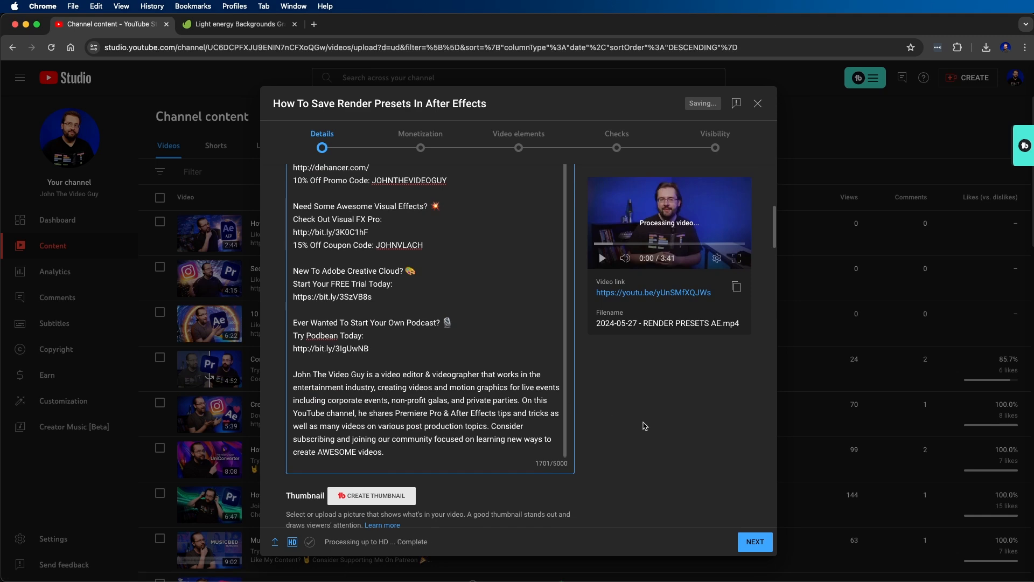
pyautogui.scroll(-4, 645, 426)
pyautogui.click(317, 383)
pyautogui.click(667, 231)
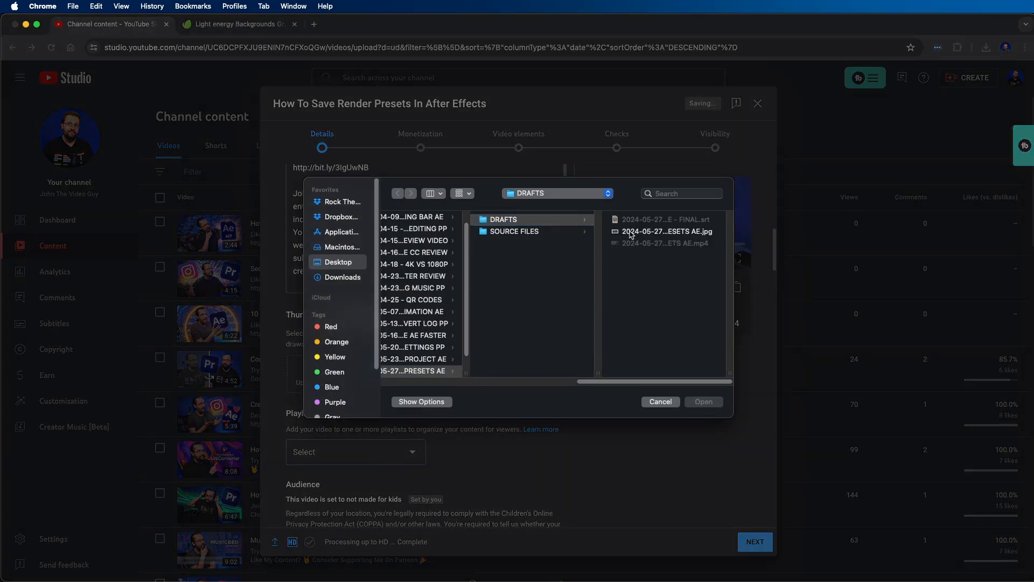
pyautogui.click(703, 401)
# - Declare that the video contains paid promotion and answer No to the altered content question
pyautogui.scroll(-5, 323, 257)
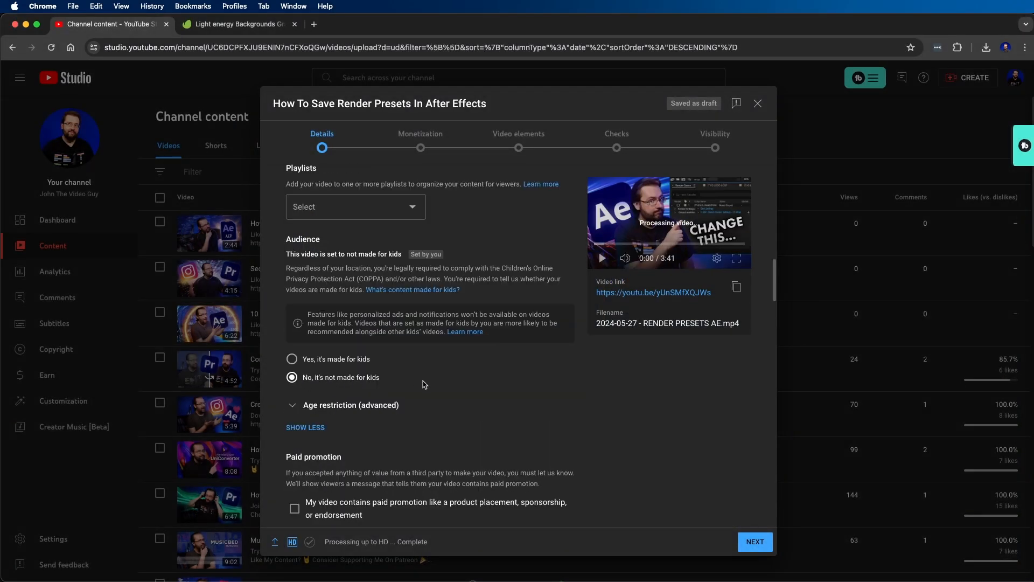
pyautogui.scroll(-2, 425, 384)
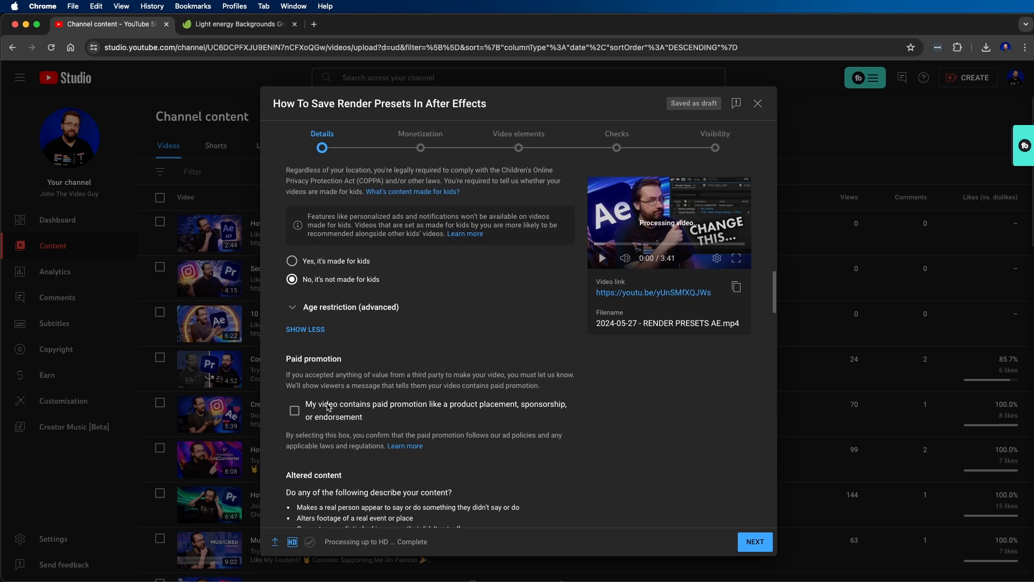
pyautogui.click(303, 413)
pyautogui.scroll(-5, 485, 377)
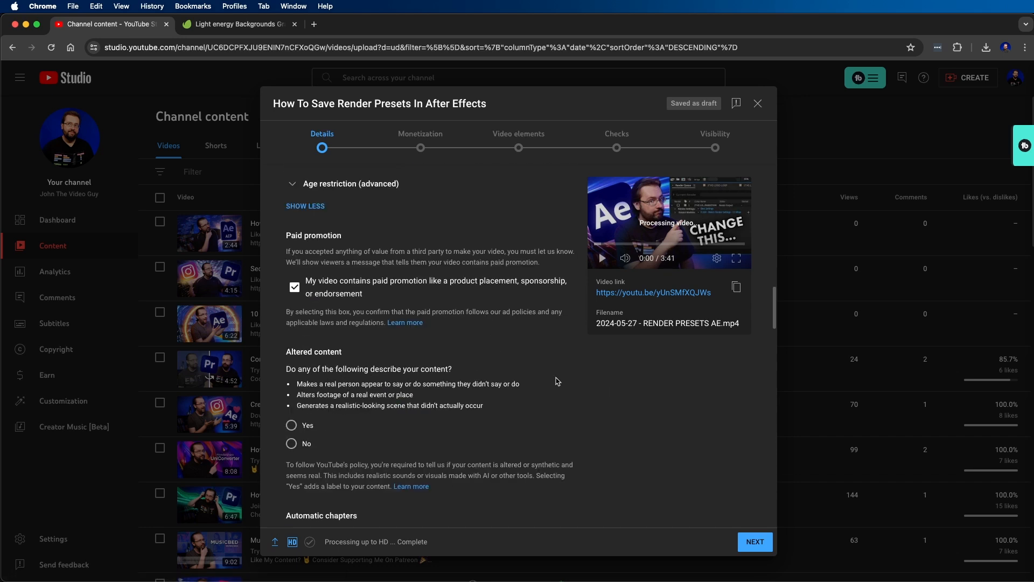
pyautogui.click(291, 443)
pyautogui.scroll(-7, 633, 397)
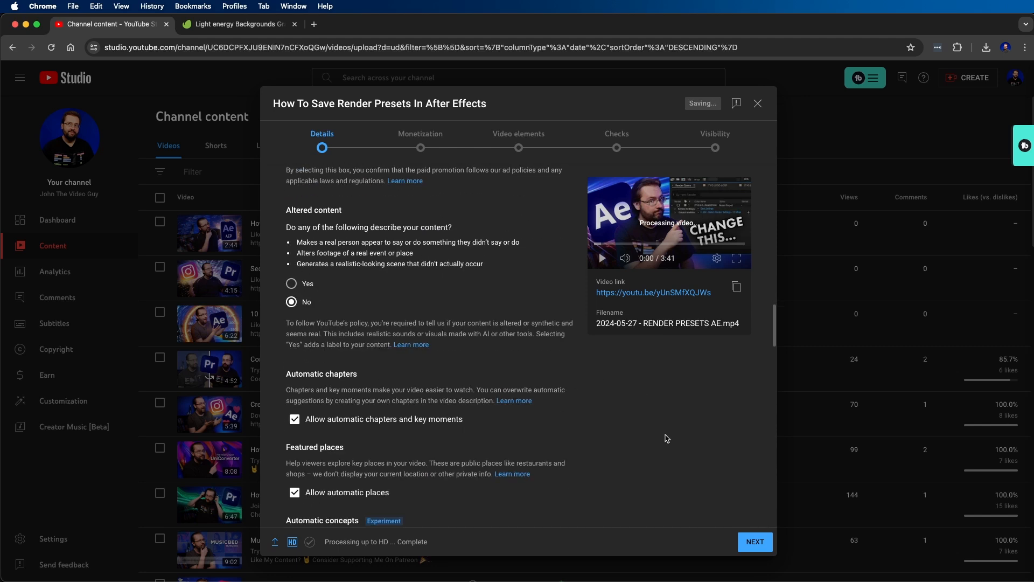
# - Add the recommended tags after effects, after effects tutorial and export settings, plus further tags such as change default output module and render presets after effects
pyautogui.scroll(-2, 632, 397)
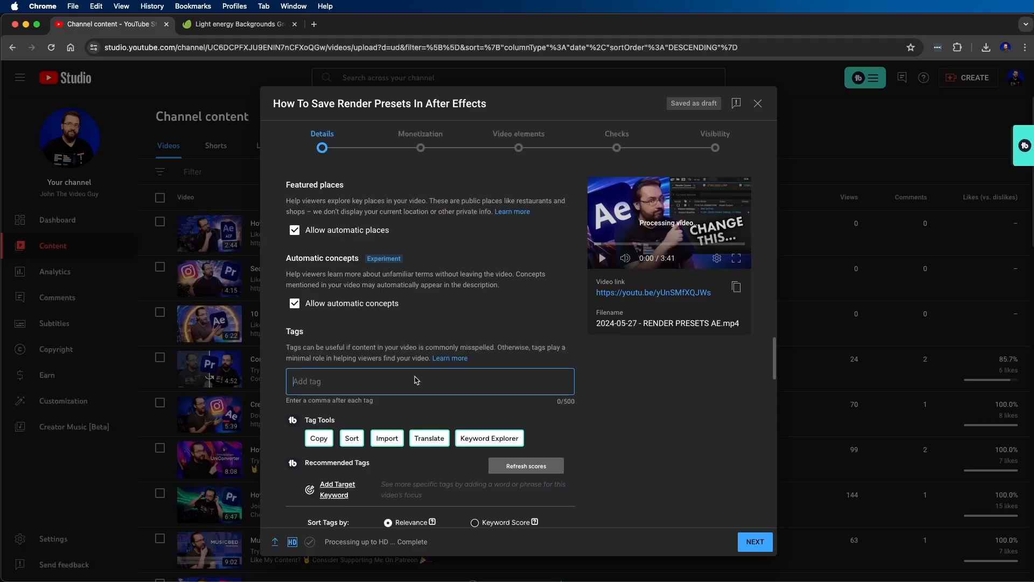
pyautogui.scroll(-5, 635, 382)
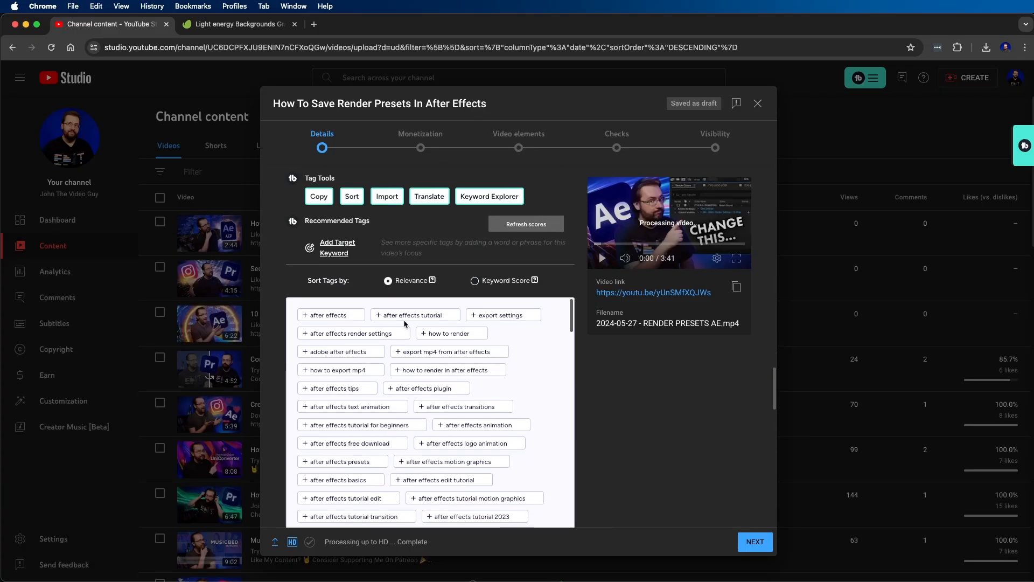
pyautogui.click(305, 316)
pyautogui.scroll(-6, 391, 216)
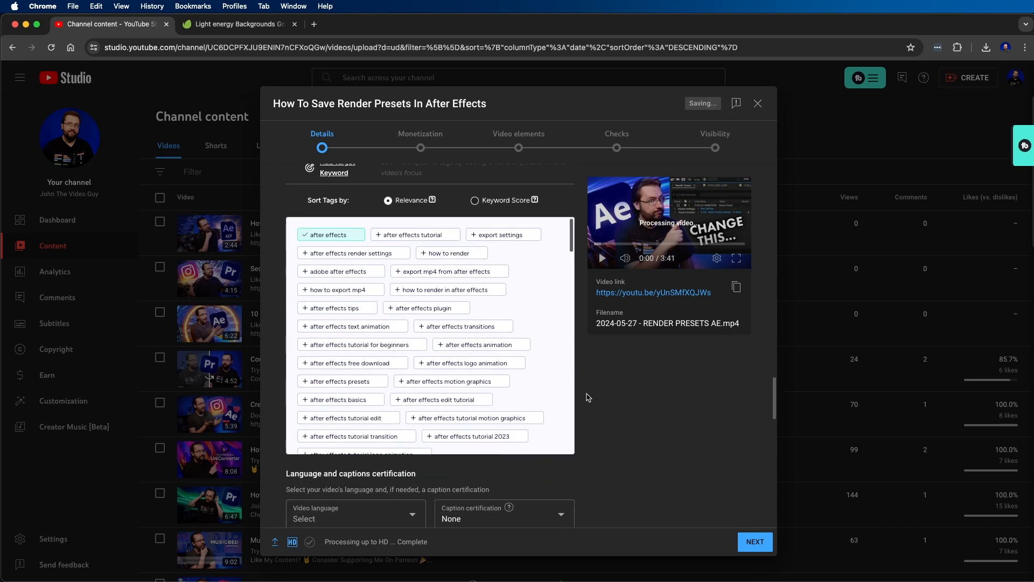
pyautogui.click(393, 226)
pyautogui.scroll(-5, 592, 414)
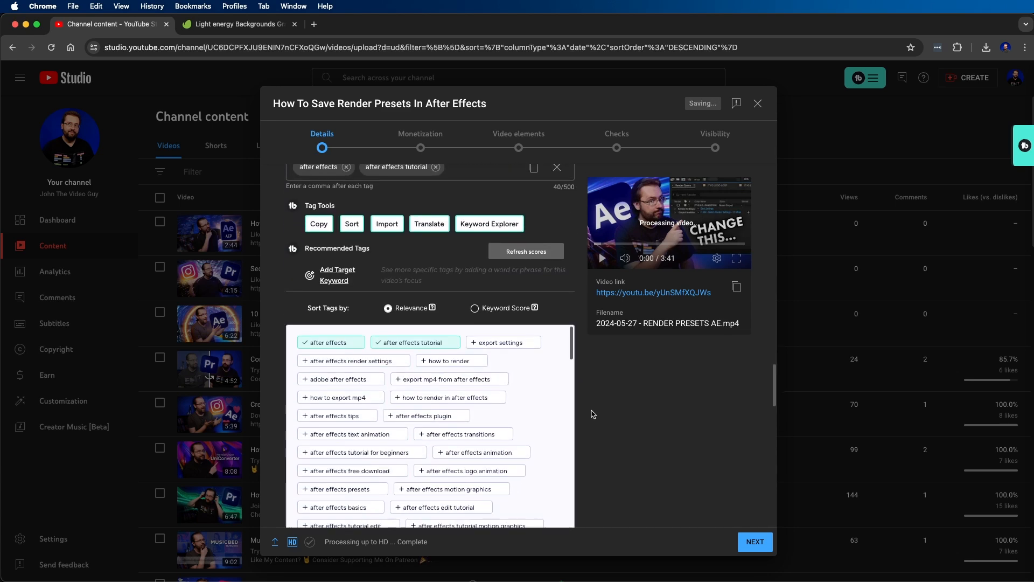
pyautogui.click(475, 343)
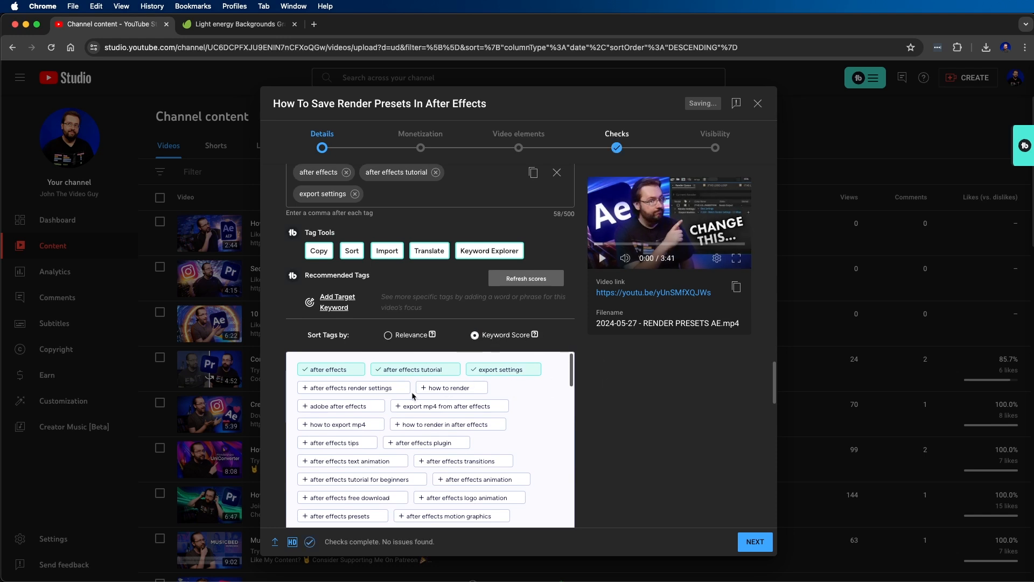
pyautogui.write('how to render, after effects render settings, adobe after effects, how to render in after effects, after effects tips, output module after effects, change default output module, render presets after effects, how to render after effects, render preset templates after effects, tutorials, video editing, motion graphics, motion design, visual effects, adobe, adobe creative cloud, john the video guy')
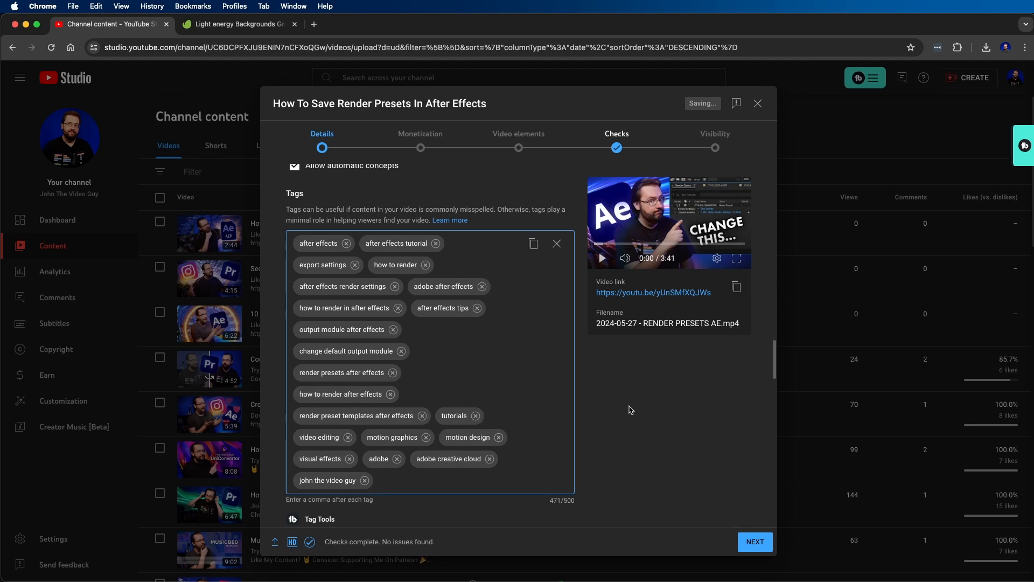
# - Set the video language to English, review the remaining detail settings, and continue to the monetization stage
pyautogui.scroll(-10, 670, 393)
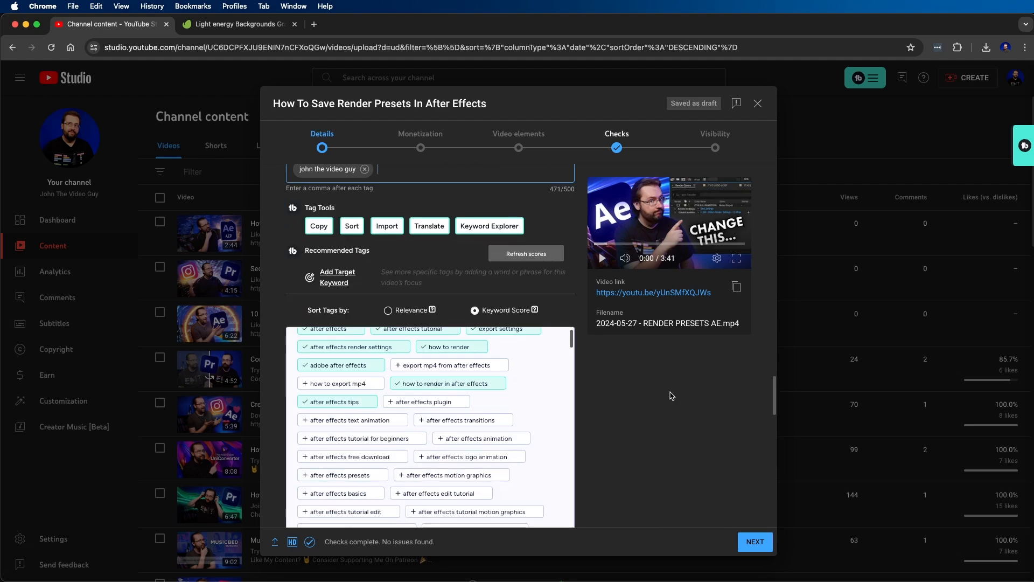
pyautogui.scroll(-2, 646, 396)
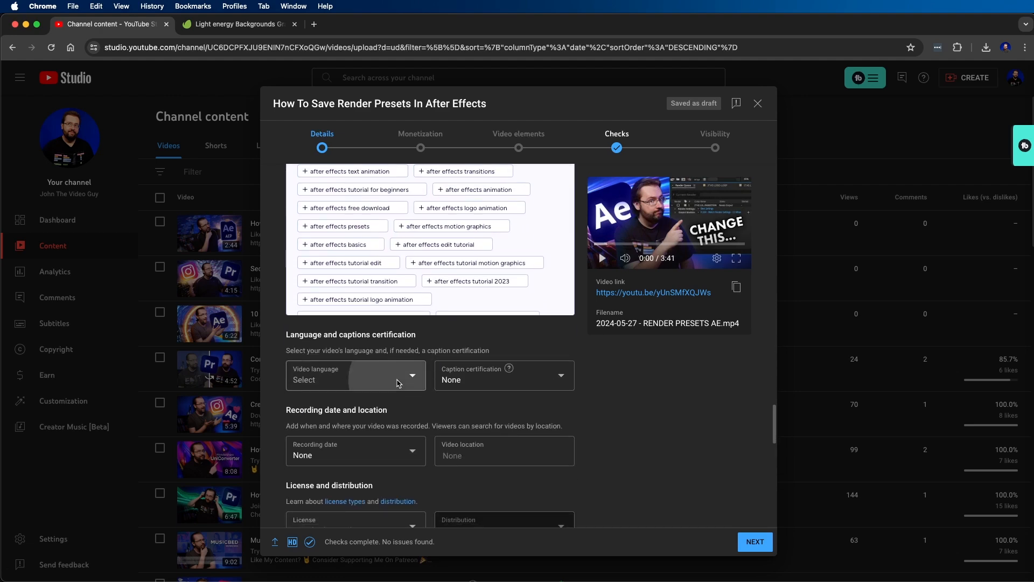
pyautogui.click(358, 376)
pyautogui.scroll(-4, 359, 293)
pyautogui.scroll(-7, 678, 443)
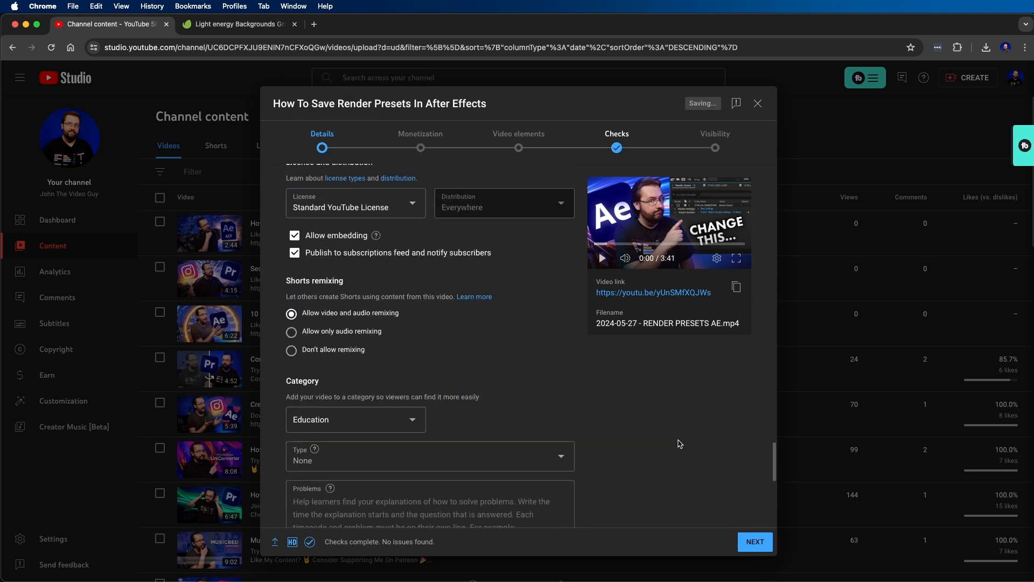
pyautogui.scroll(4, 680, 443)
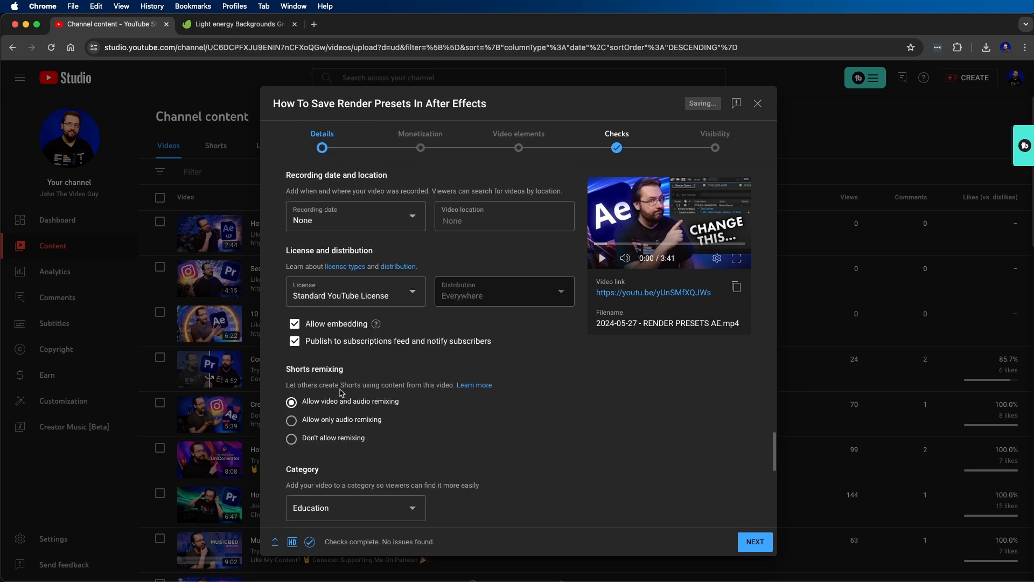
pyautogui.scroll(-7, 341, 394)
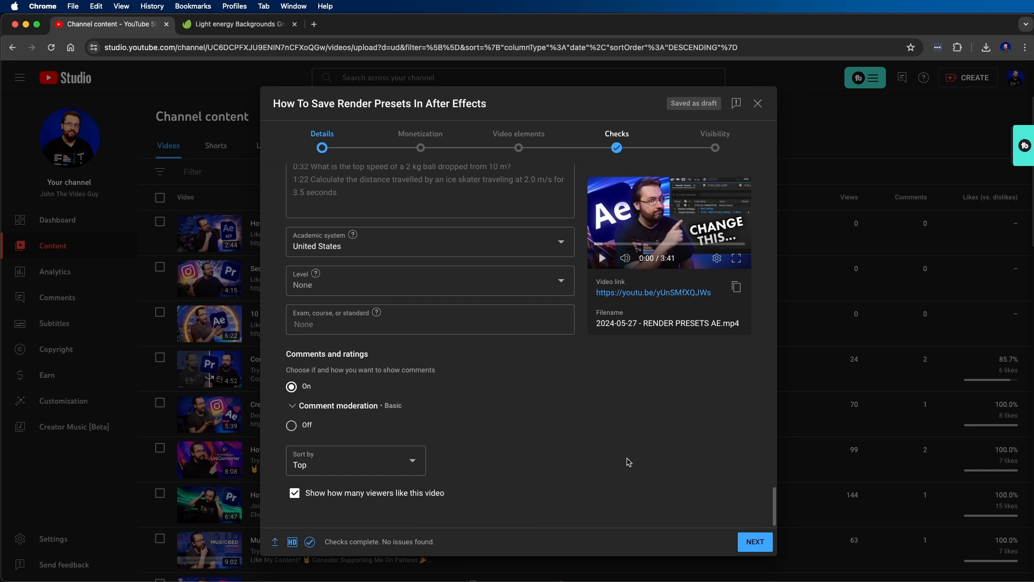
pyautogui.click(757, 541)
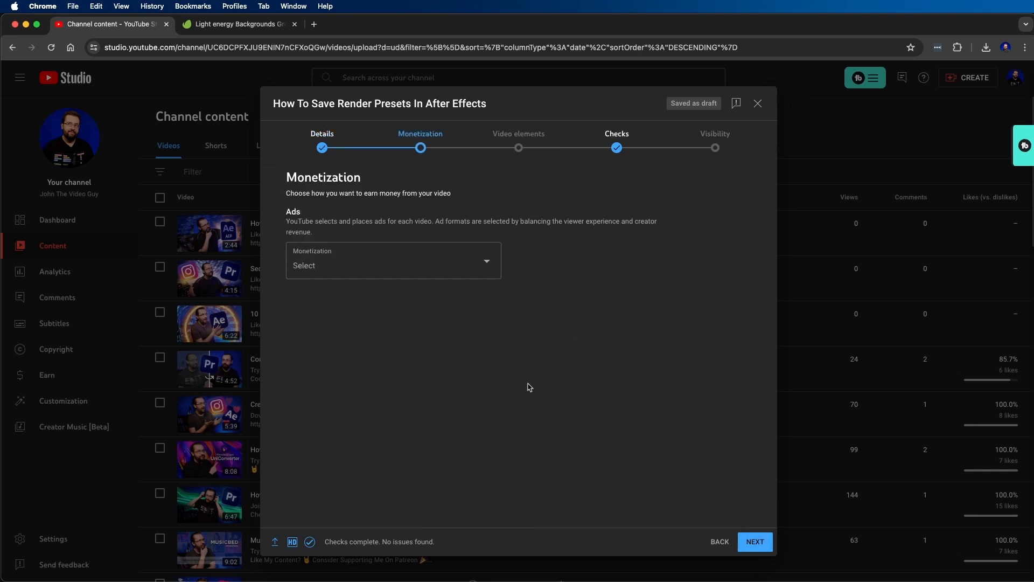
# - Turn monetization on for the video and continue to the ad suitability stage
pyautogui.click(345, 272)
pyautogui.click(313, 260)
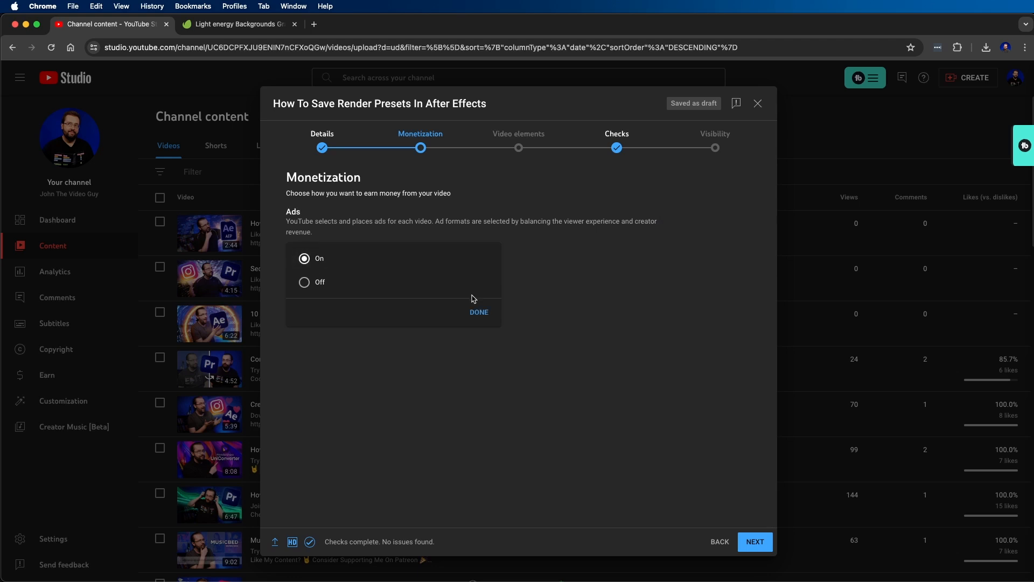
pyautogui.click(478, 312)
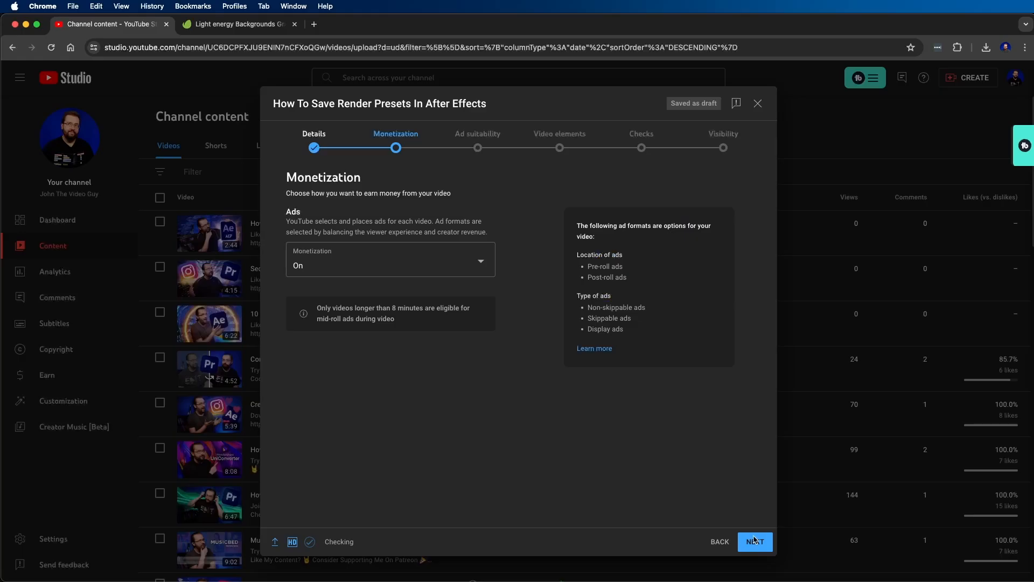
pyautogui.click(755, 539)
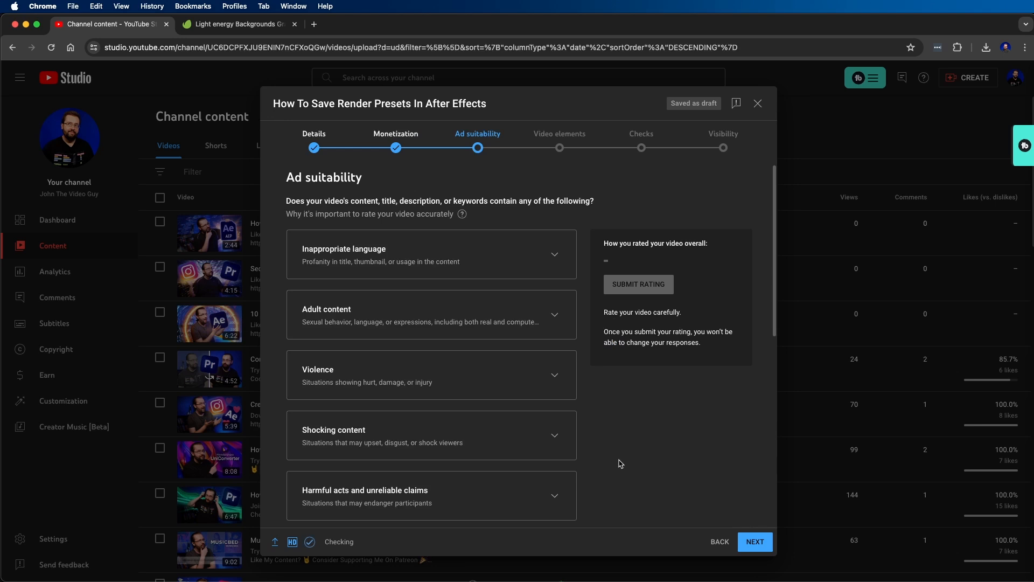
# - Declare None of the above for ad suitability, submit the rating, and continue to the video elements
pyautogui.scroll(-8, 619, 463)
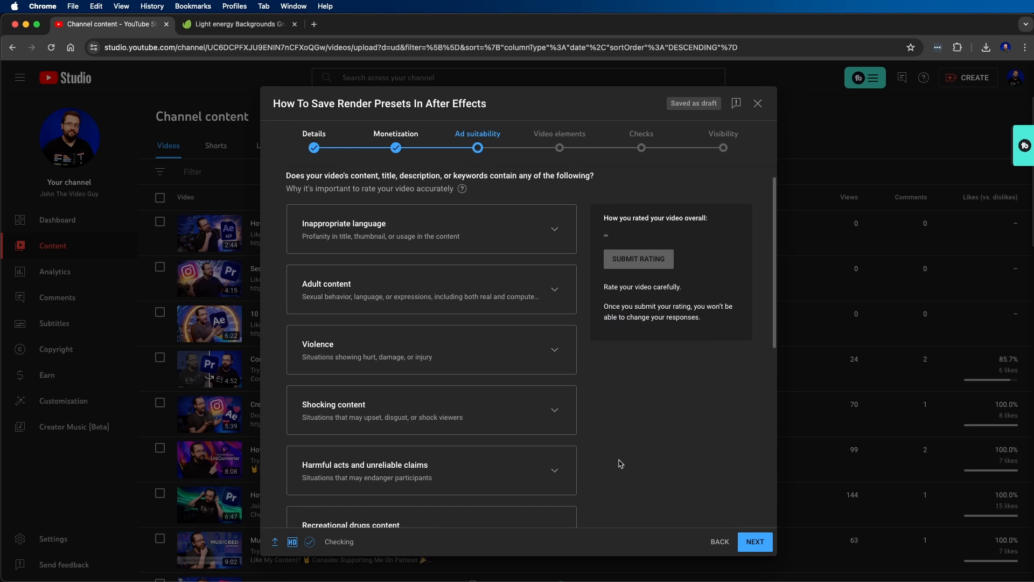
pyautogui.scroll(-1, 614, 463)
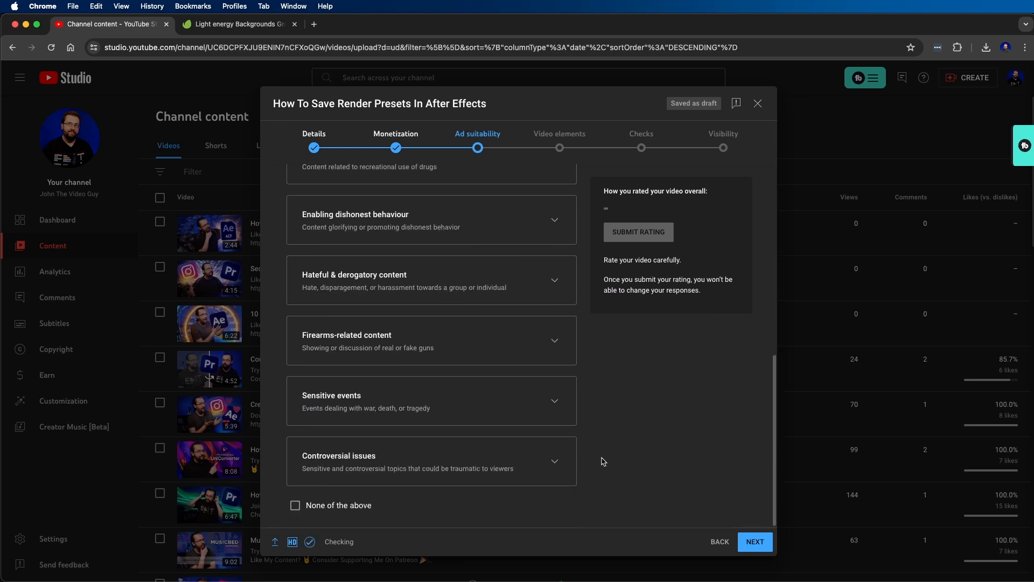
pyautogui.click(330, 506)
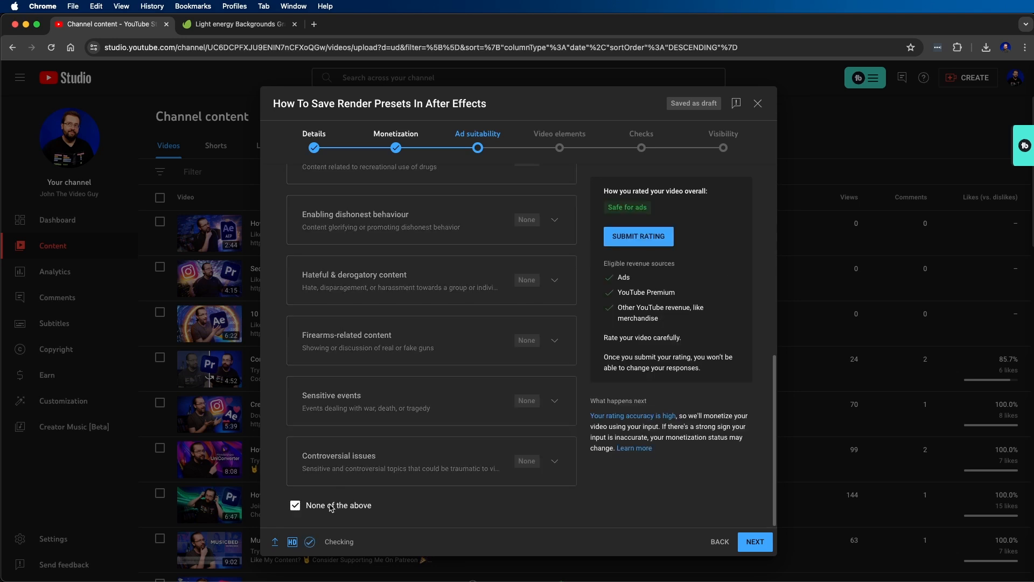
pyautogui.click(633, 238)
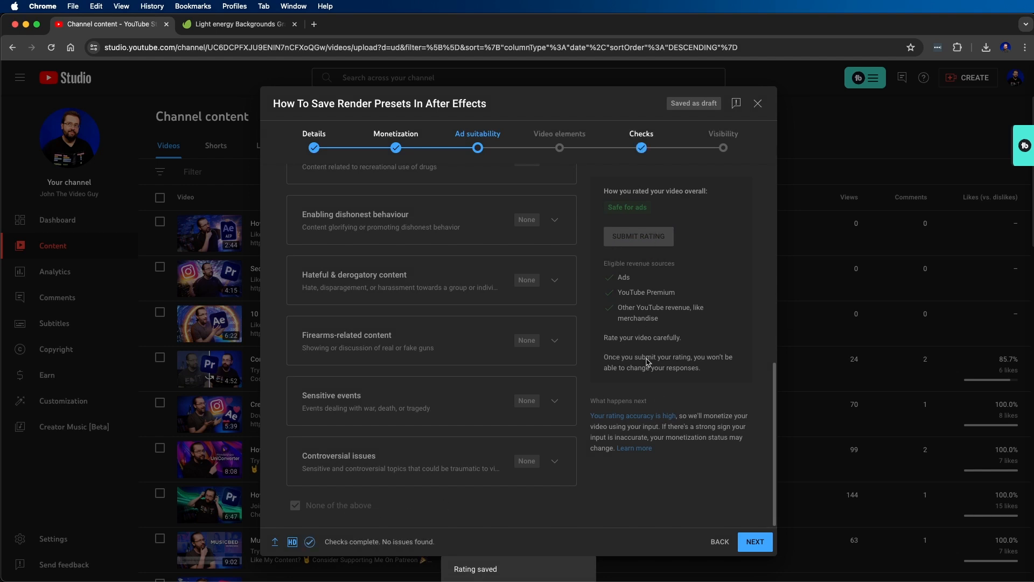
pyautogui.click(748, 544)
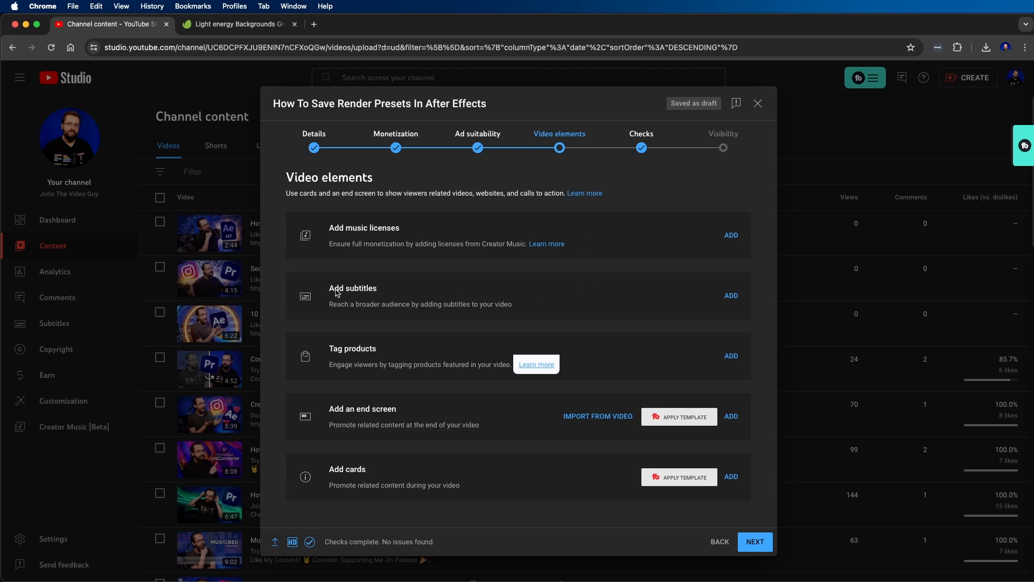
# - Add English subtitles by uploading the FINAL .srt file from the DRAFTS folder as a file with timing
pyautogui.click(733, 297)
pyautogui.click(341, 201)
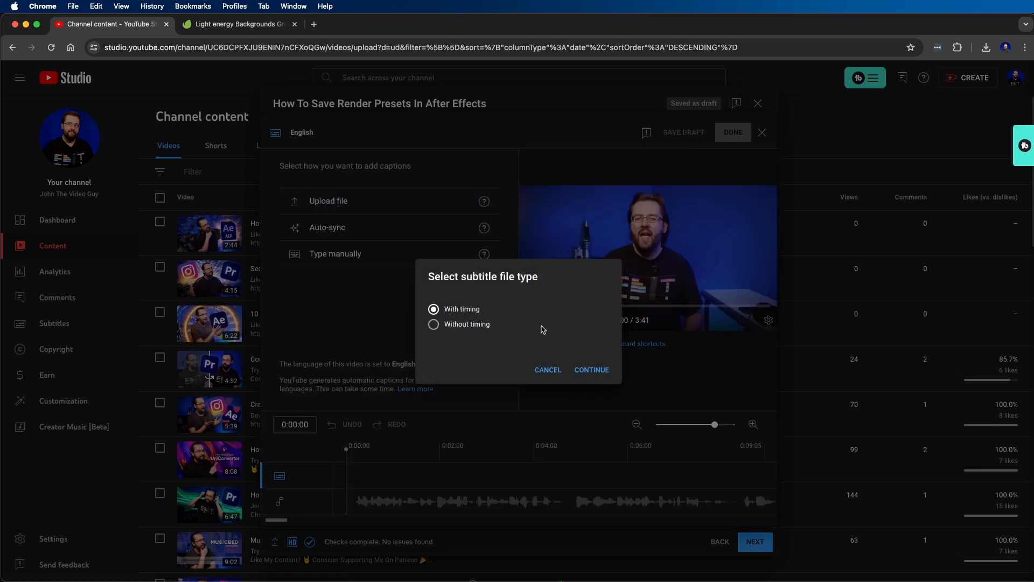
pyautogui.click(600, 369)
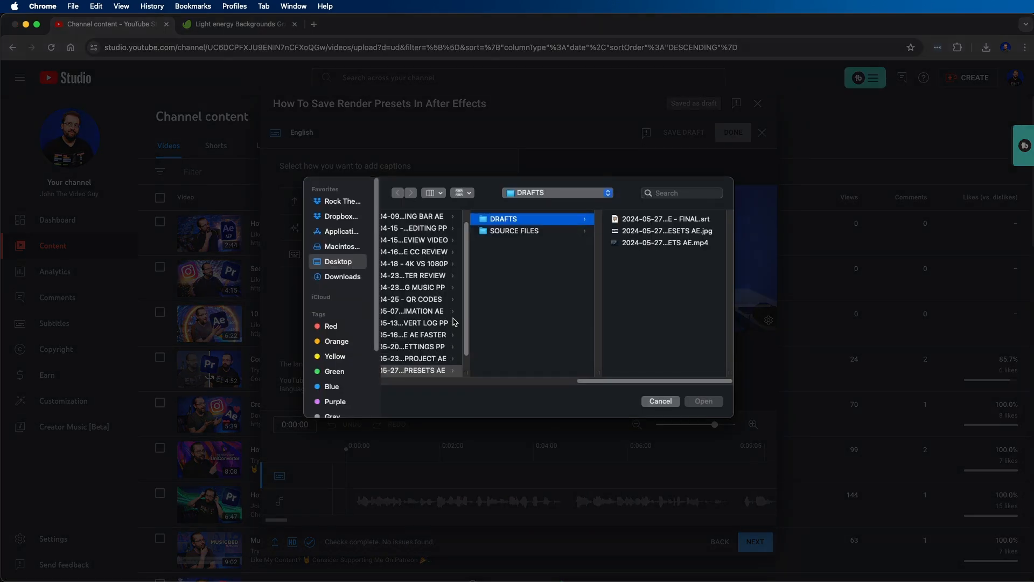
pyautogui.click(659, 223)
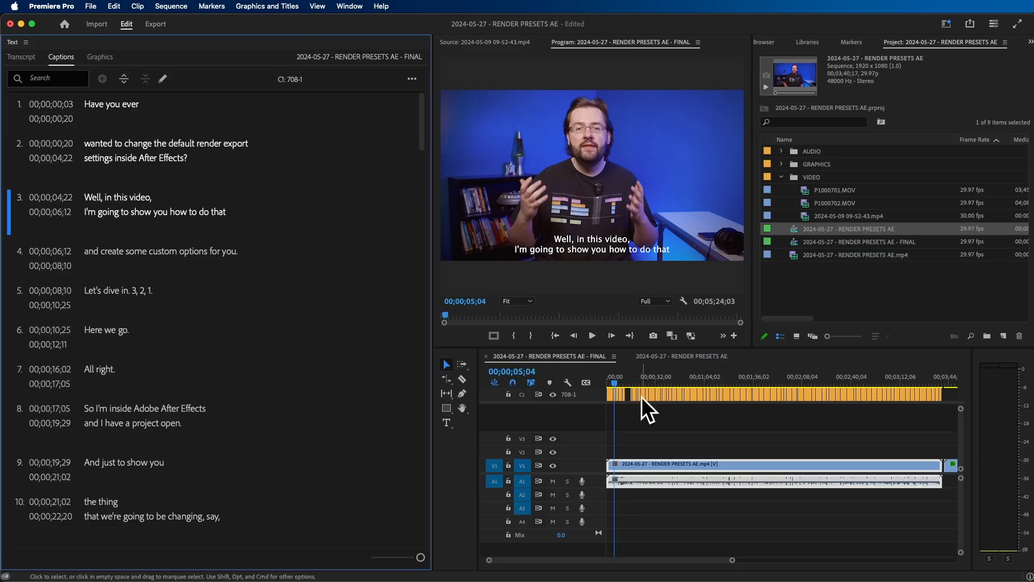
# - In Premiere Pro, view the Export option available for the FINAL sequence's captions
pyautogui.click(412, 81)
pyautogui.moveTo(377, 137)
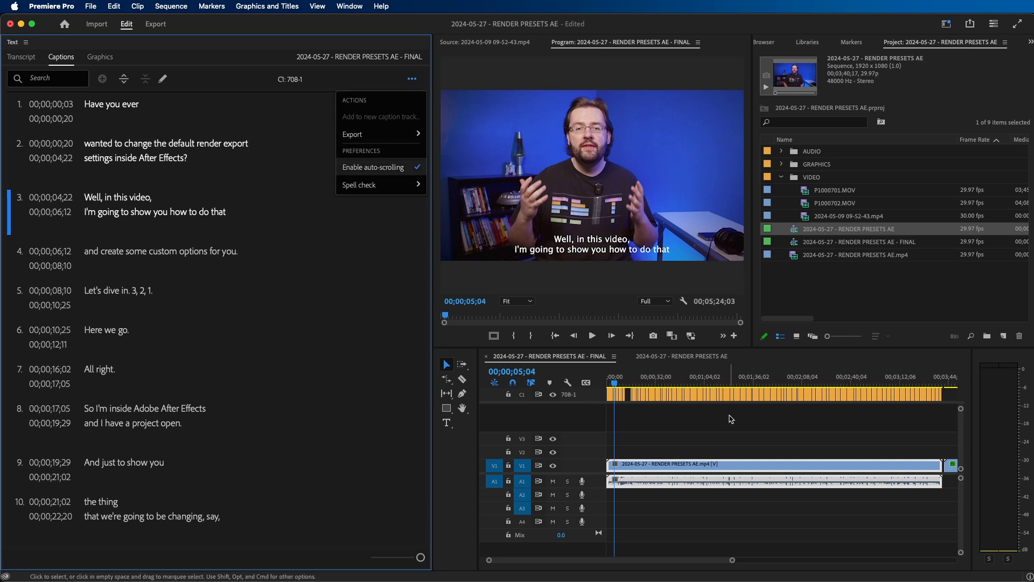
pyautogui.click(690, 427)
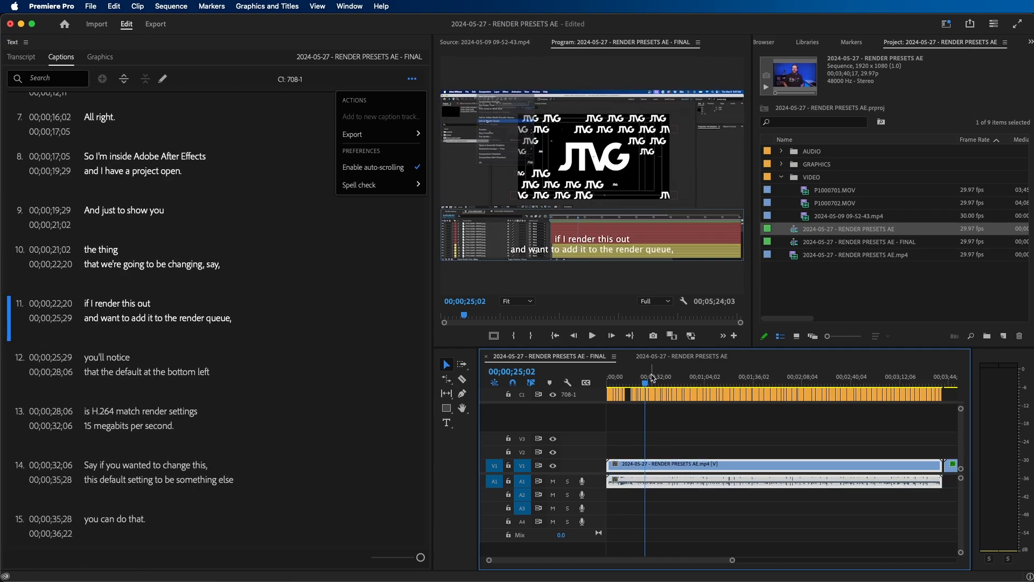
# - Switch back to YouTube Studio in Chrome and publish the uploaded English subtitles
pyautogui.click(245, 562)
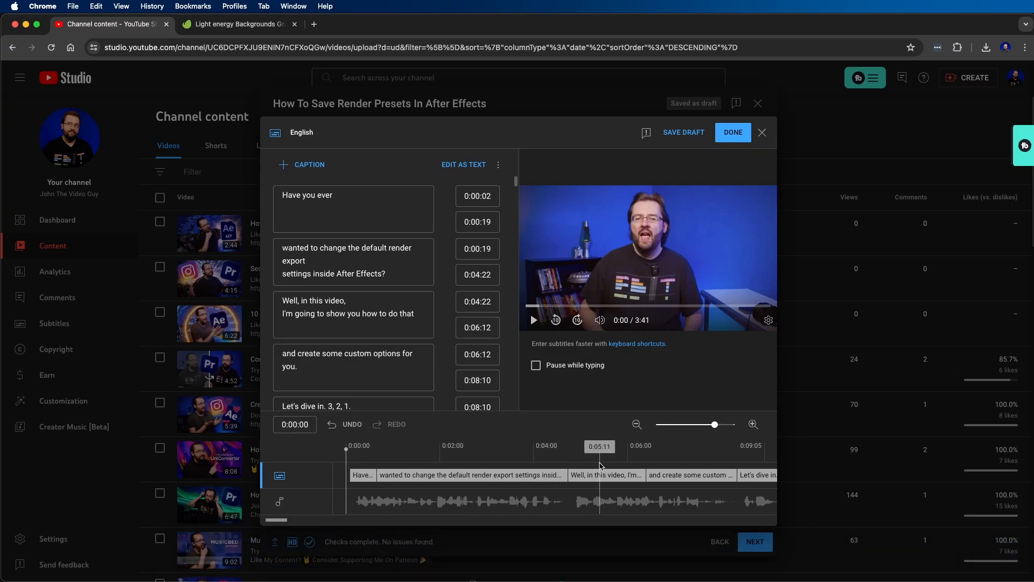
pyautogui.click(733, 132)
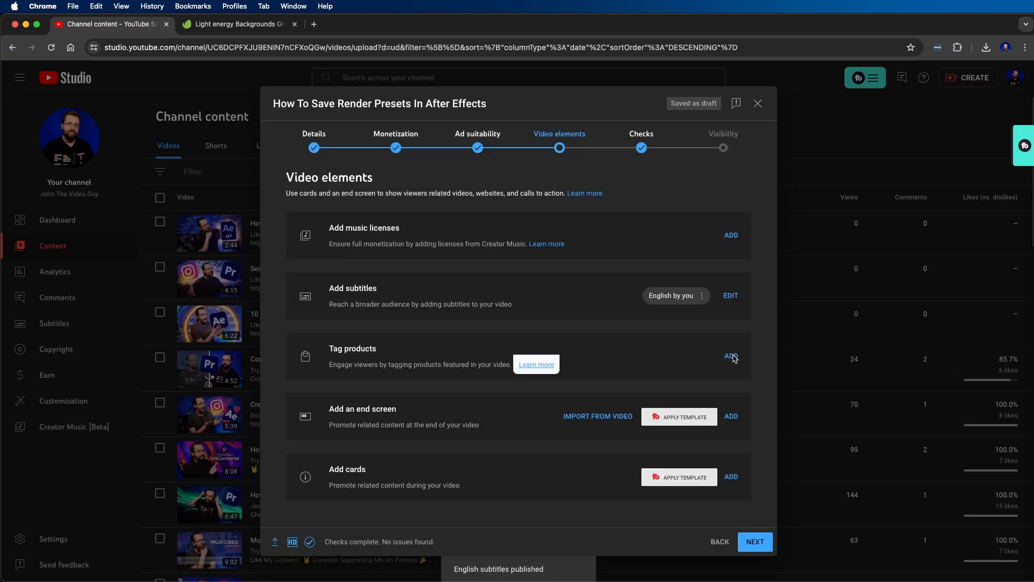
# - Tag the Signature Edit Timeline Design - Men's T-Shirt as a product in the video
pyautogui.click(731, 357)
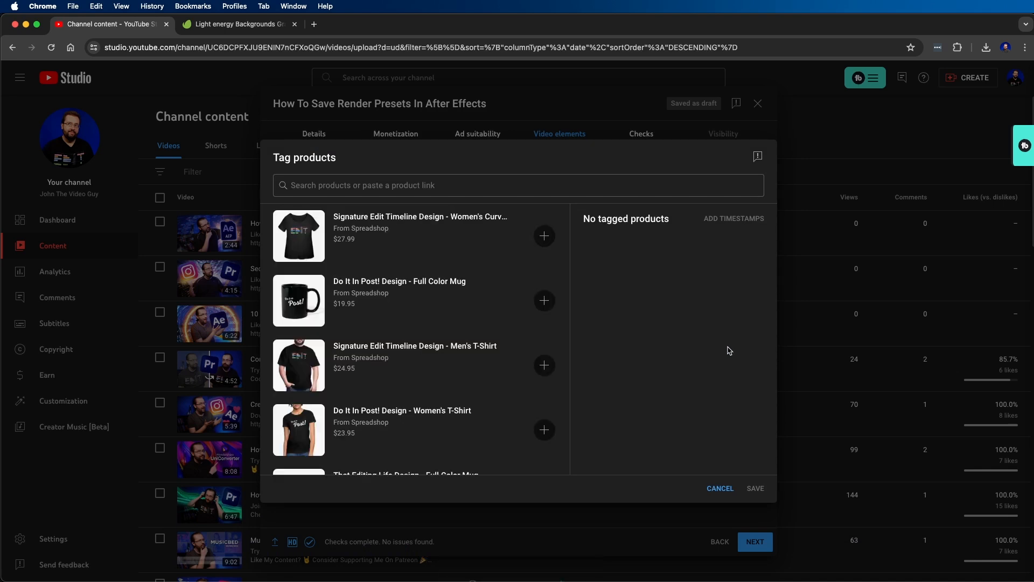
pyautogui.scroll(-1, 545, 334)
pyautogui.click(545, 315)
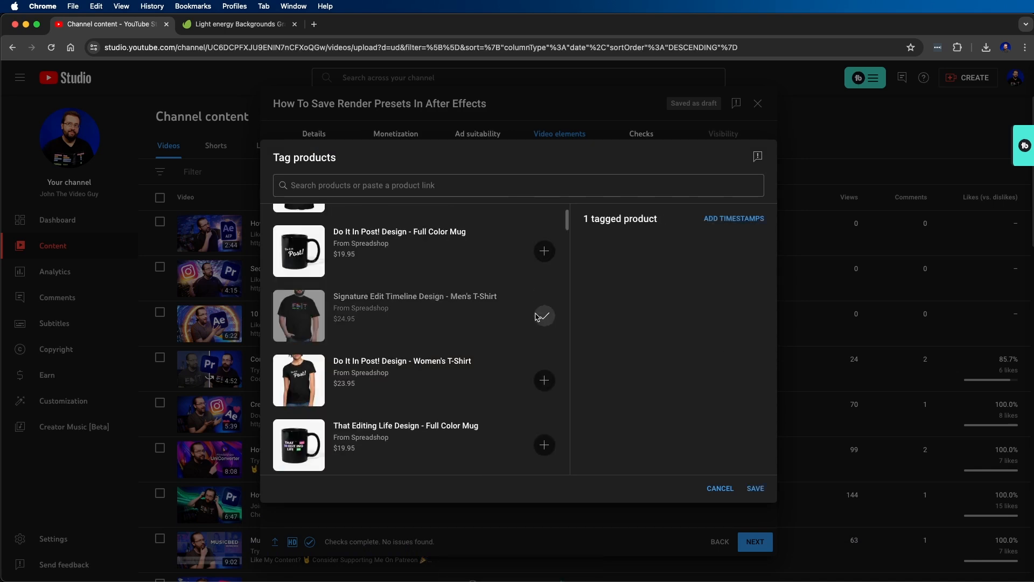
# - Give the tagged men's T-shirt a timestamp at 1:52:03 and save the product tagging
pyautogui.click(726, 221)
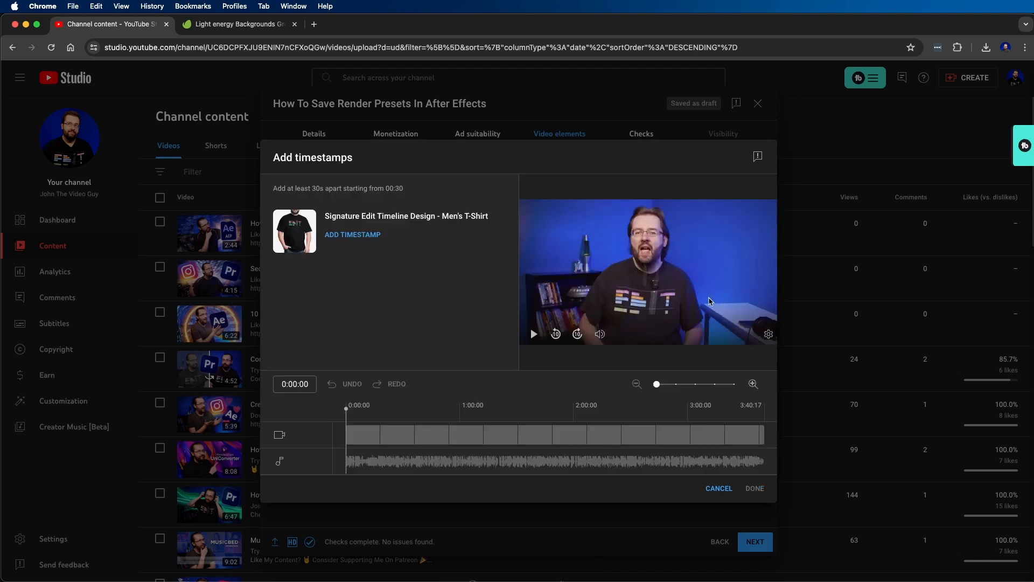
pyautogui.click(345, 236)
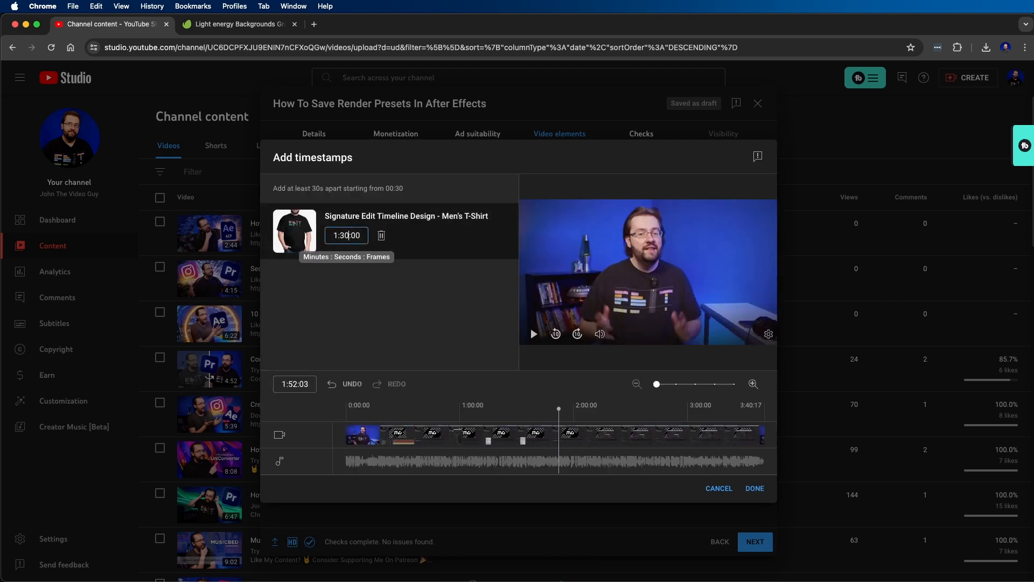
pyautogui.press('BackSpace')
pyautogui.press('BackSpace')
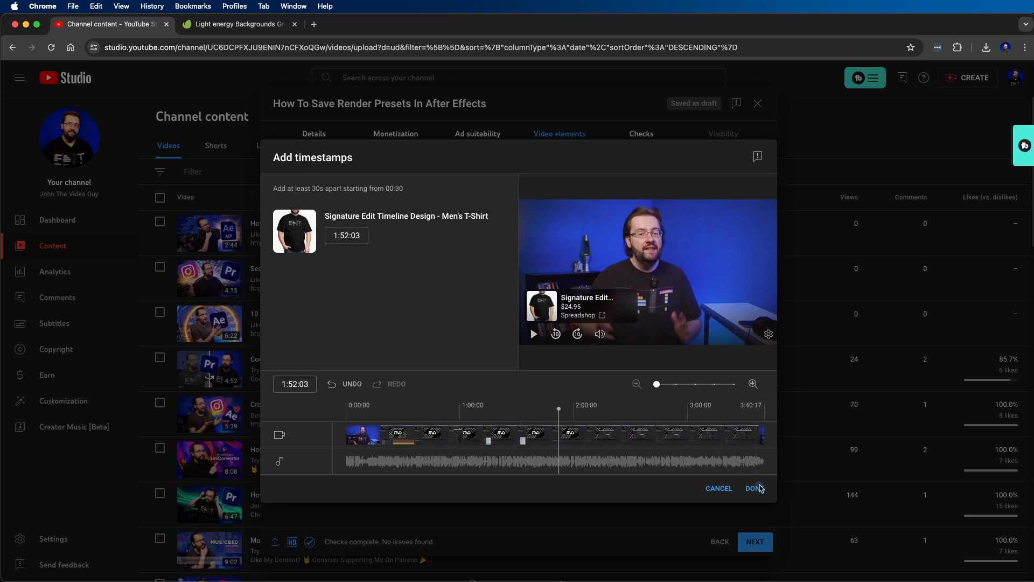
pyautogui.click(759, 488)
pyautogui.click(755, 488)
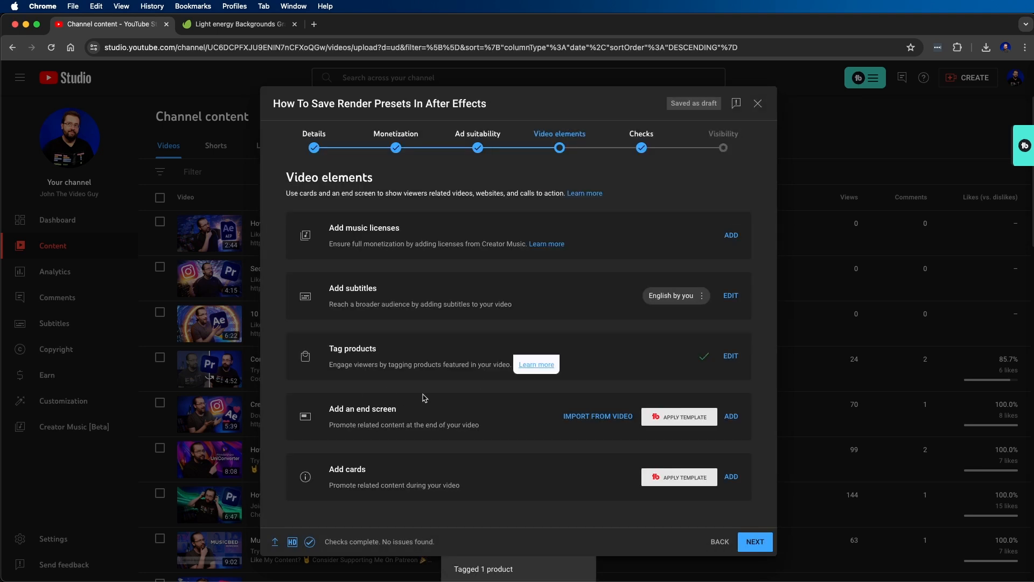
# - Add an end screen imported from the latest video and preview its elements at 3:32:09
pyautogui.click(731, 416)
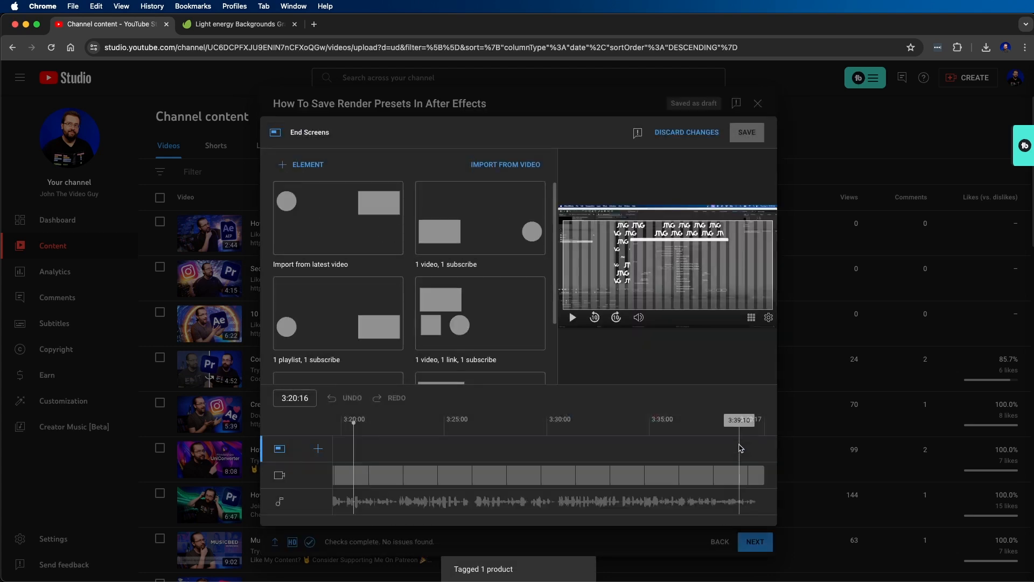
pyautogui.click(326, 229)
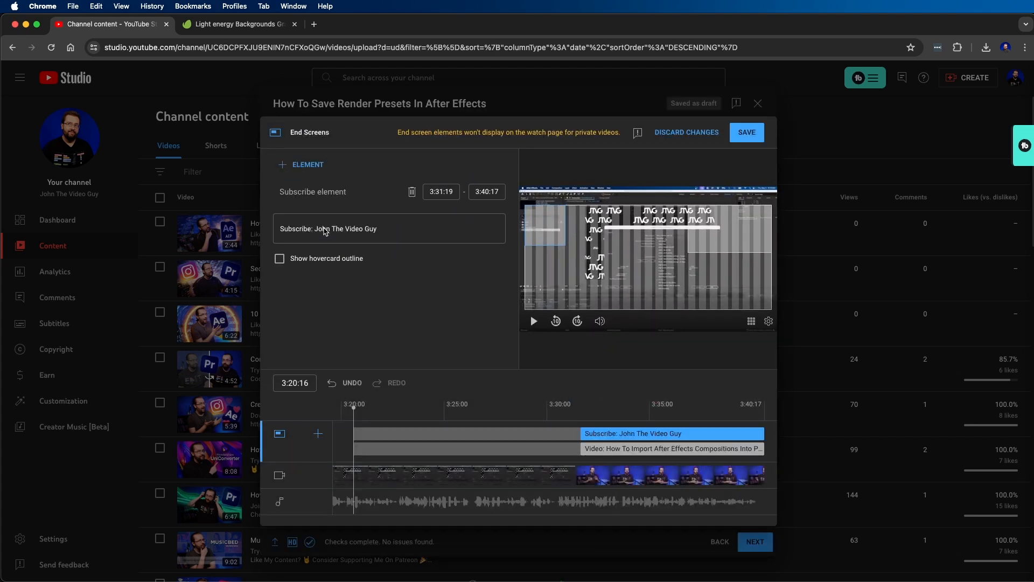
pyautogui.click(594, 408)
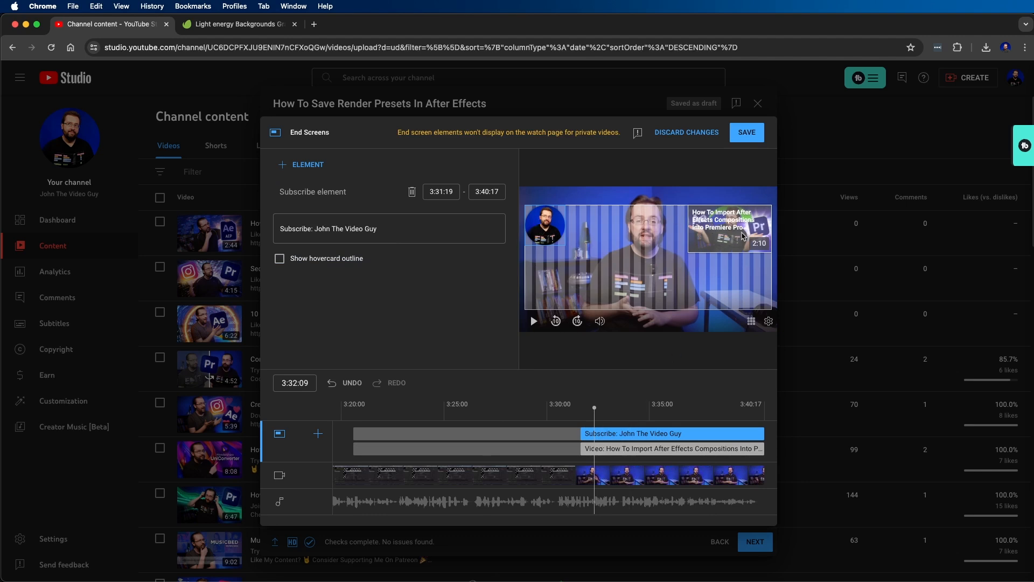
# - Change the end screen's video element to BEST Export Settings In After Effects 2024 - Complete Guide, save it, and continue to the checks
pyautogui.click(742, 235)
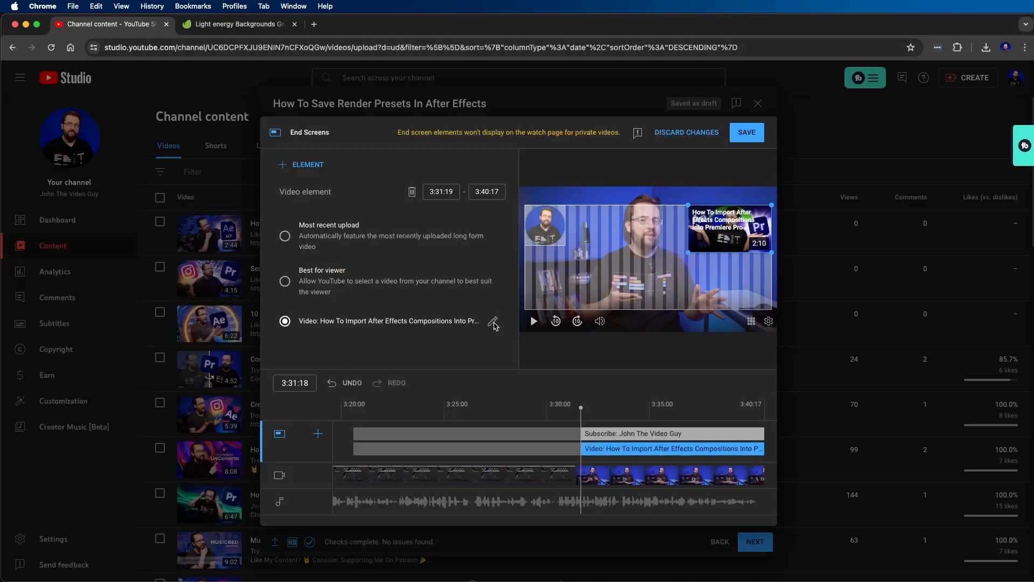
pyautogui.click(493, 324)
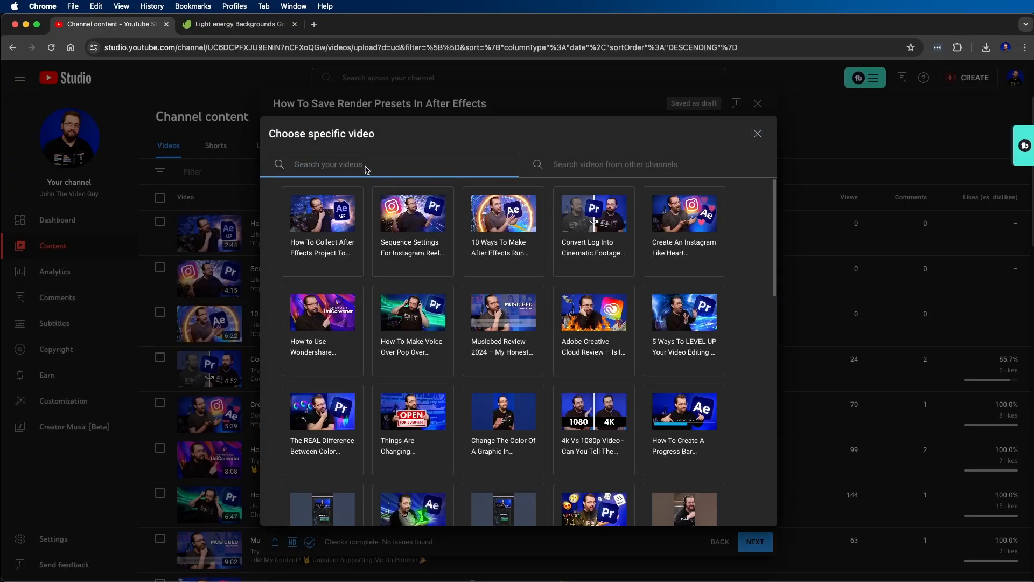
pyautogui.write('export')
pyautogui.click(502, 233)
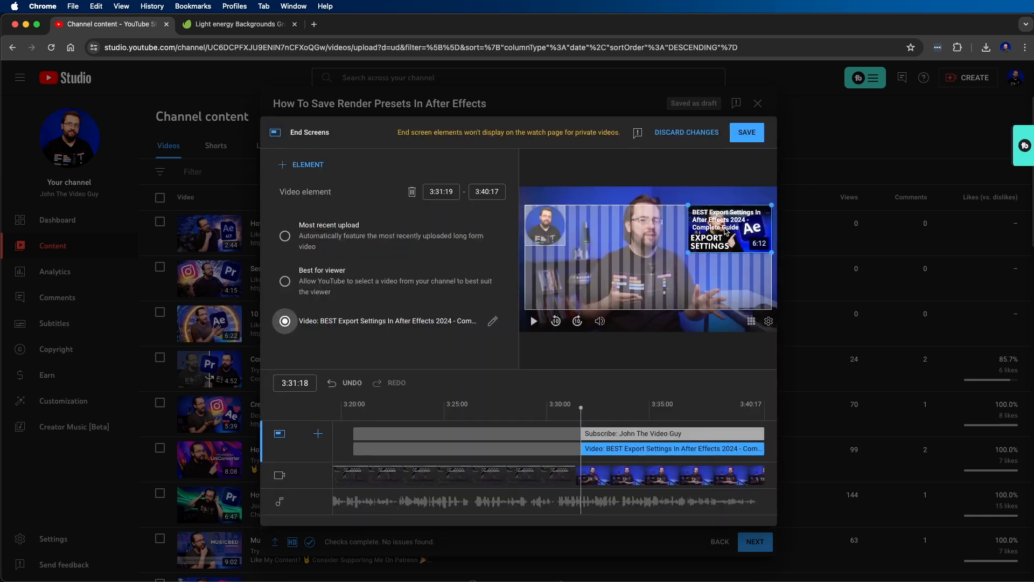
pyautogui.click(746, 133)
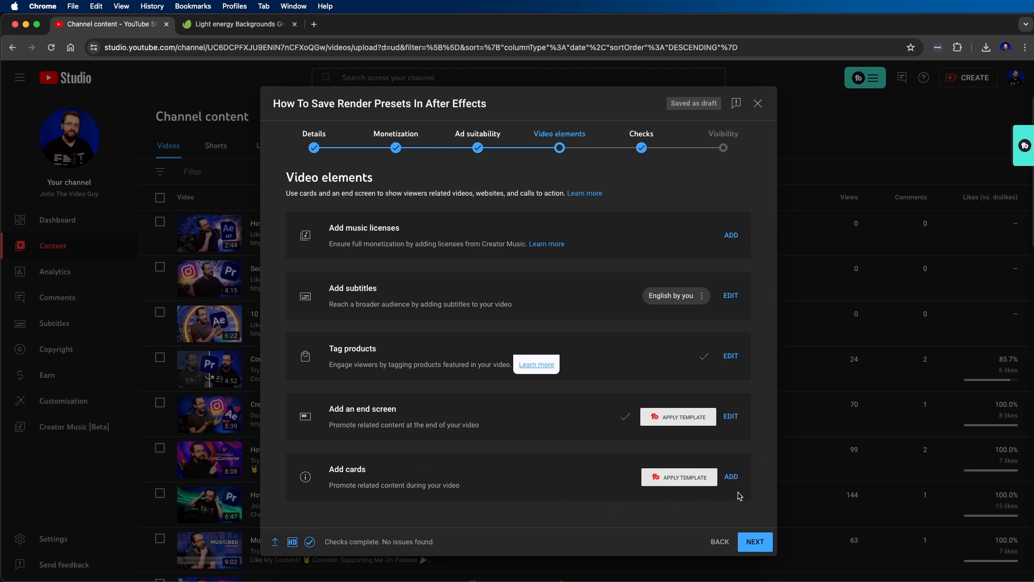
pyautogui.click(755, 542)
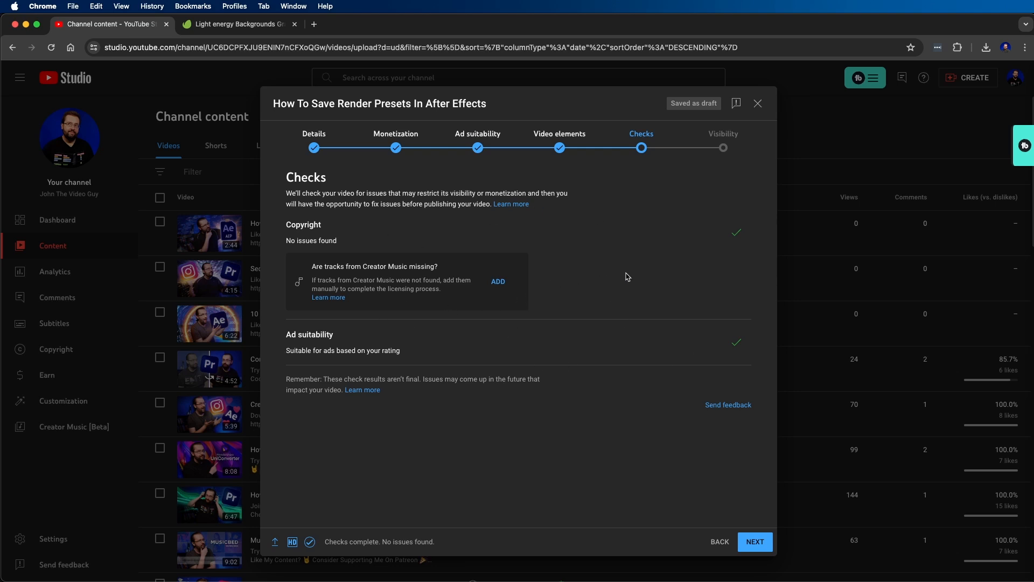
# - Continue past the checks to visibility and set the video to go public on May 23, 2024 at 9:00 AM
pyautogui.click(748, 540)
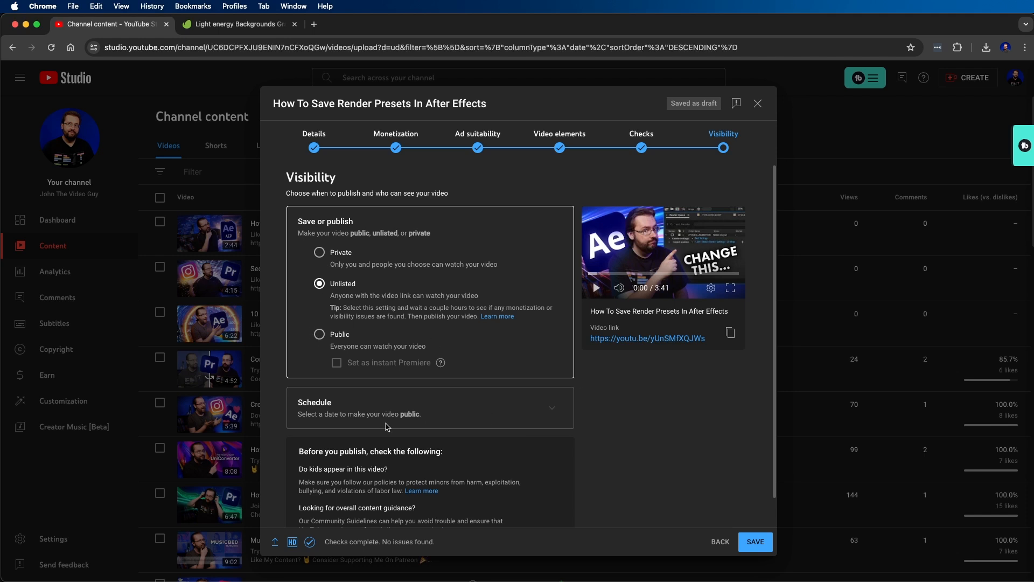
pyautogui.click(555, 413)
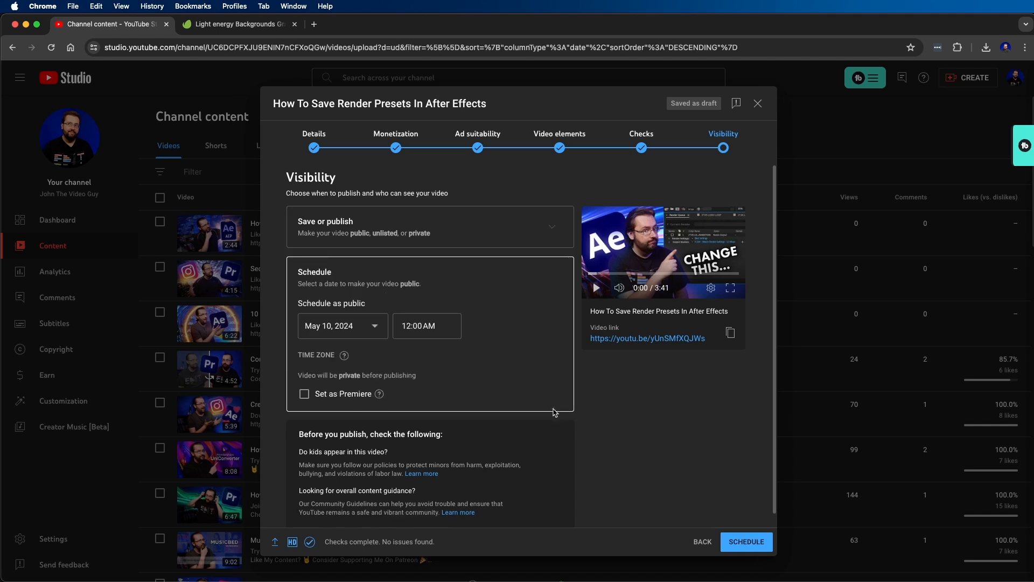
pyautogui.click(375, 328)
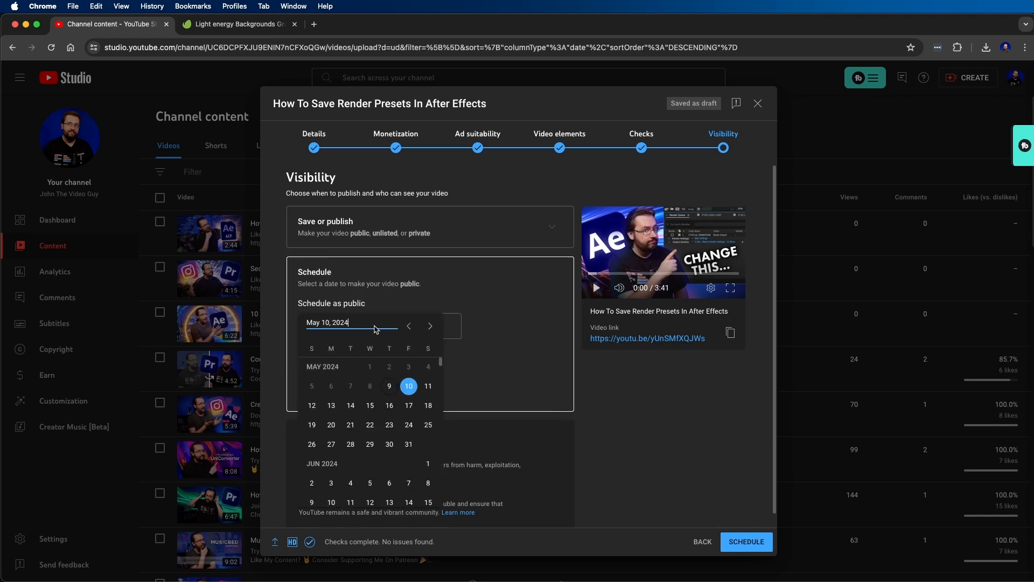
pyautogui.click(389, 424)
pyautogui.click(437, 326)
pyautogui.scroll(-5, 426, 428)
pyautogui.scroll(-4, 425, 428)
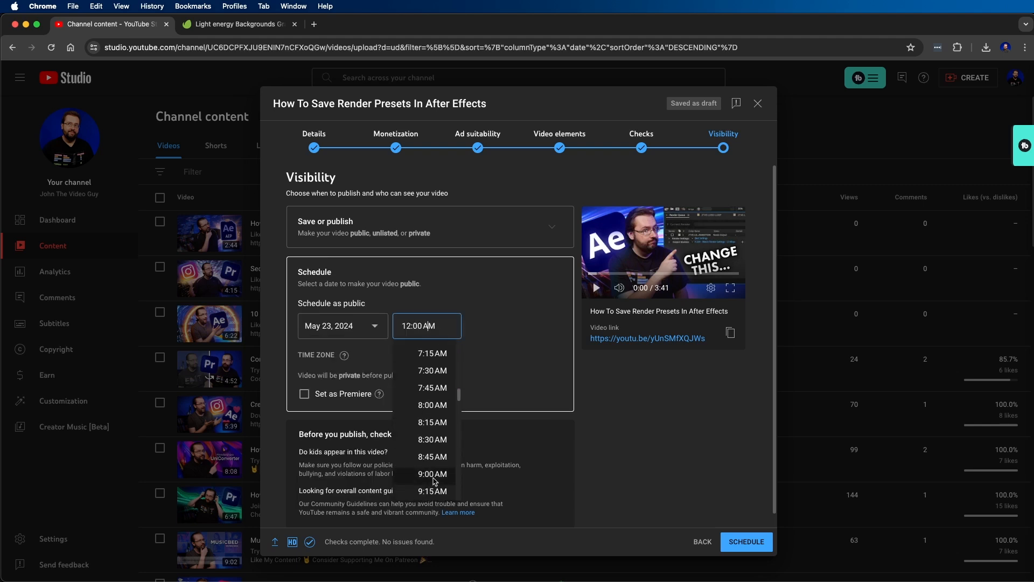
pyautogui.click(433, 473)
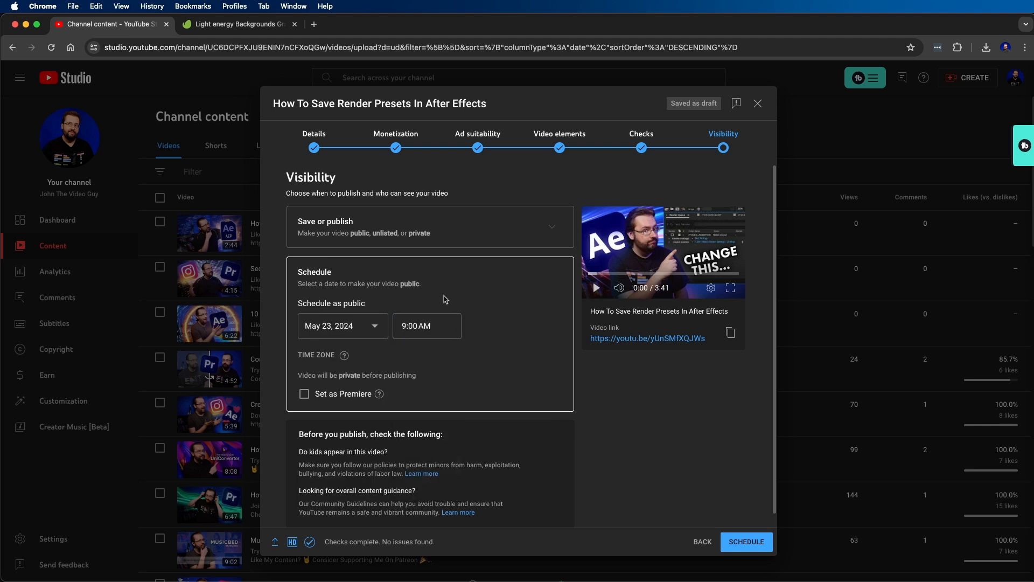
# - Review the publishing date in the calendar without changing it, and confirm scheduling of the video
pyautogui.click(364, 328)
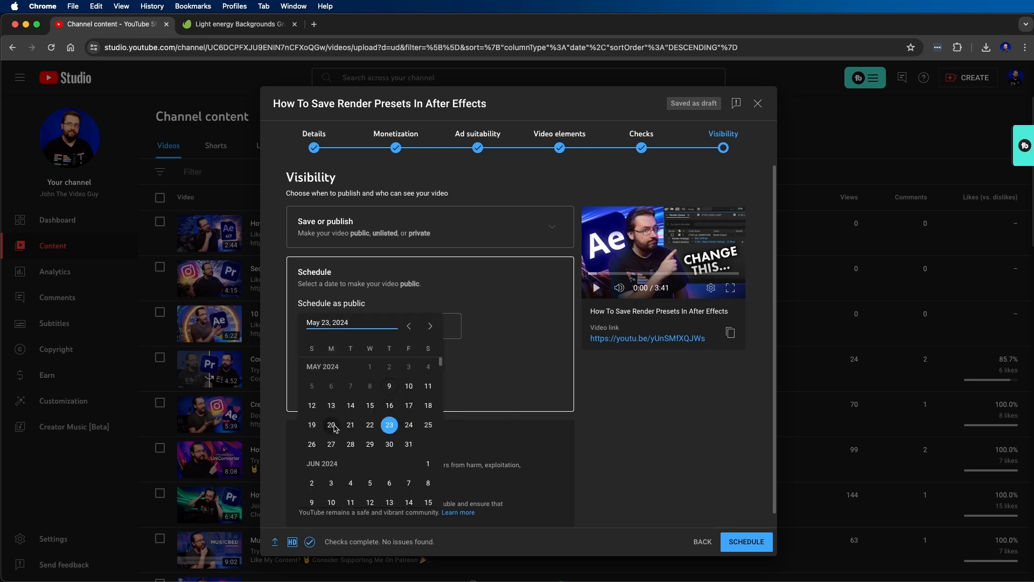
pyautogui.click(677, 387)
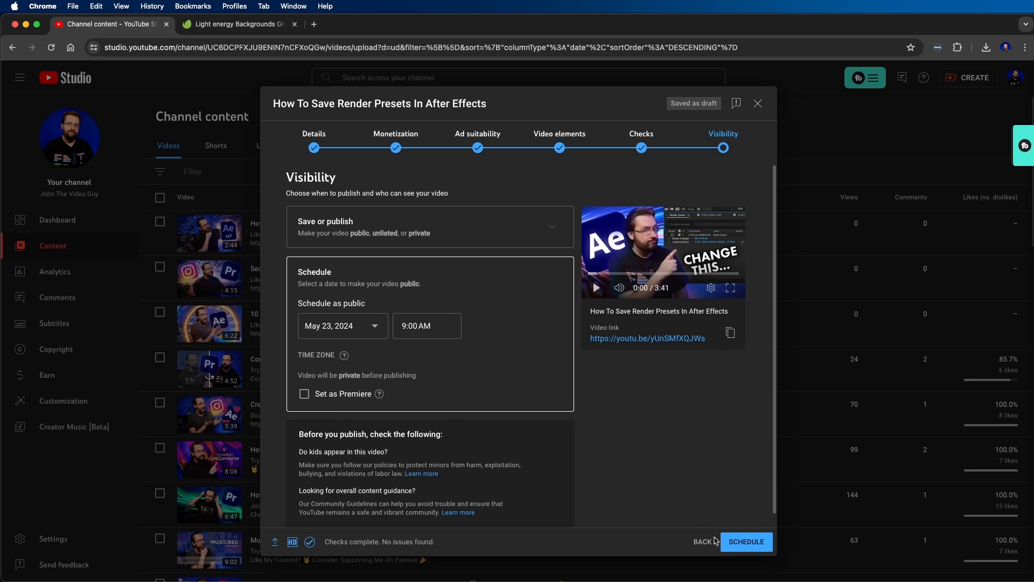
pyautogui.click(743, 541)
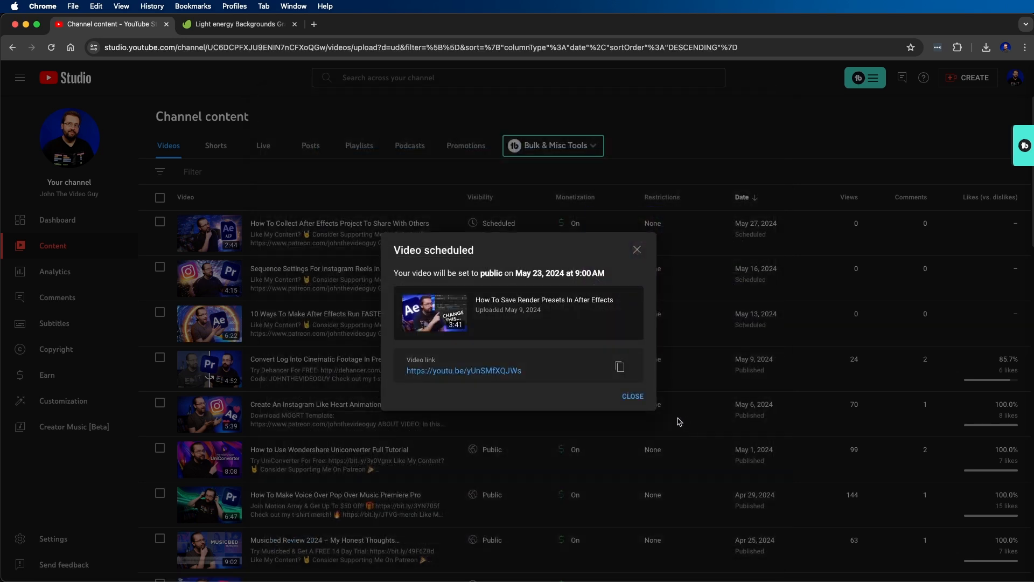